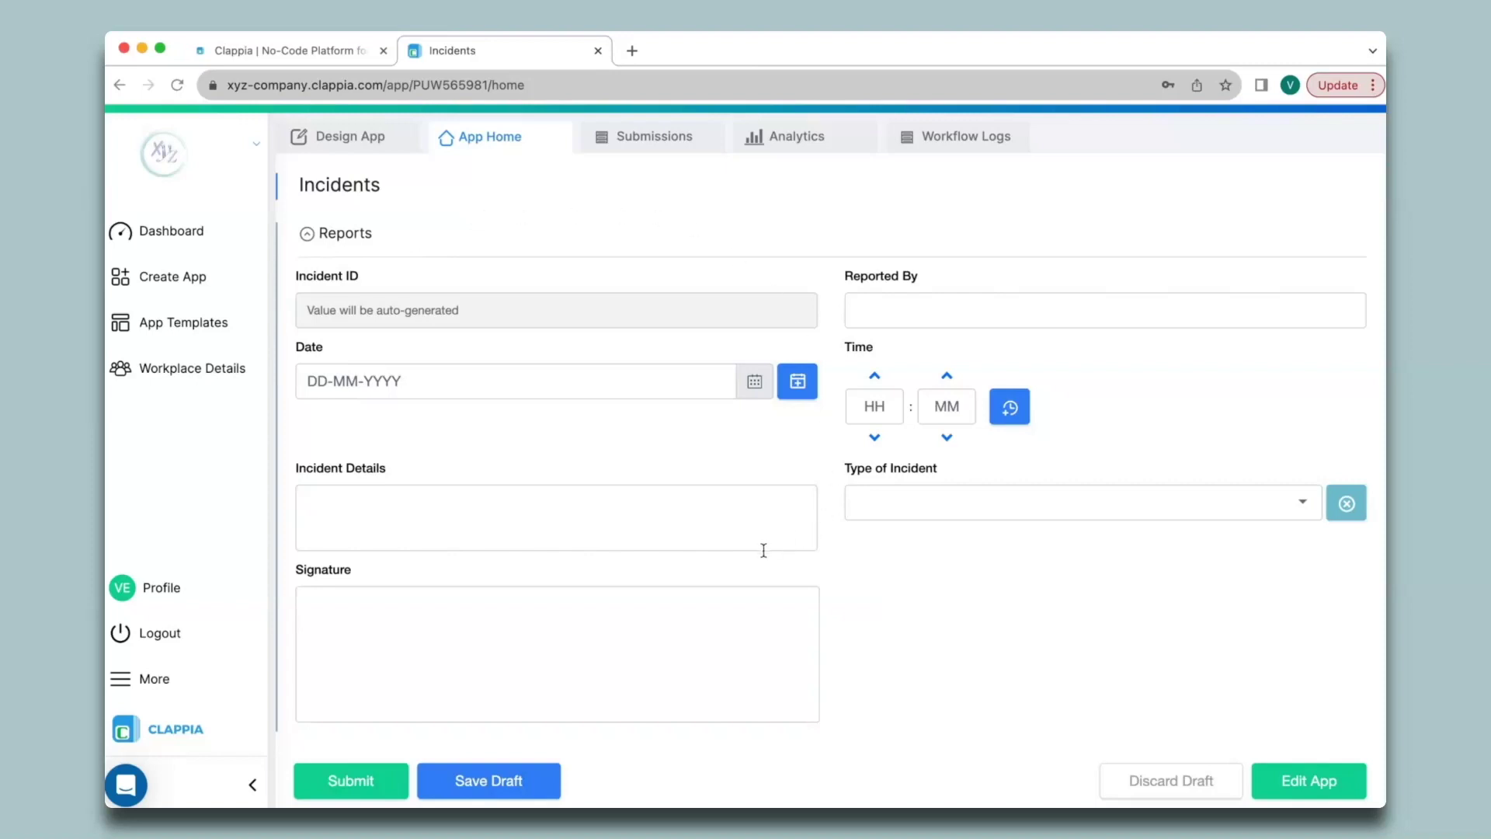
Step: Open the Print Settings of the Incidents app's configuration in the design editor
{"action": "left_click", "coordinate": [353, 144]}
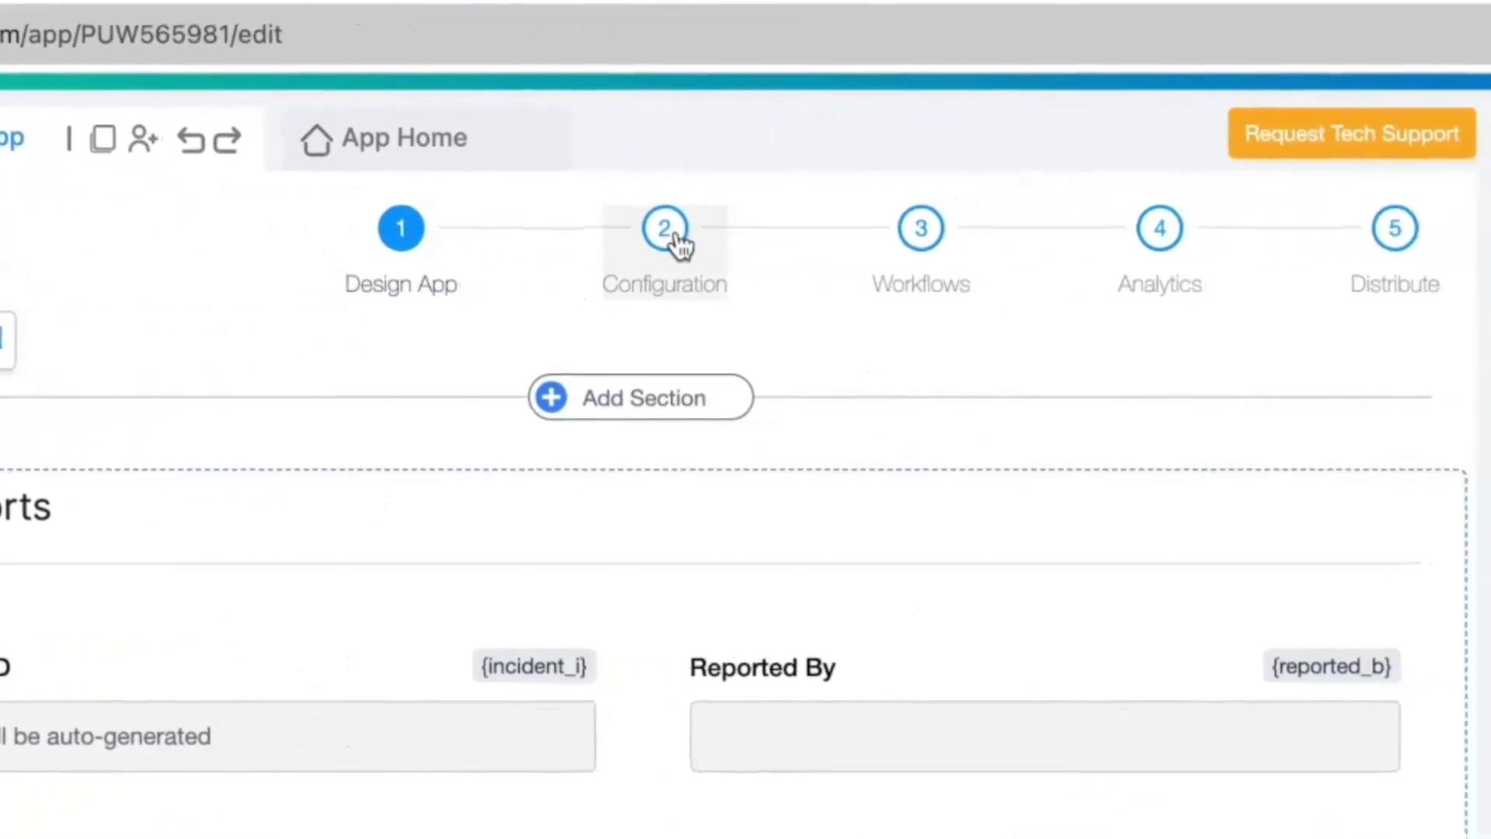
{"action": "left_click", "coordinate": [679, 244]}
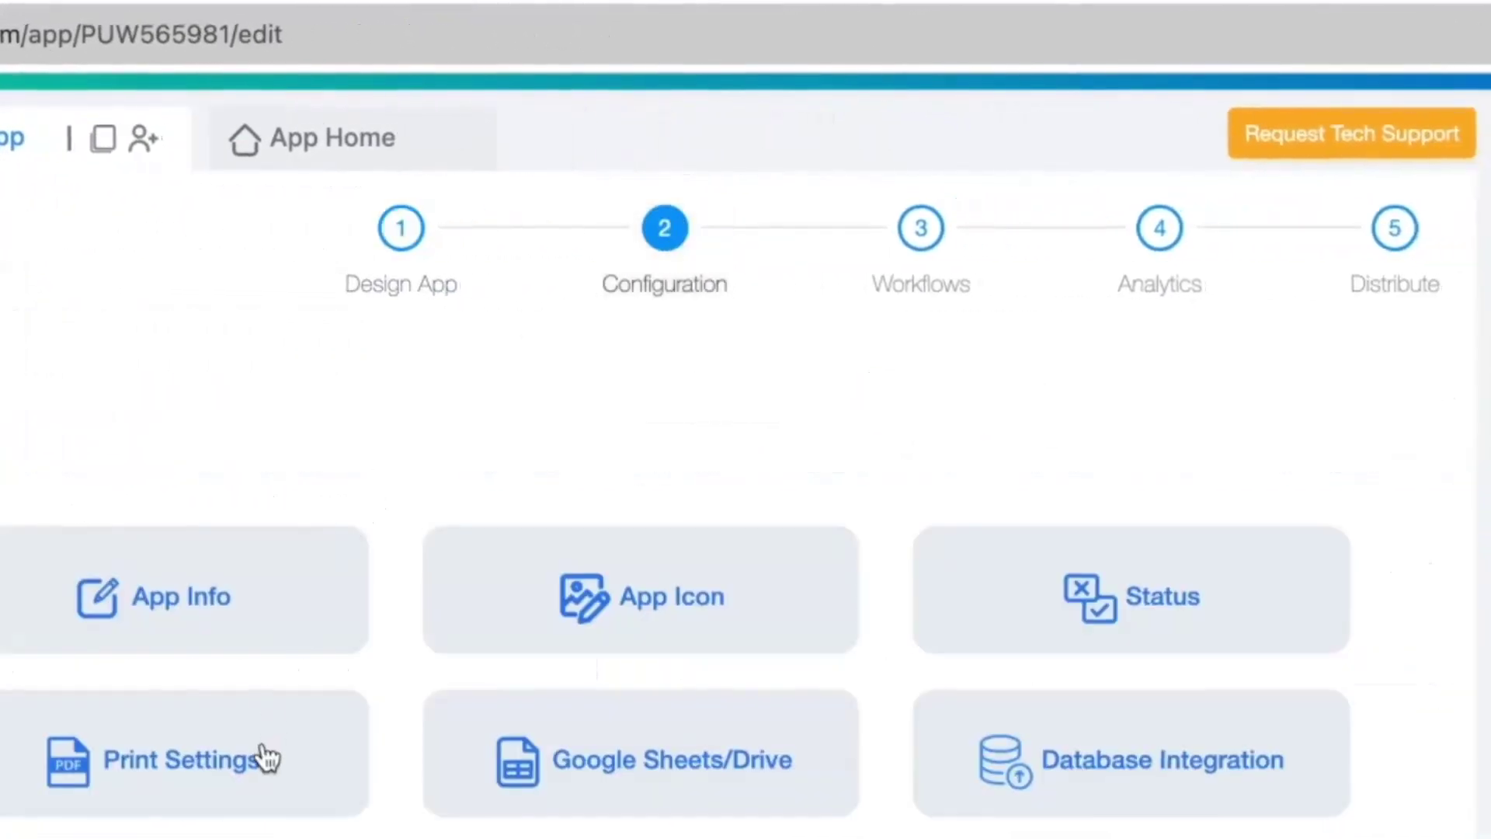
{"action": "left_click", "coordinate": [268, 757]}
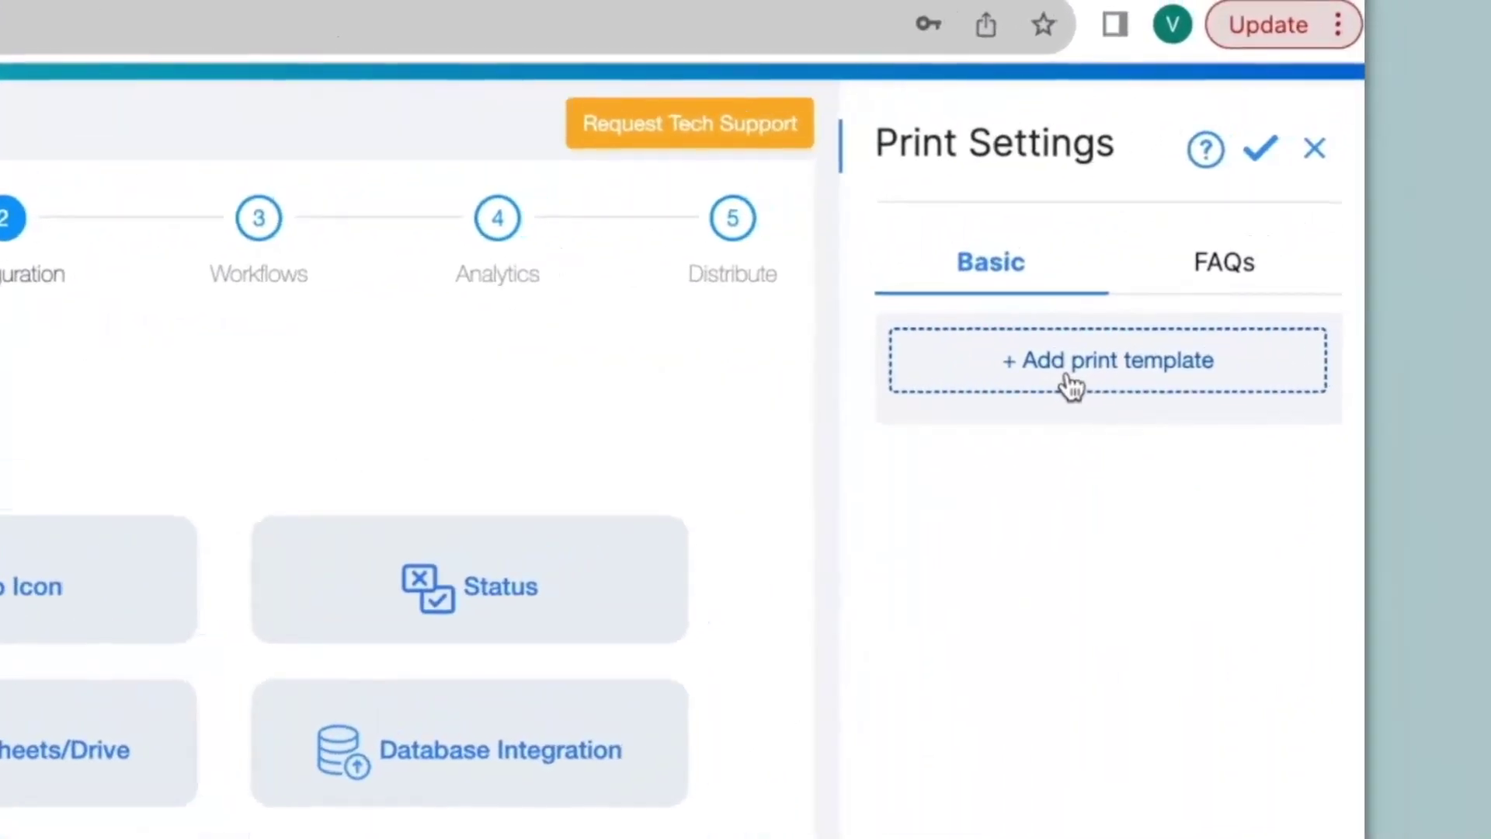
Step: Add a print template named 'Incident Reports' and open it for editing
{"action": "left_click", "coordinate": [1238, 263]}
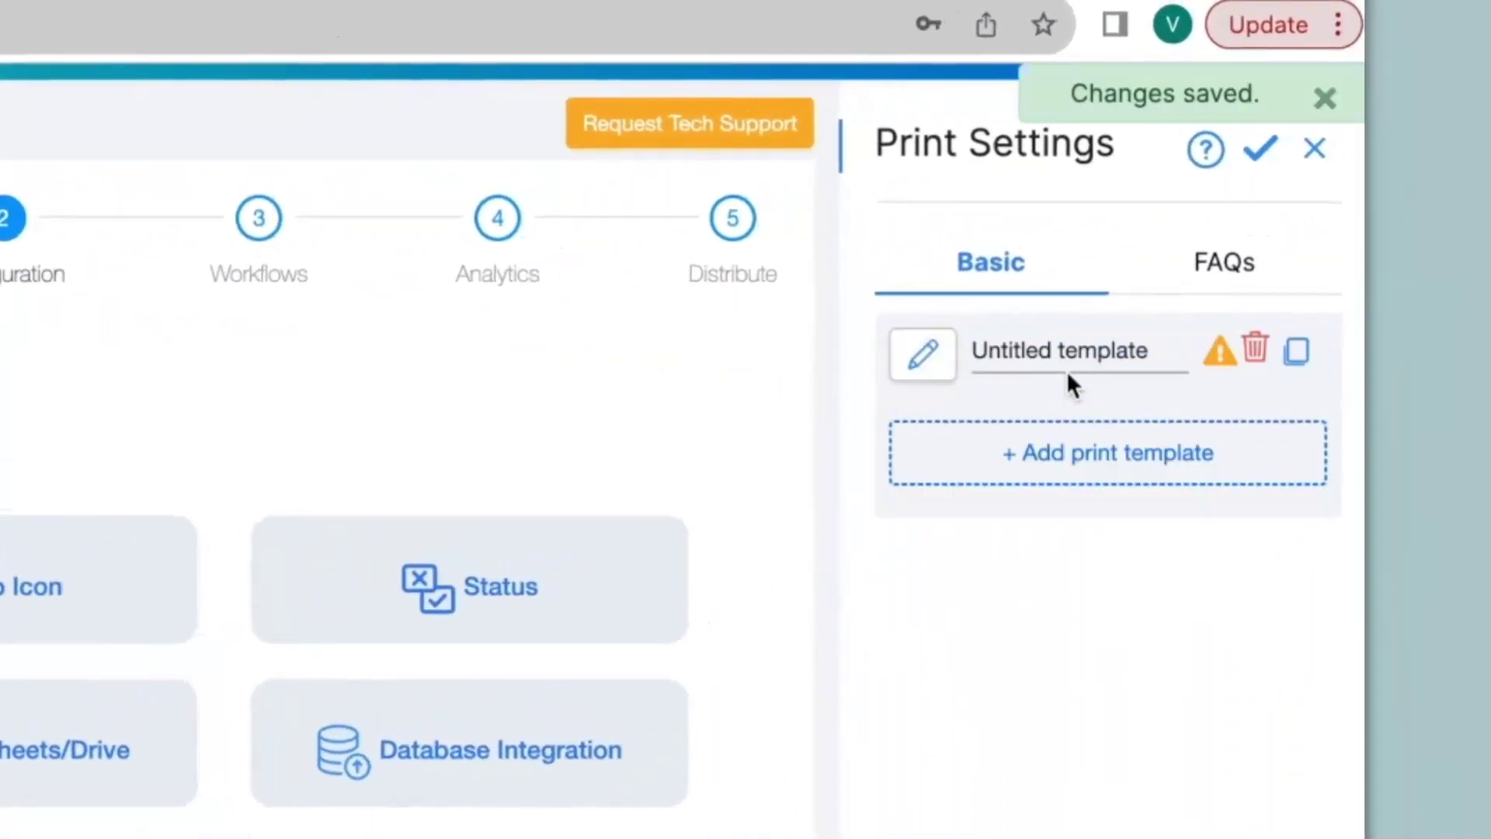
{"action": "triple_click", "coordinate": [1176, 349]}
{"action": "type", "text": "Incident Reports"}
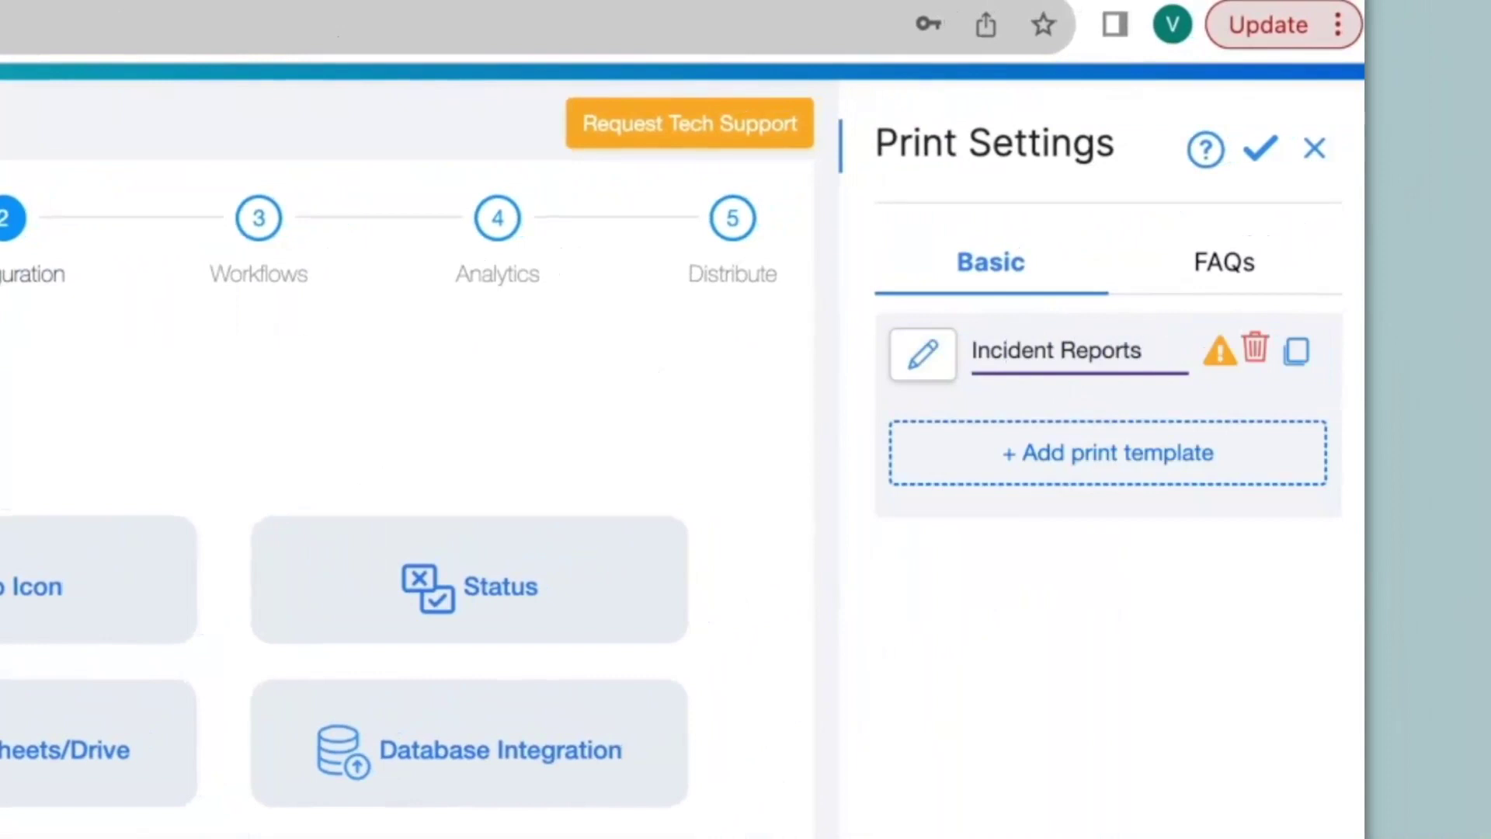
{"action": "left_click", "coordinate": [934, 361]}
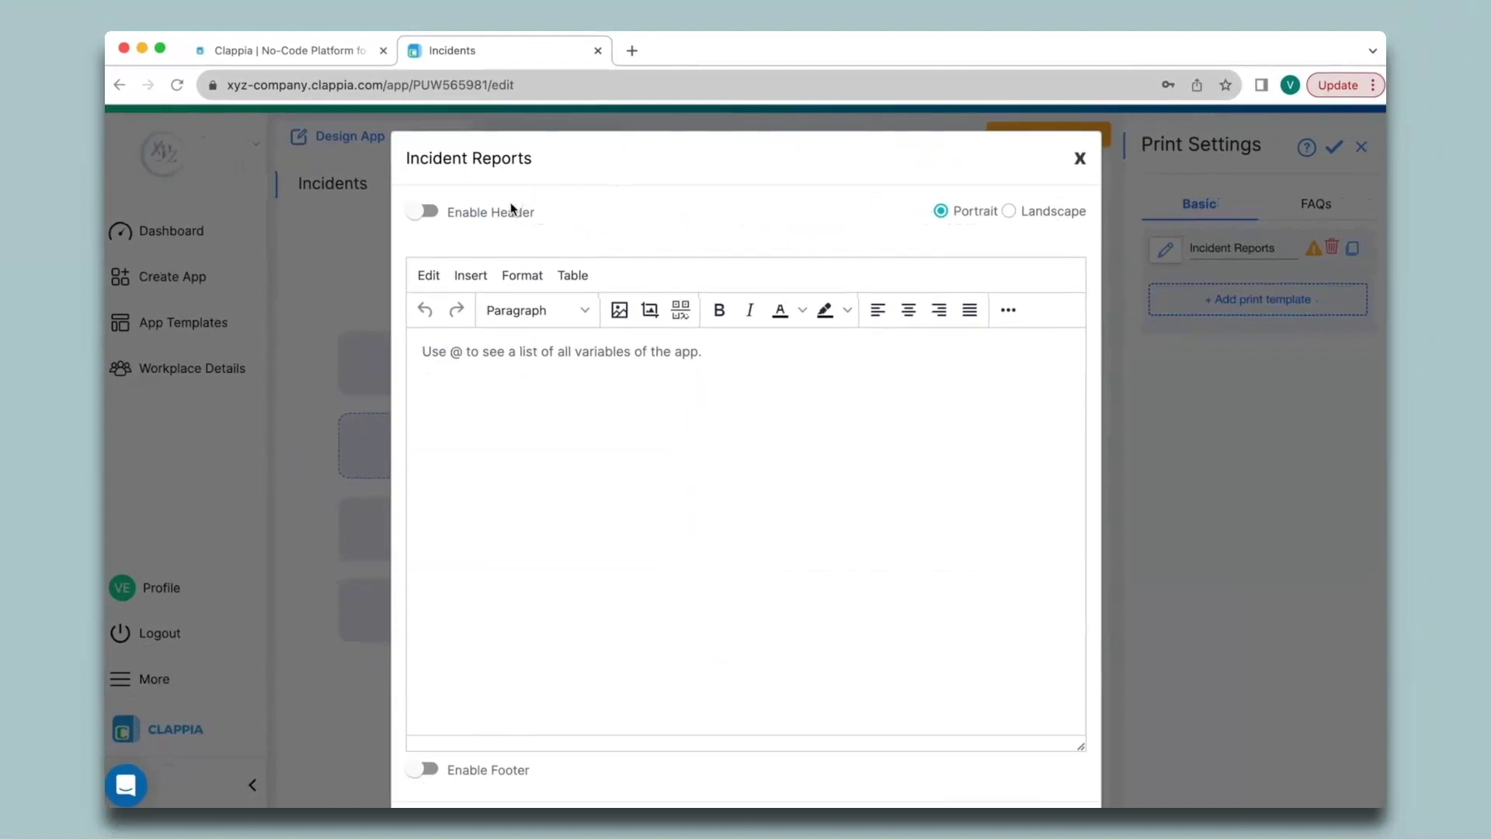
Step: Type placeholder text in the template body and browse the insert, table and formatting options
{"action": "left_click", "coordinate": [519, 373]}
{"action": "type", "text": "text"}
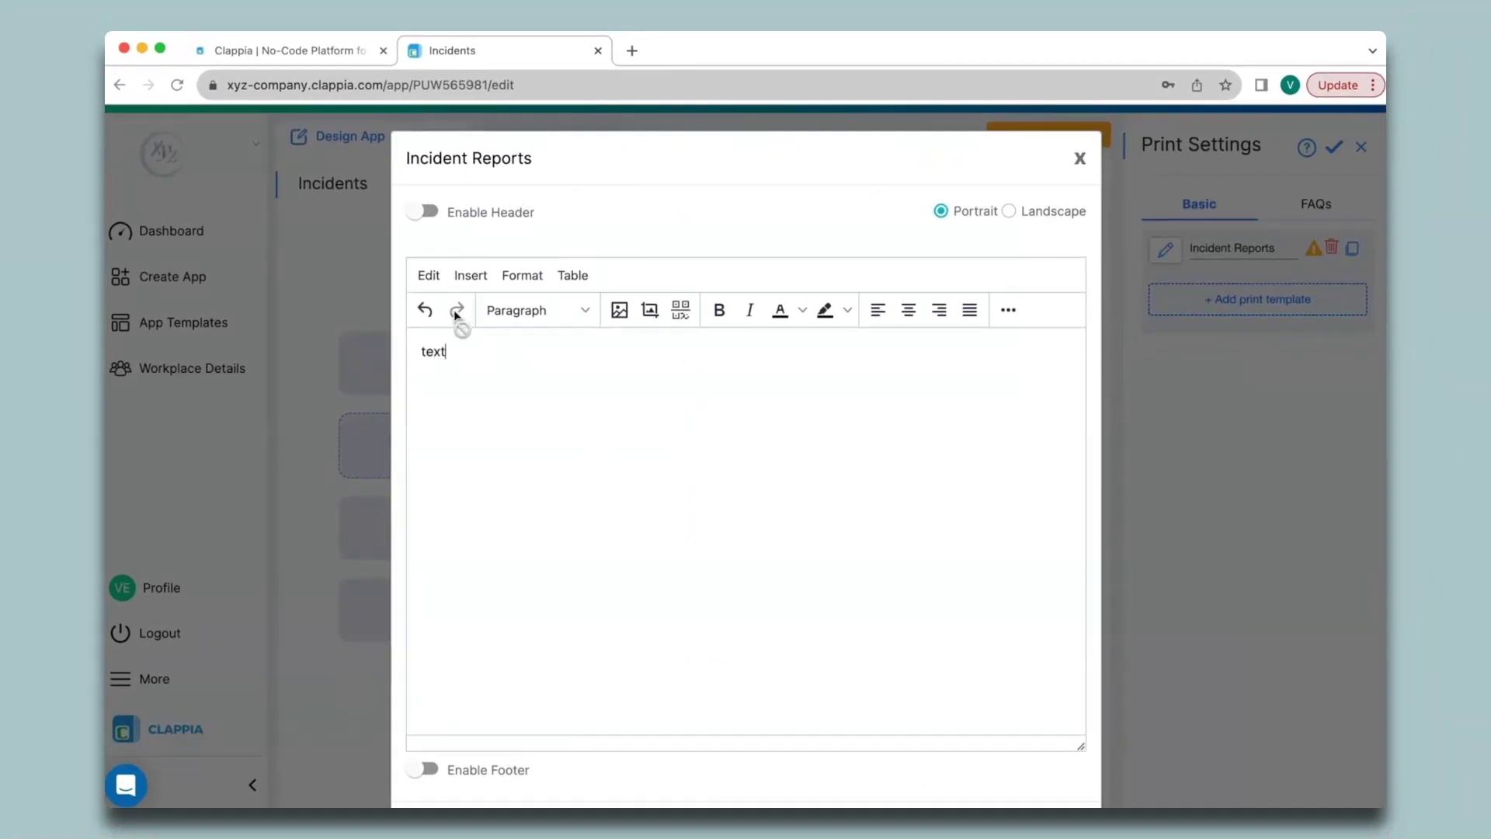
{"action": "left_click", "coordinate": [470, 280]}
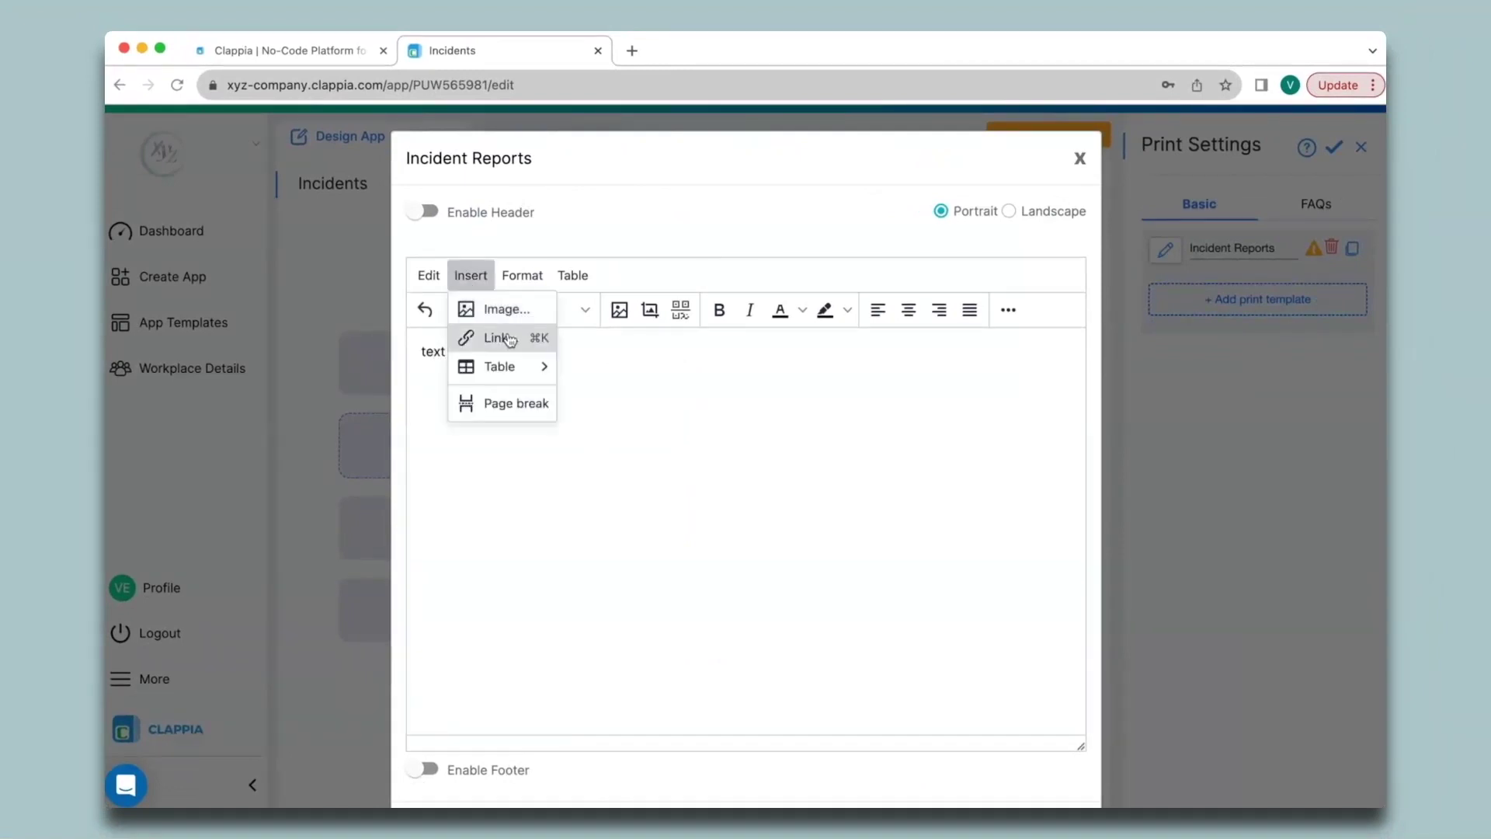
{"action": "mouse_move", "coordinate": [513, 373]}
{"action": "left_click", "coordinate": [572, 275]}
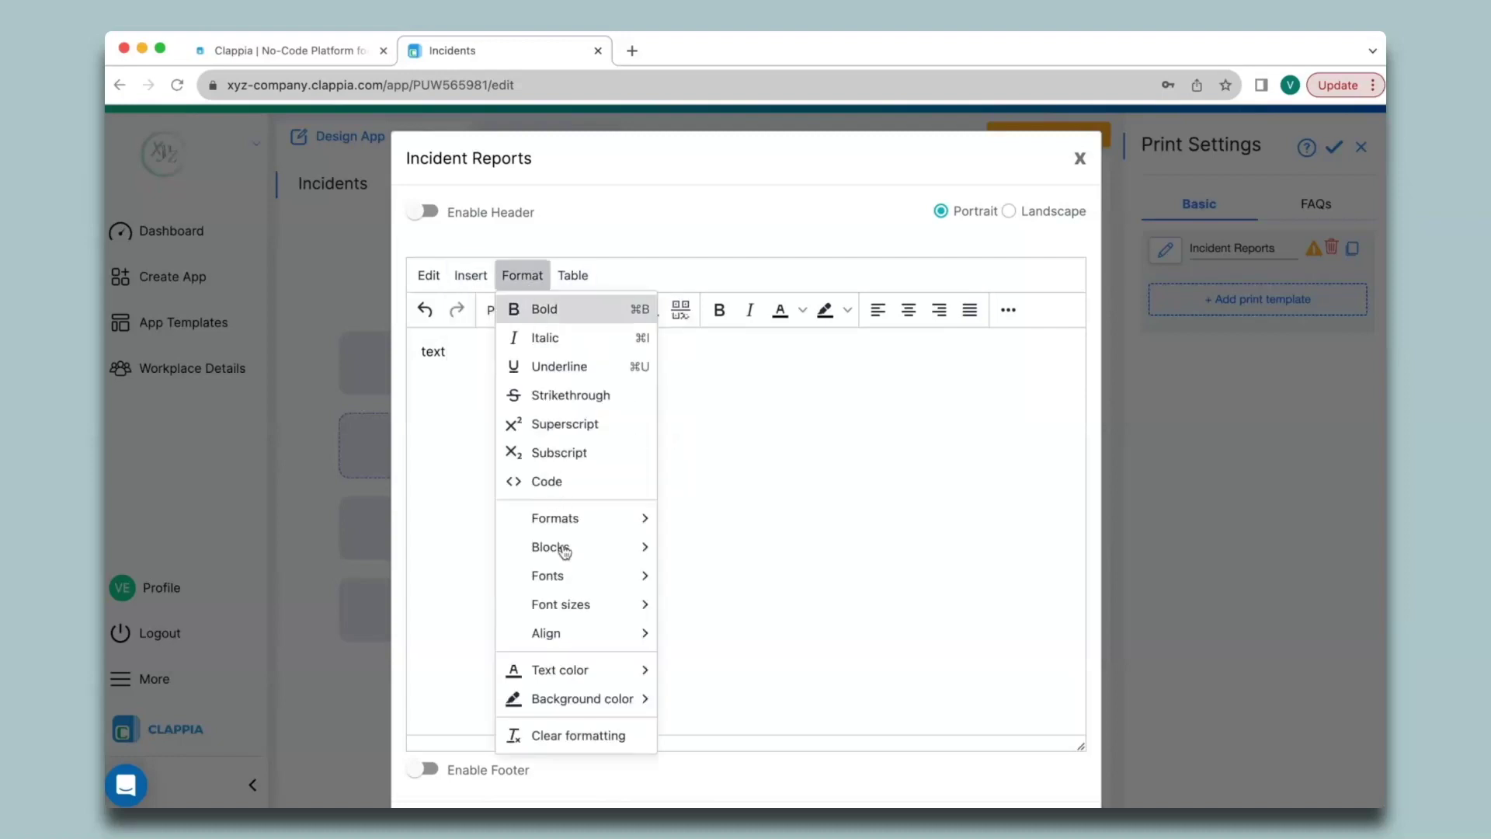
{"action": "left_click", "coordinate": [727, 366]}
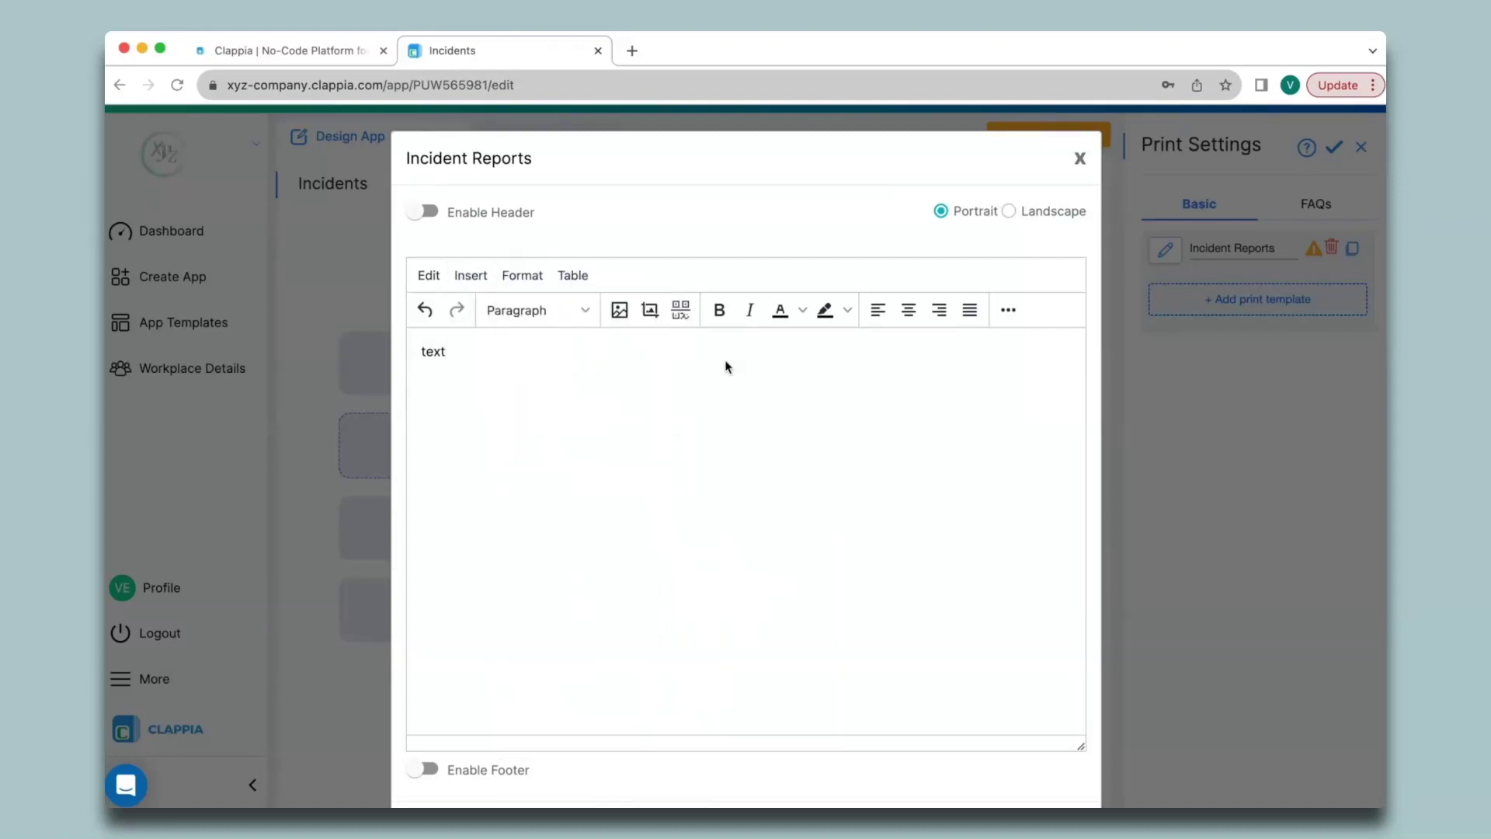
Step: Replace the placeholder with a bold, underlined, enlarged 'Incident Reports' heading
{"action": "key", "text": "BackSpace"}
{"action": "key", "text": "BackSpace"}
{"action": "key", "text": "BackSpace"}
{"action": "key", "text": "BackSpace"}
{"action": "type", "text": "Incident Reports"}
{"action": "key", "text": "ctrl+a"}
{"action": "key", "text": "ctrl+b"}
{"action": "key", "text": "ctrl+u"}
{"action": "left_click", "coordinate": [571, 413]}
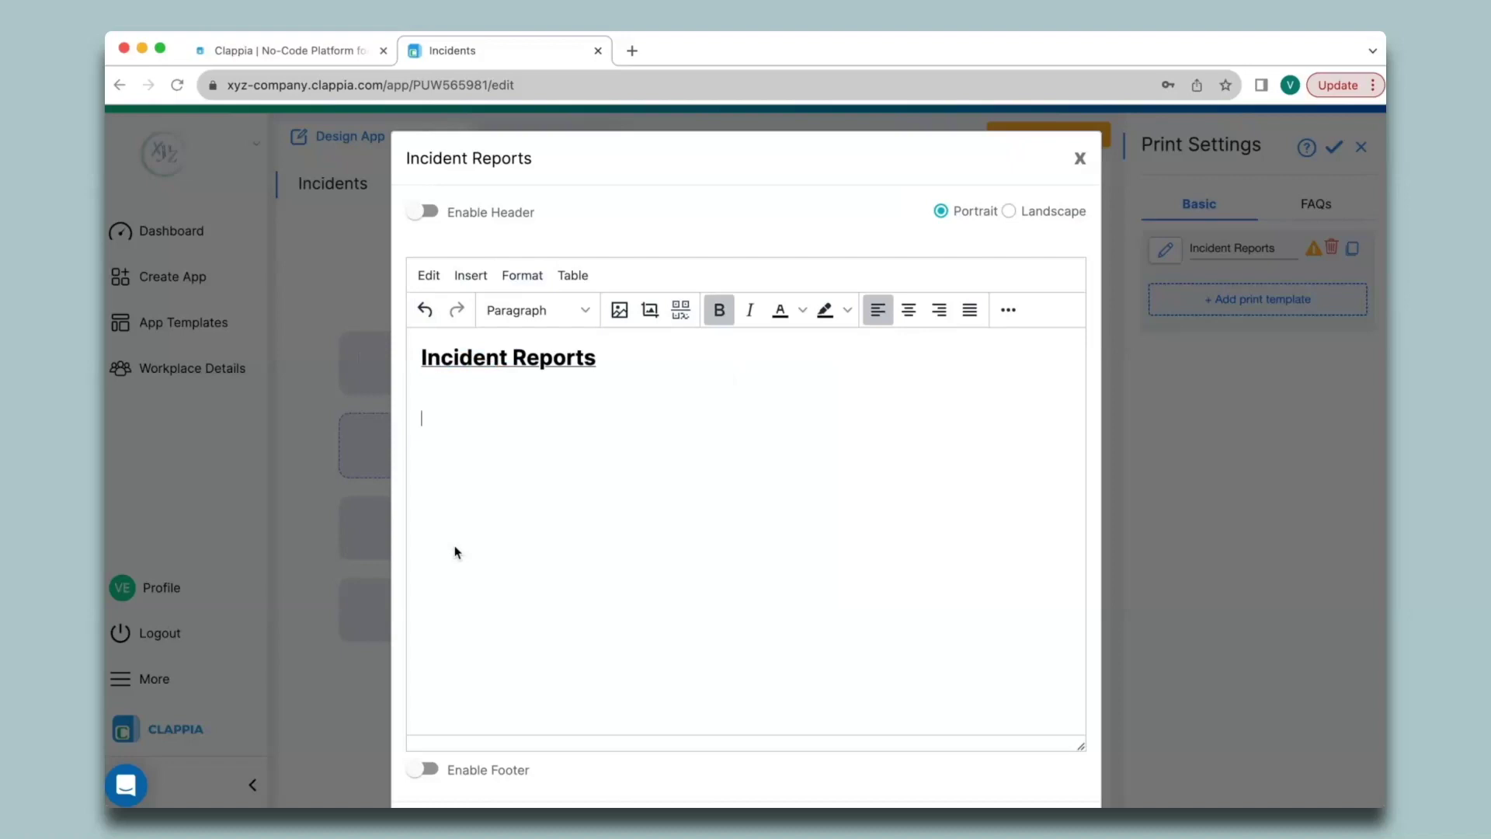
Step: Add non-bold labels on separate lines: Incident ID:, Date:, Time:, Type of Incident:, Incident Details:, Reported By:, Signature:
{"action": "key", "text": "ctrl+b"}
{"action": "type", "text": "Incident ID:"}
{"action": "key", "text": "Return"}
{"action": "type", "text": "Date:"}
{"action": "key", "text": "Return"}
{"action": "type", "text": "Time:"}
{"action": "key", "text": "Return"}
{"action": "type", "text": "Type of Incident:"}
{"action": "key", "text": "Return"}
{"action": "type", "text": "Incident Details:"}
{"action": "key", "text": "Return"}
{"action": "type", "text": "Reported By:"}
{"action": "key", "text": "Return"}
{"action": "type", "text": "Signature:"}
{"action": "key", "text": "Return"}
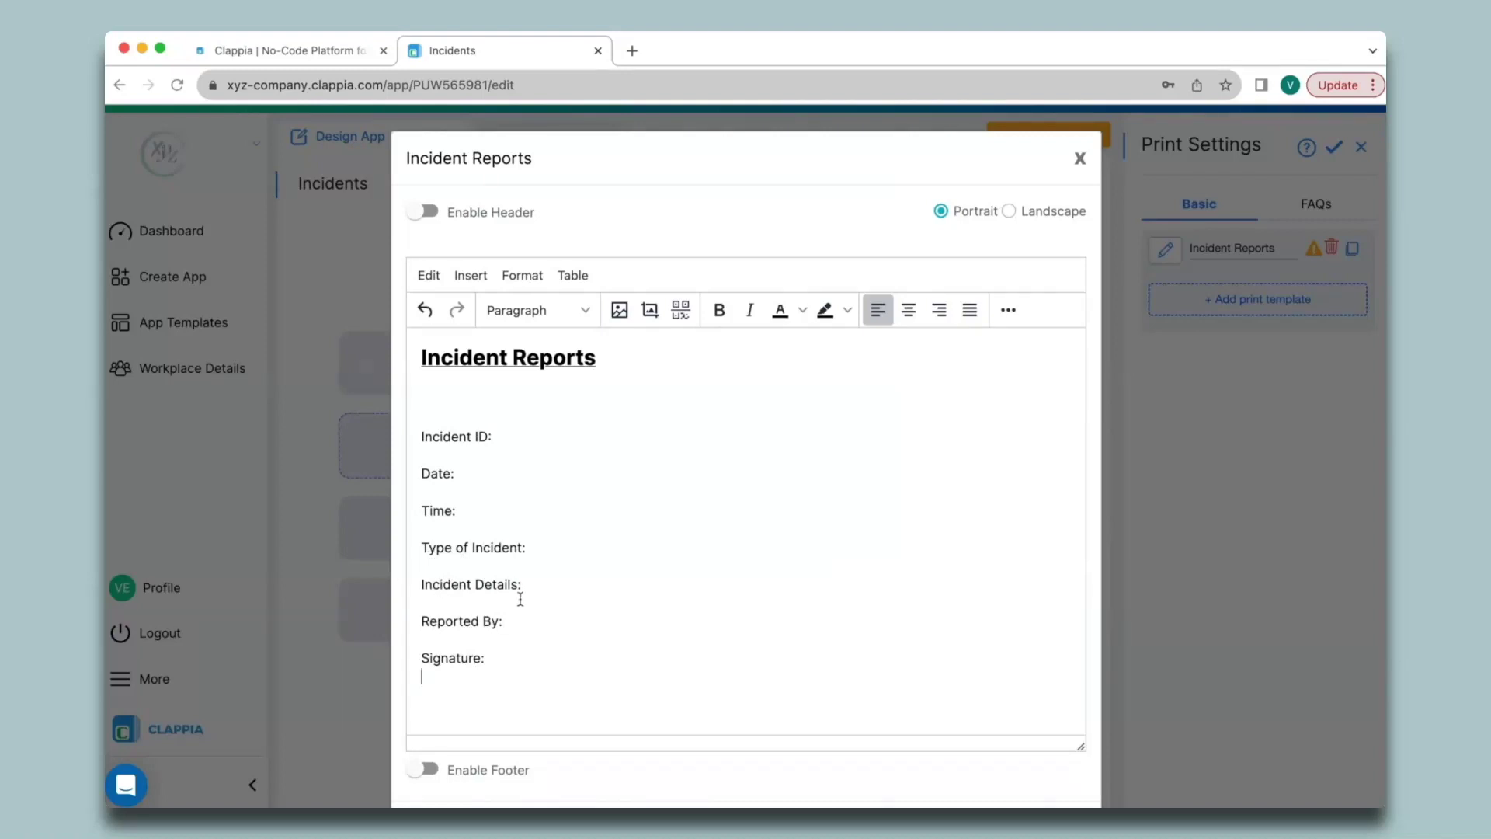
Step: Insert 1x1 table boxes under Type of Incident and Incident Details
{"action": "left_click", "coordinate": [573, 275]}
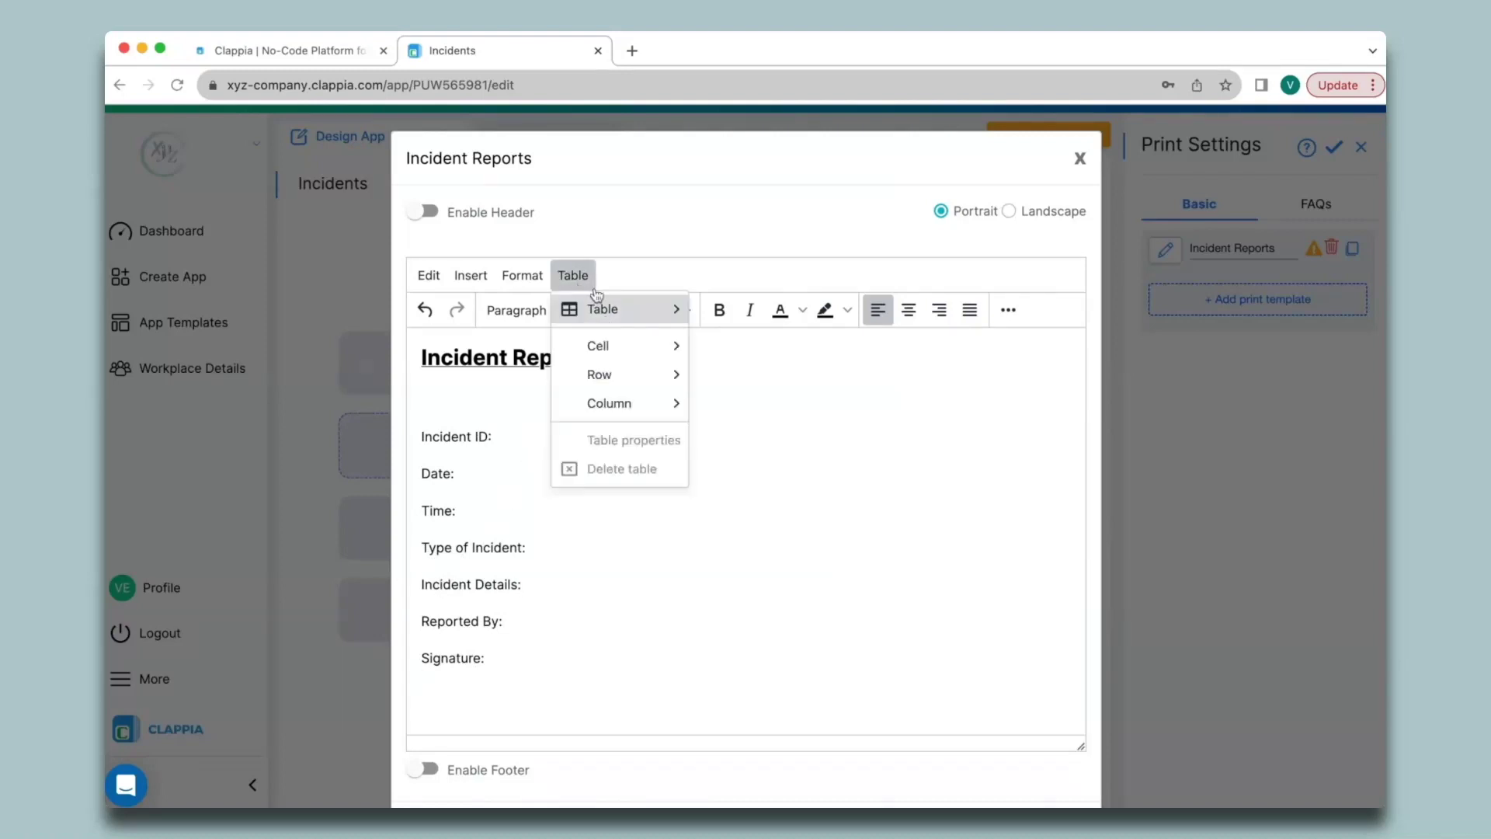
{"action": "mouse_move", "coordinate": [598, 306]}
{"action": "left_click", "coordinate": [696, 305]}
{"action": "left_click", "coordinate": [505, 658]}
{"action": "left_click", "coordinate": [573, 276]}
{"action": "left_click", "coordinate": [696, 309]}
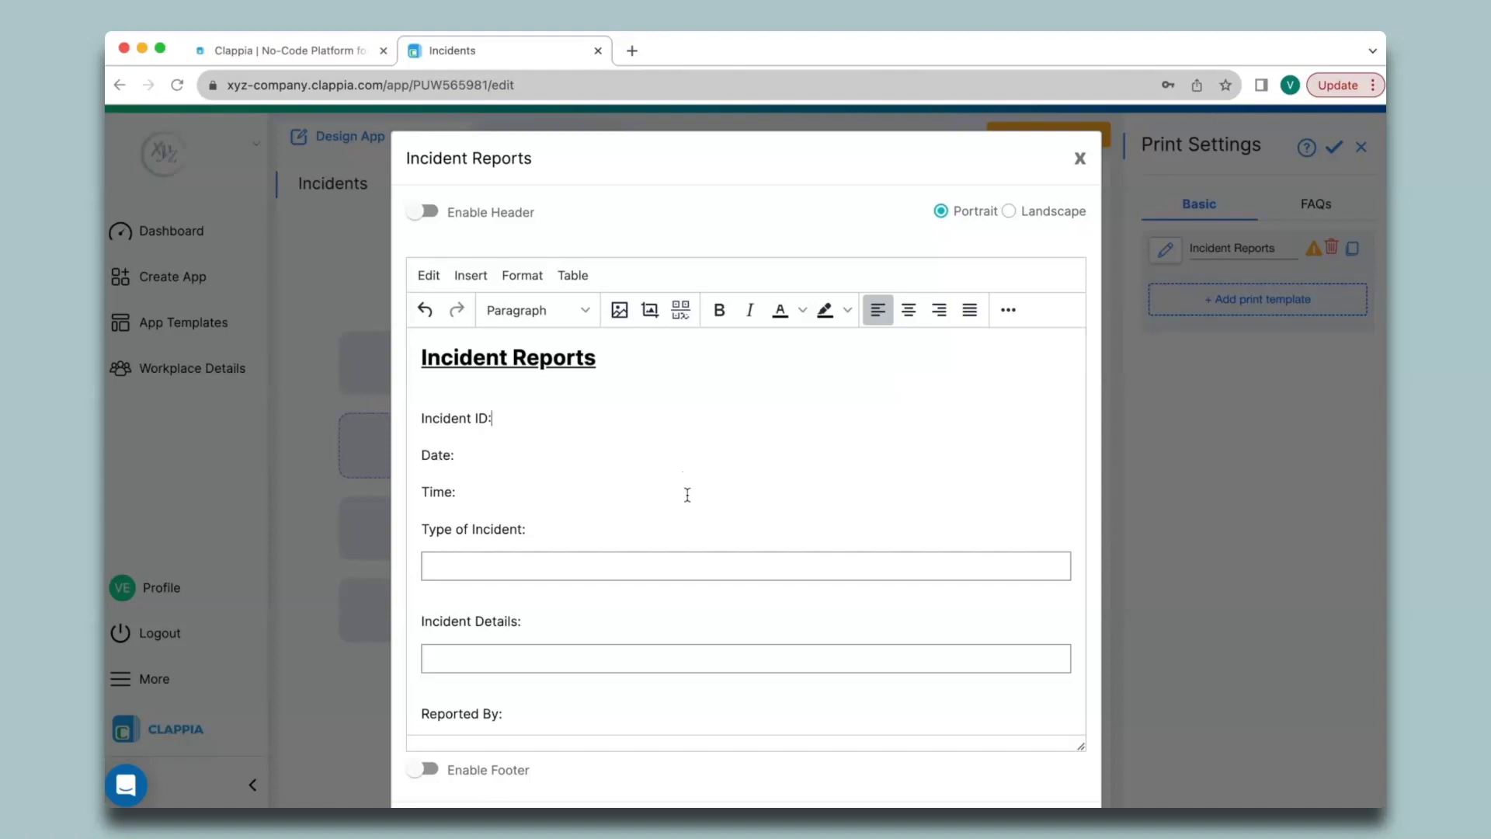
Step: Insert the Incident ID, date and time field variables beside their labels
{"action": "type", "text": "@"}
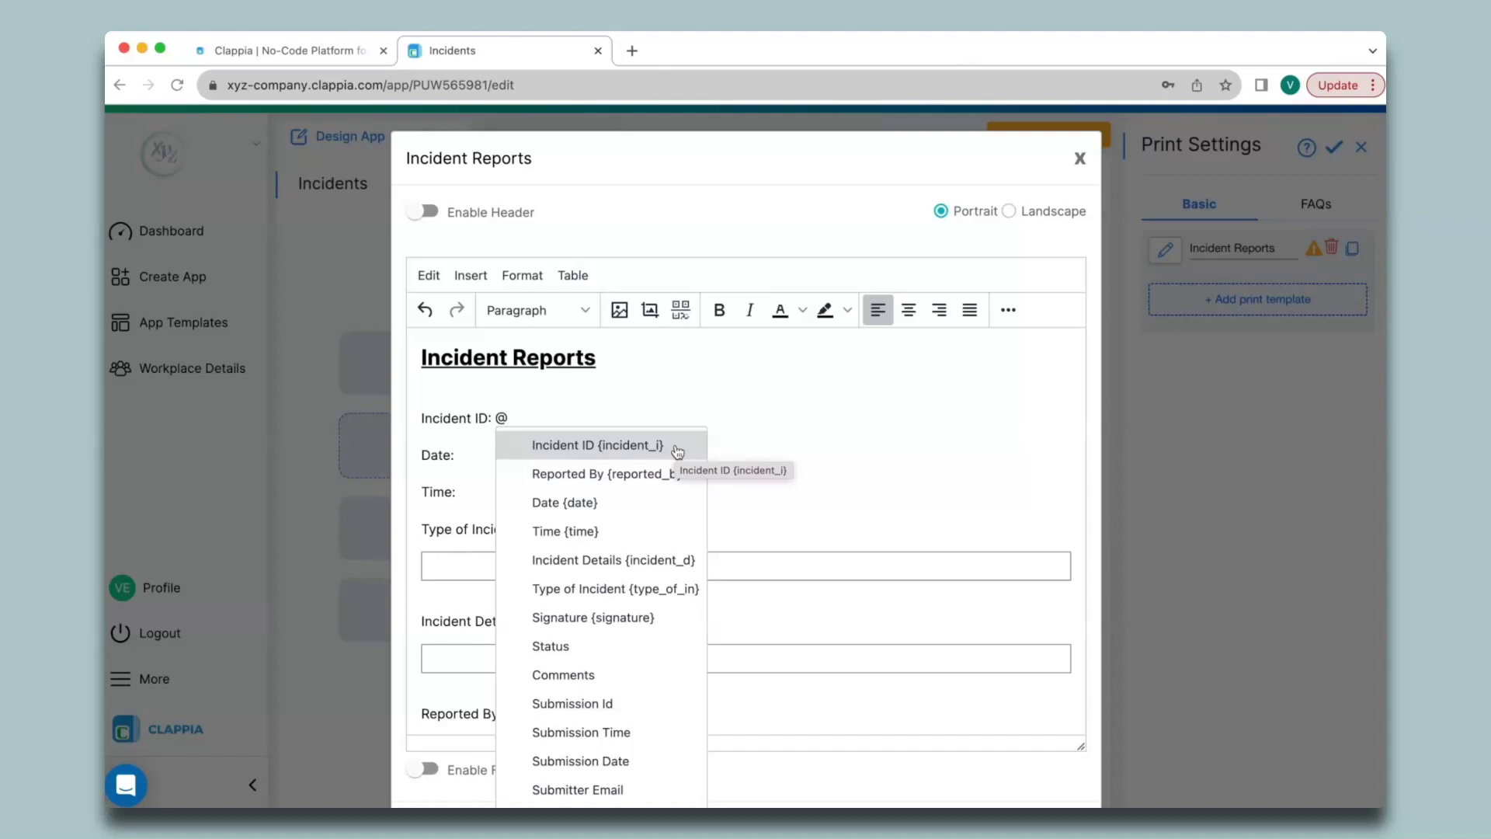
{"action": "left_click", "coordinate": [564, 454]}
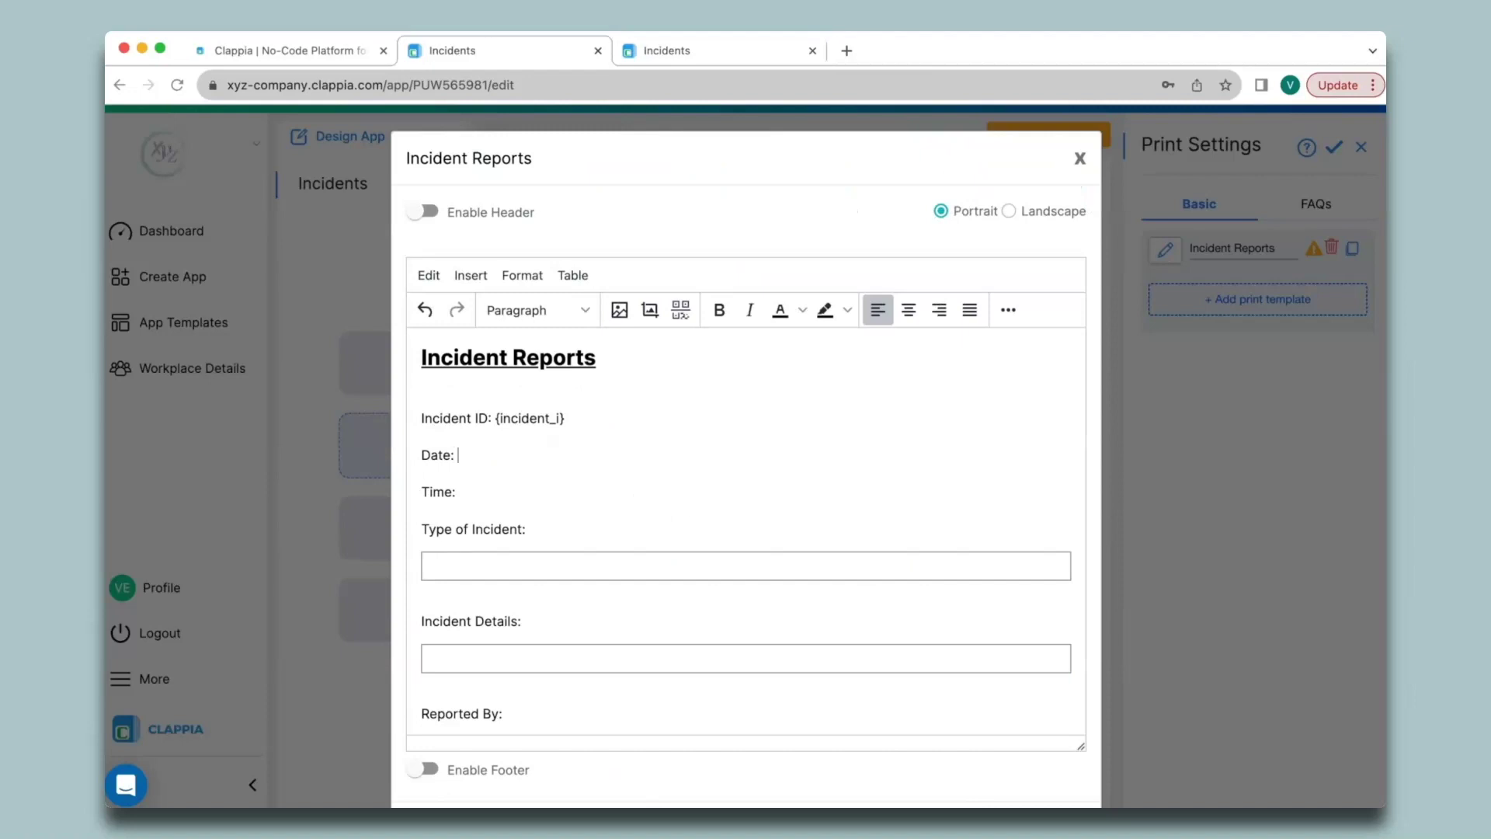
{"action": "type", "text": "@date@time"}
{"action": "key", "text": "Return"}
Step: Insert the Type of Incident and Incident Details variables in their boxes, plus Reported By
{"action": "left_click", "coordinate": [536, 566]}
{"action": "type", "text": "@type"}
{"action": "key", "text": "Return"}
{"action": "scroll", "coordinate": [529, 629], "scroll_direction": "down", "scroll_amount": 1}
{"action": "type", "text": "@incident"}
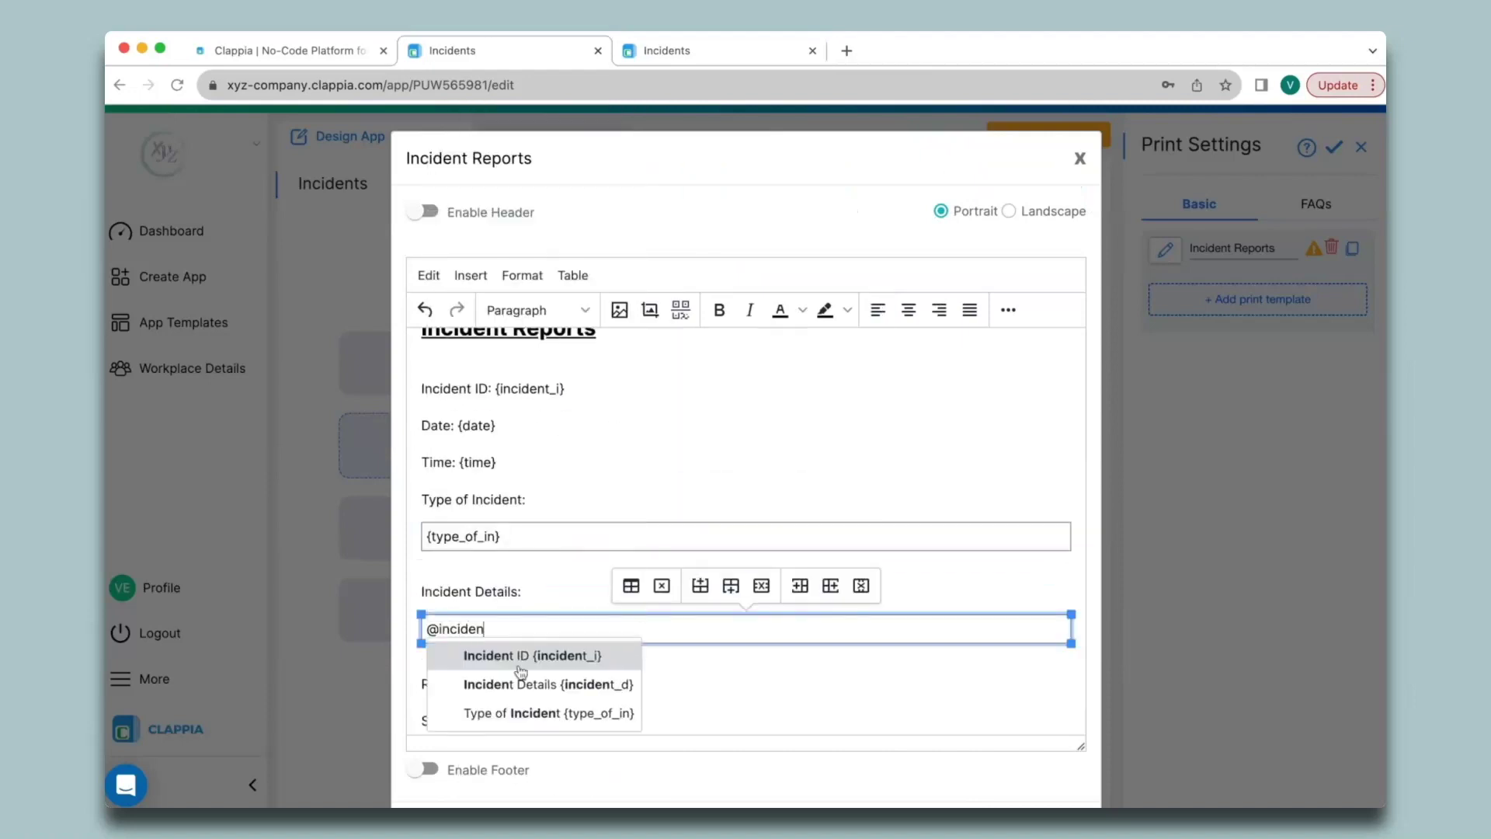
{"action": "left_click", "coordinate": [566, 683]}
{"action": "left_click", "coordinate": [566, 682]}
{"action": "type", "text": "@reported"}
{"action": "key", "text": "Return"}
{"action": "left_click", "coordinate": [505, 711]}
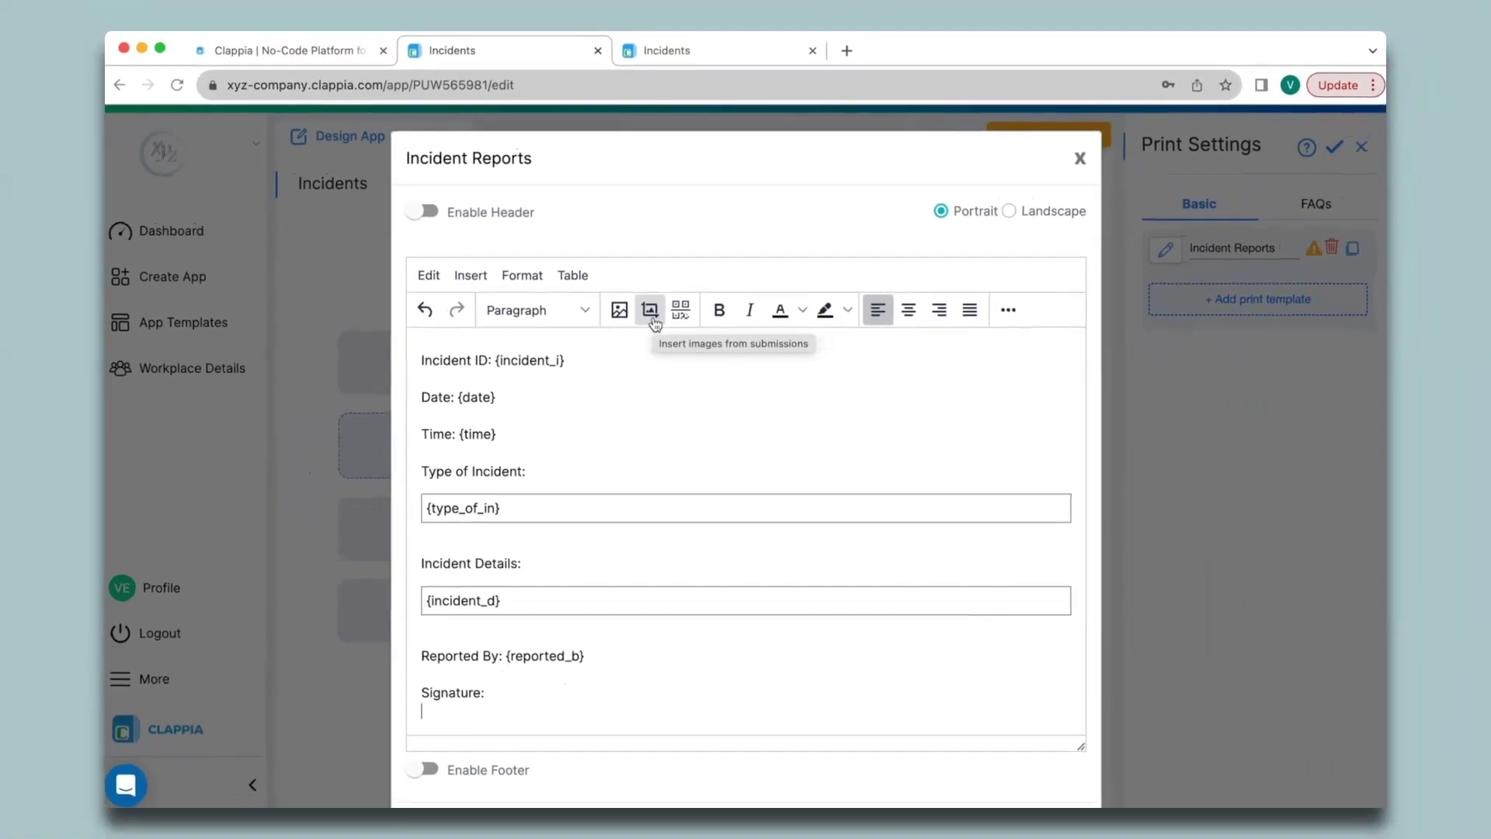
Step: Insert the Signature {signature} submission image under the Signature label
{"action": "left_click", "coordinate": [558, 219]}
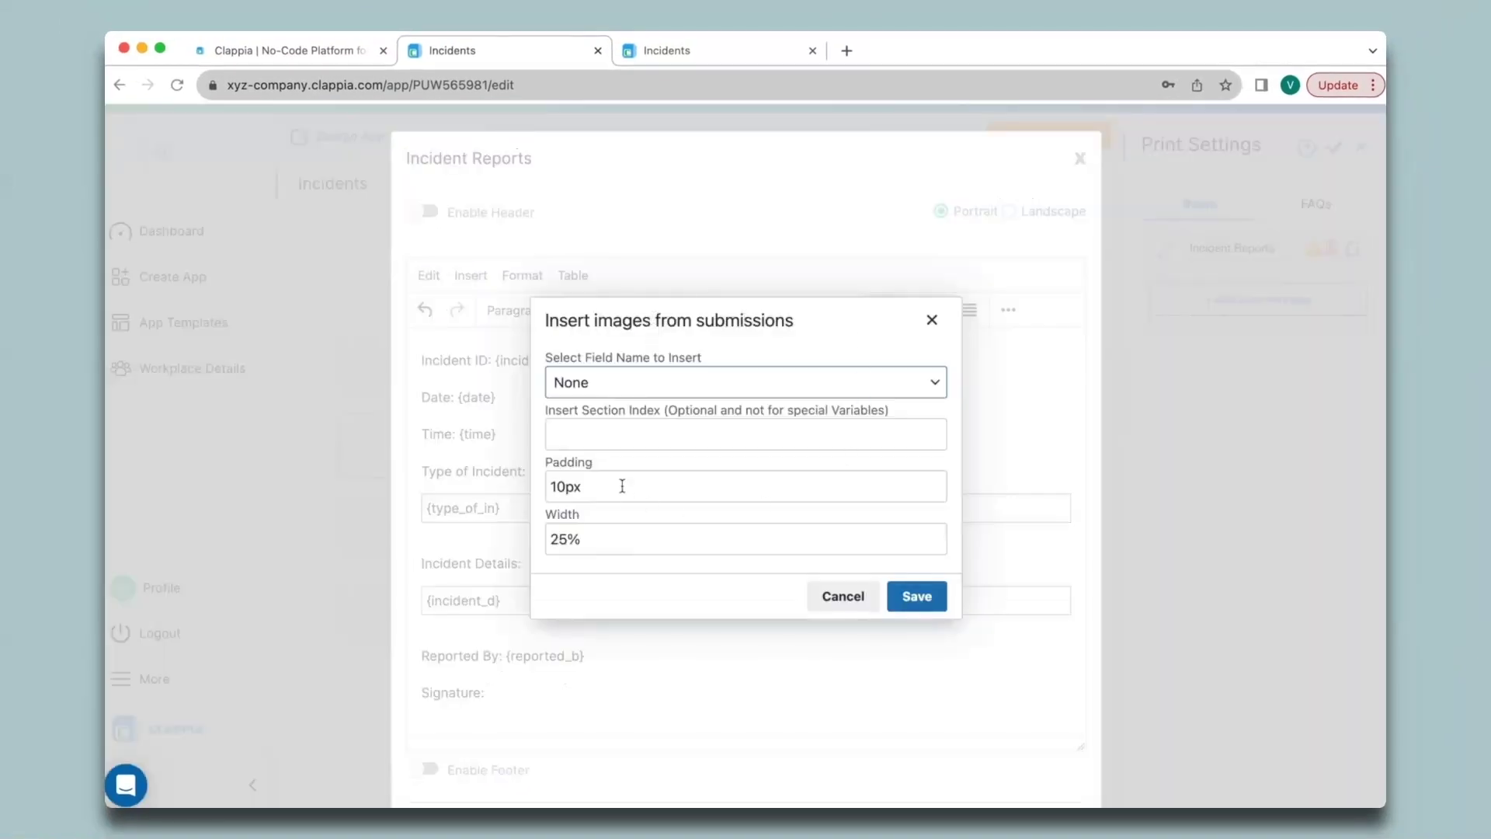
{"action": "left_click", "coordinate": [726, 384]}
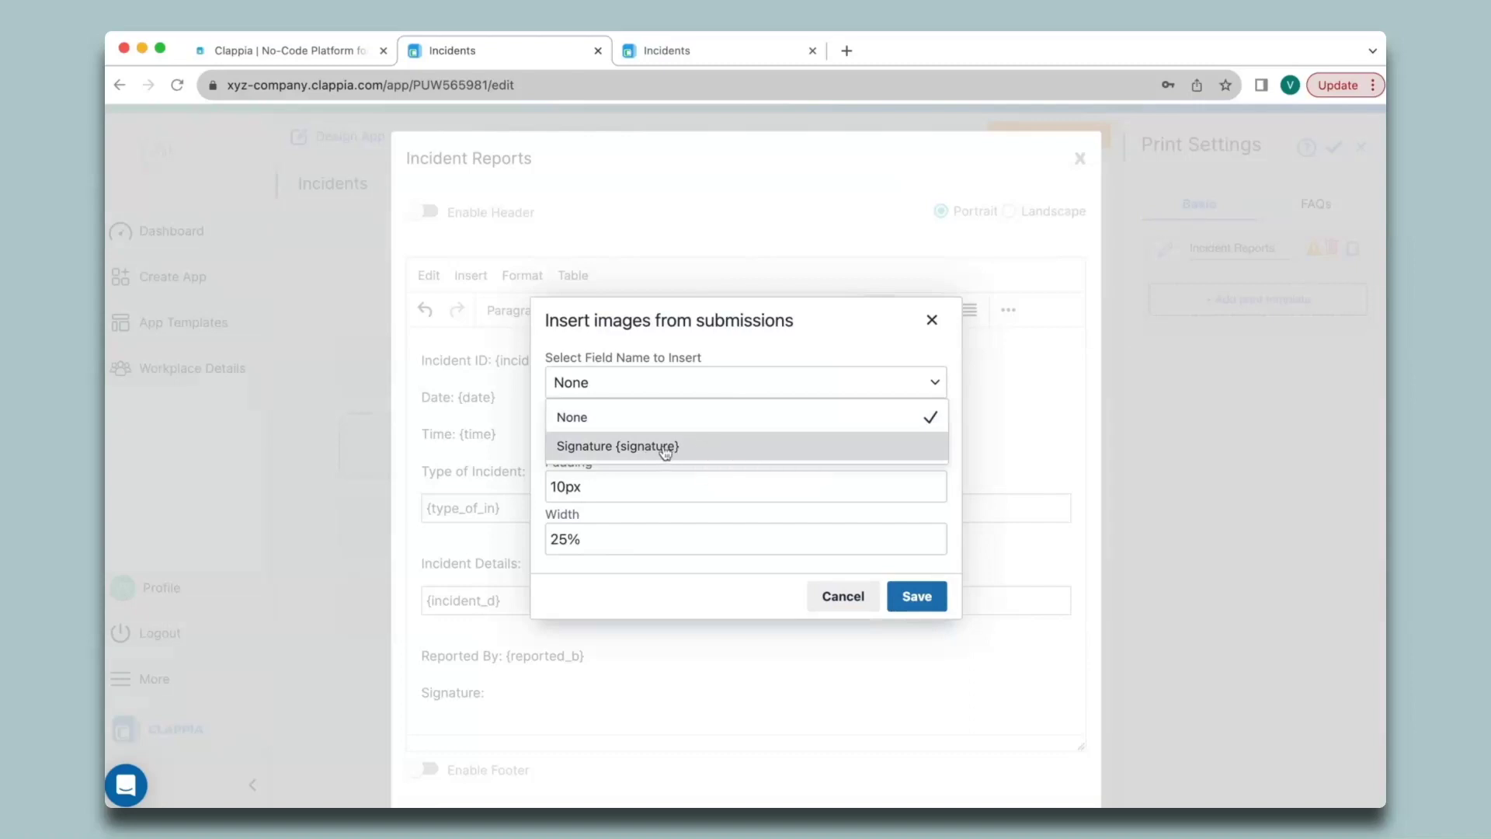
{"action": "left_click", "coordinate": [706, 454]}
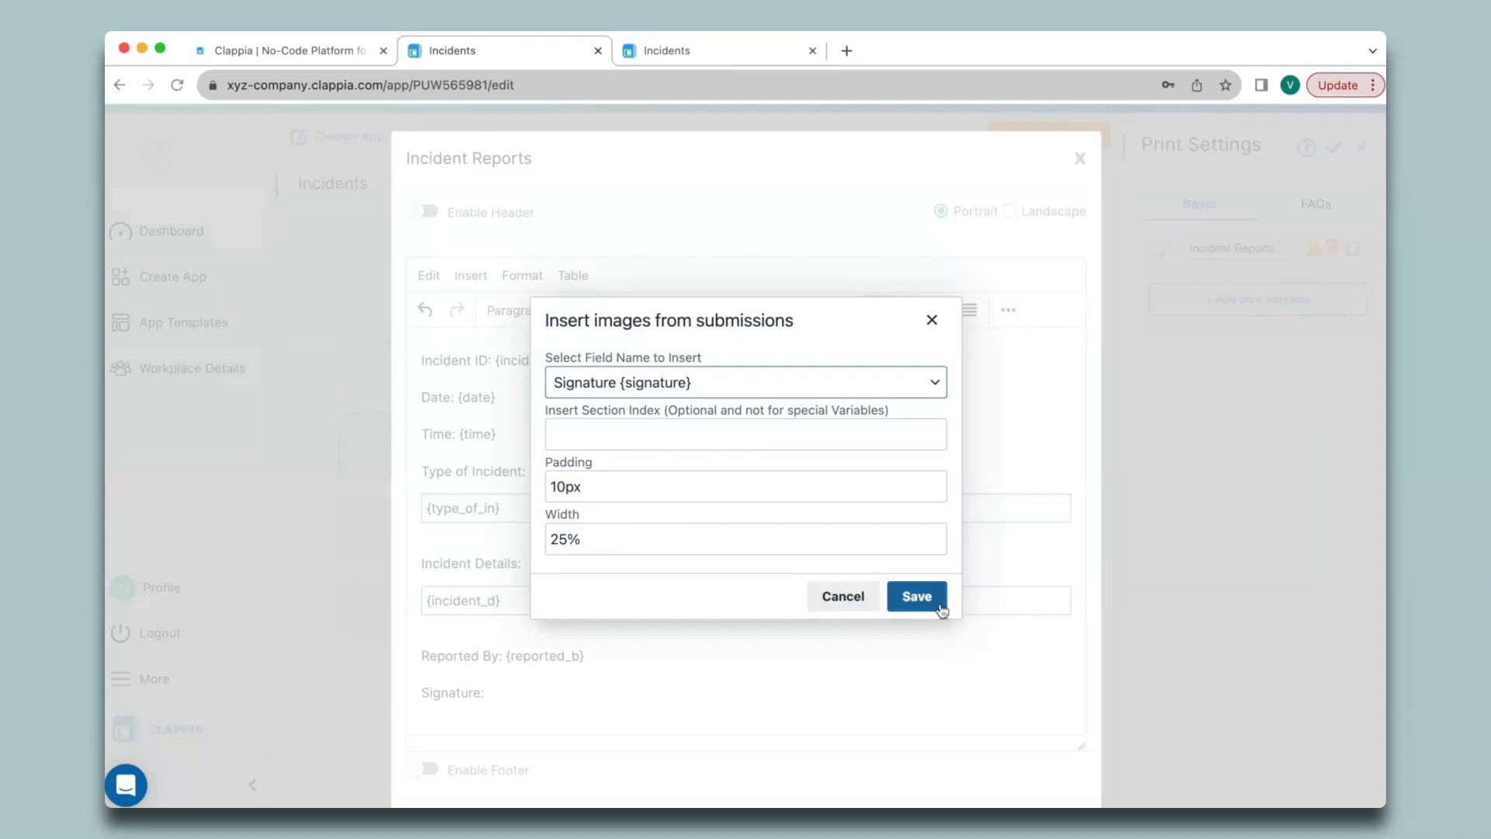
{"action": "left_click", "coordinate": [916, 595]}
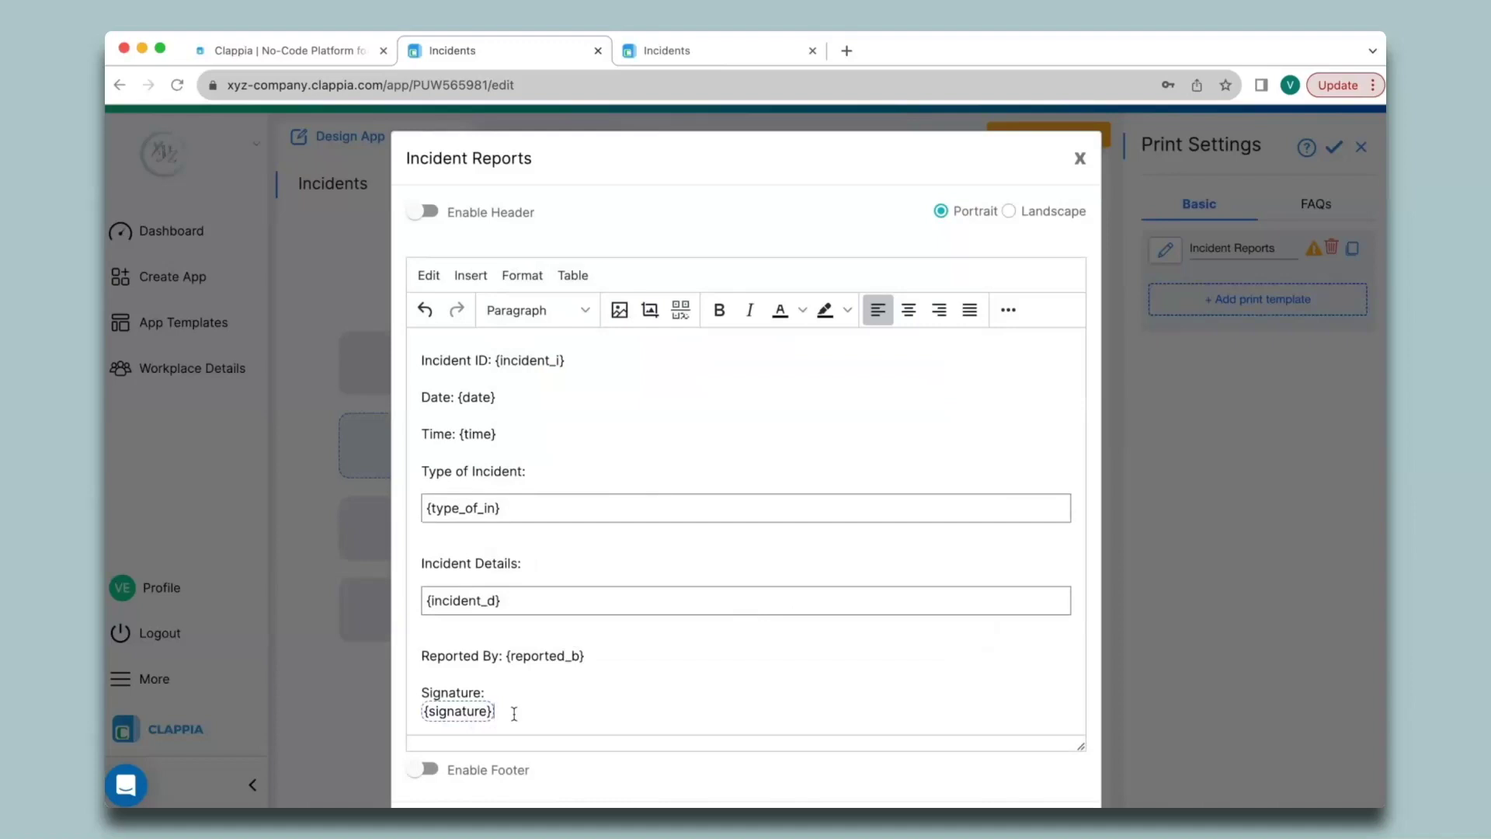
{"action": "scroll", "coordinate": [514, 713], "scroll_direction": "up", "scroll_amount": 2}
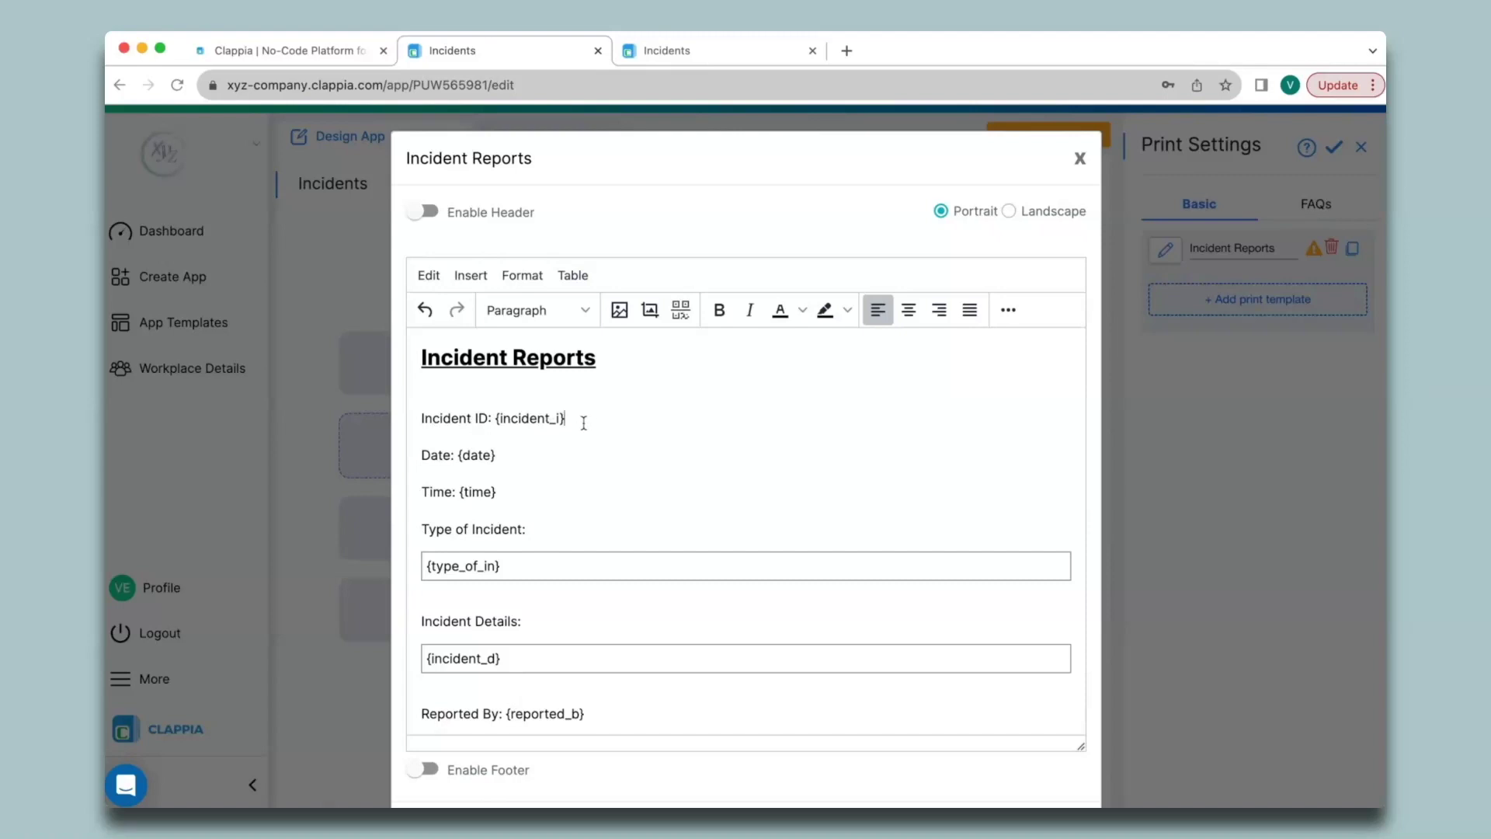
Step: Replace the plain Incident ID variable with an Incident ID QR code from submissions
{"action": "key", "text": "BackSpace"}
{"action": "key", "text": "BackSpace"}
{"action": "key", "text": "BackSpace"}
{"action": "key", "text": "BackSpace"}
{"action": "key", "text": "BackSpace"}
{"action": "key", "text": "BackSpace"}
{"action": "key", "text": "BackSpace"}
{"action": "key", "text": "BackSpace"}
{"action": "key", "text": "BackSpace"}
{"action": "key", "text": "BackSpace"}
{"action": "key", "text": "BackSpace"}
{"action": "key", "text": "BackSpace"}
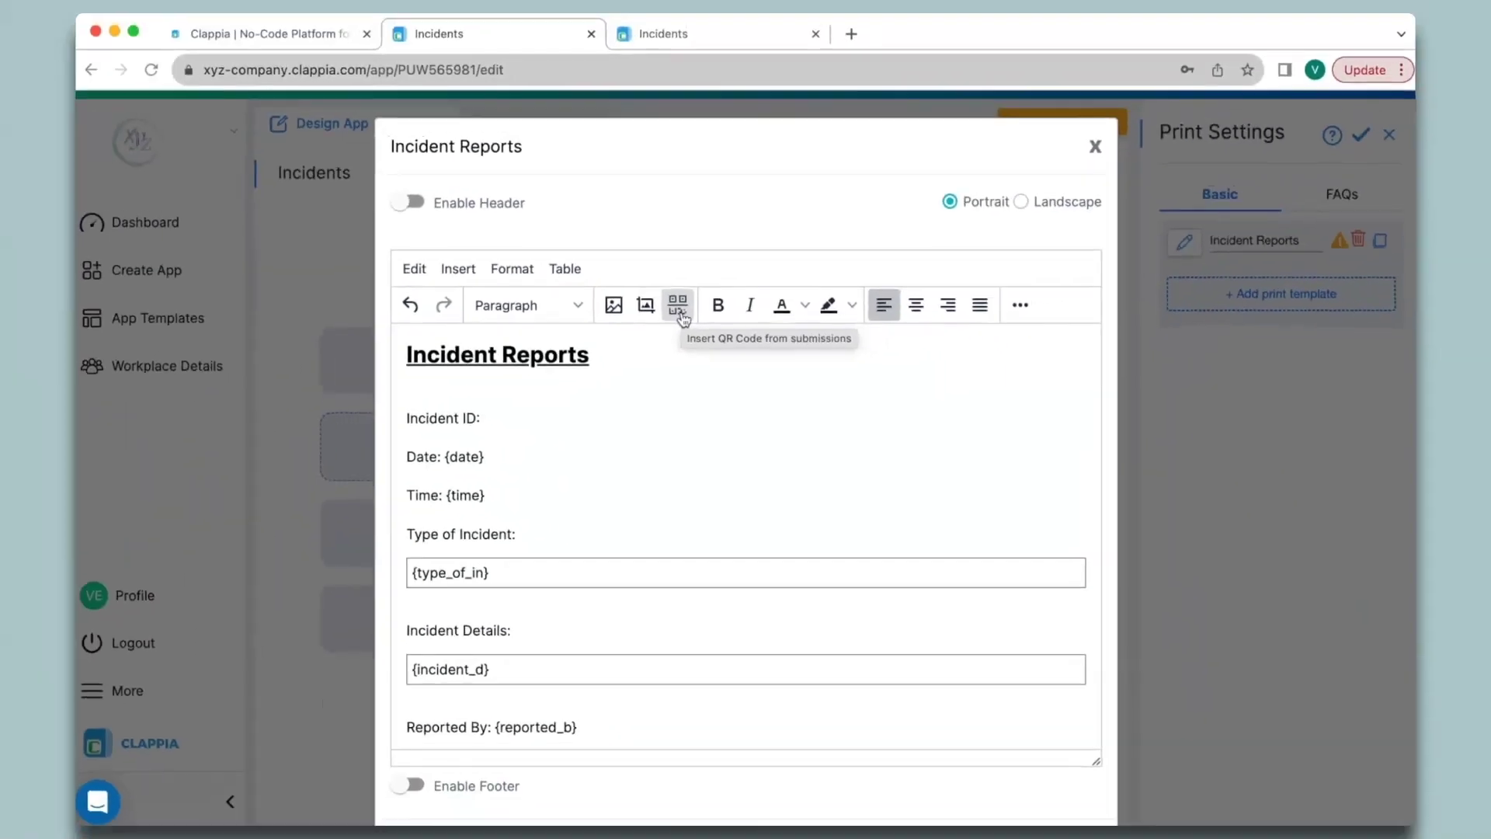
{"action": "left_click", "coordinate": [621, 208]}
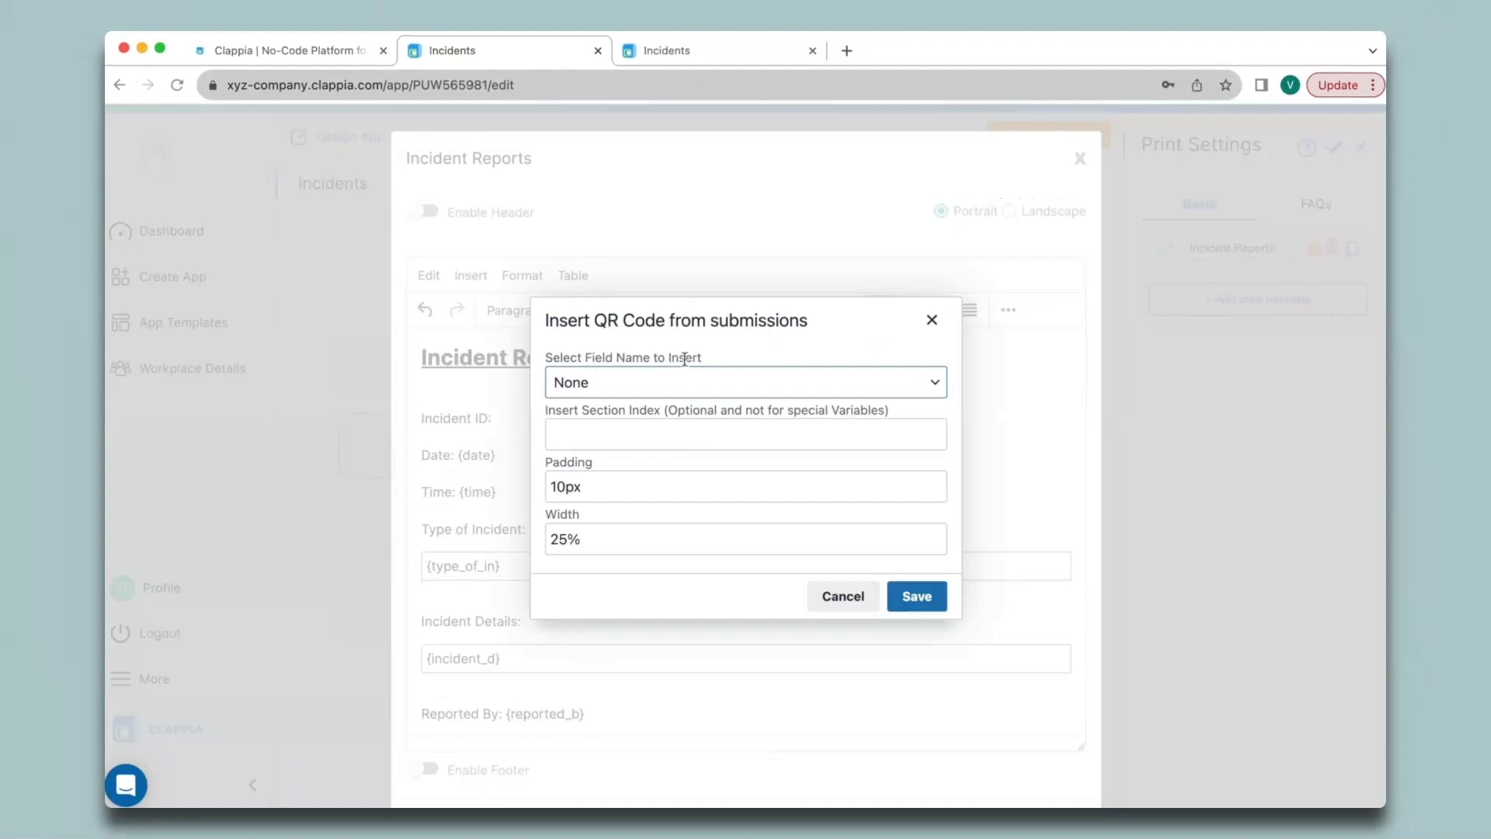
{"action": "left_click", "coordinate": [700, 382]}
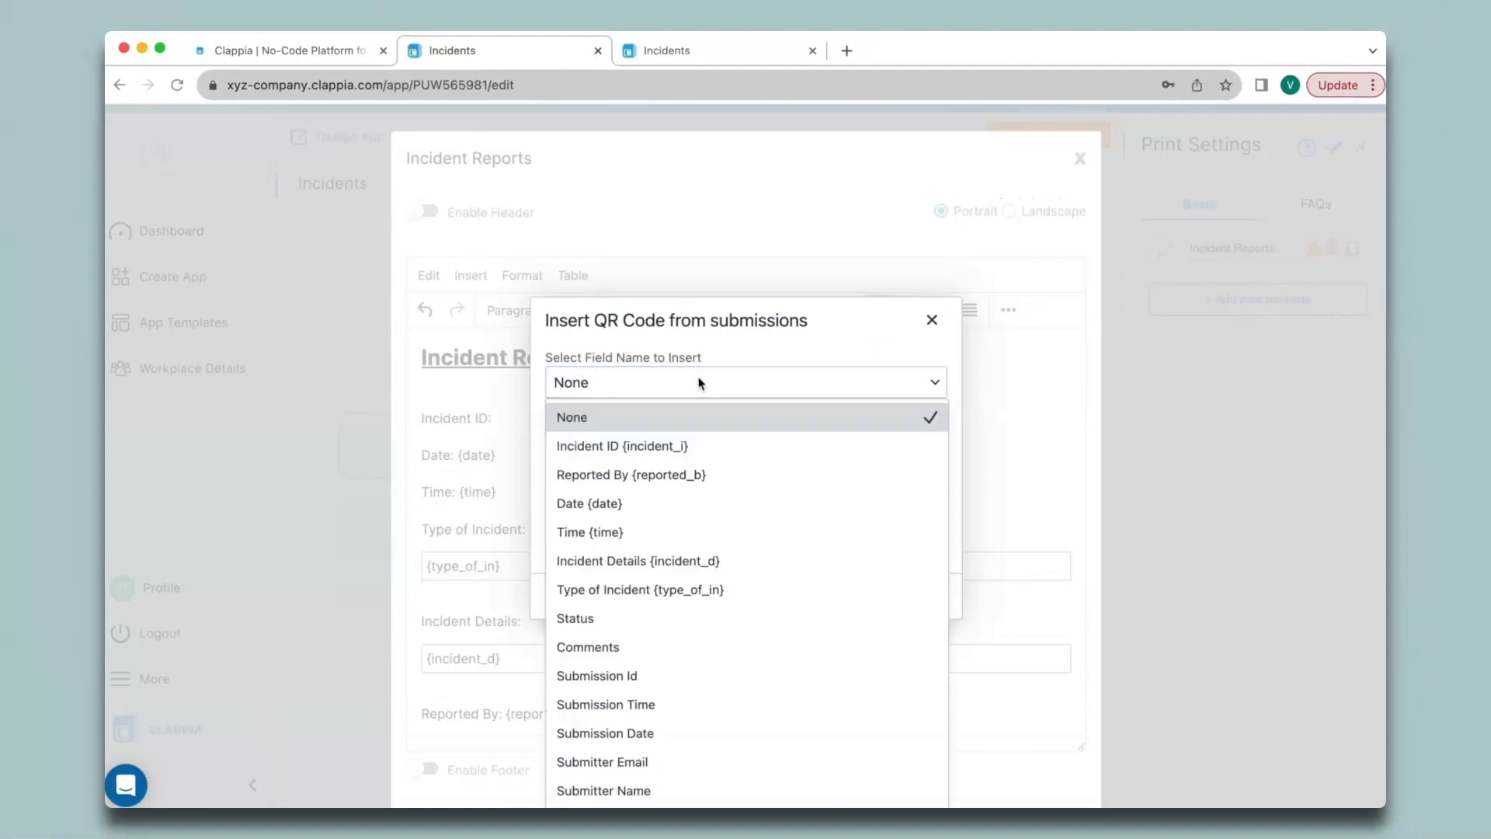
{"action": "left_click", "coordinate": [599, 445]}
{"action": "left_click", "coordinate": [924, 599]}
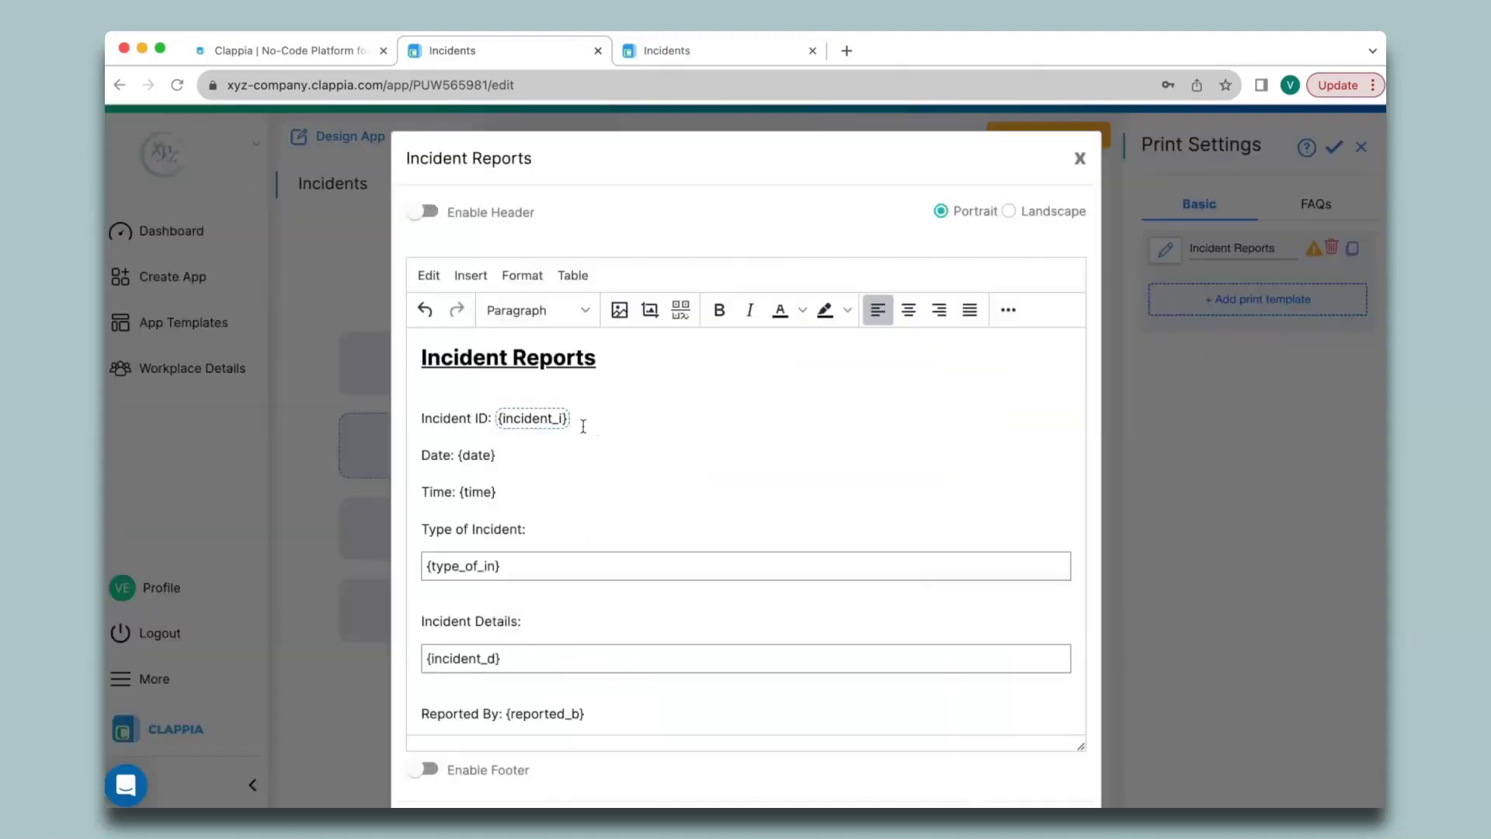
{"action": "scroll", "coordinate": [875, 632], "scroll_direction": "down", "scroll_amount": 2}
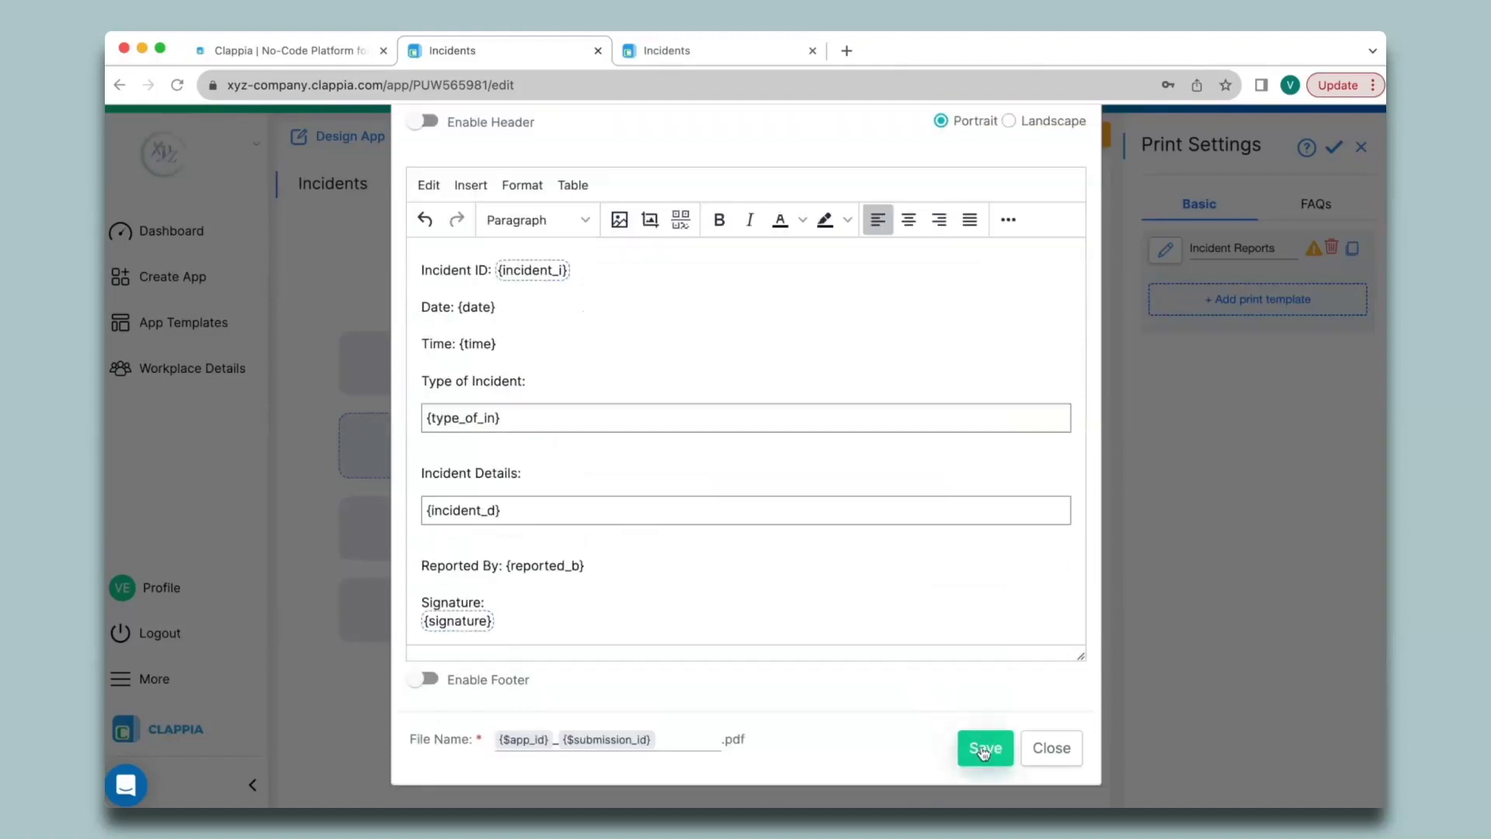
Step: Save the template, then add an extra Untitled print template and use its delete option
{"action": "left_click", "coordinate": [984, 749]}
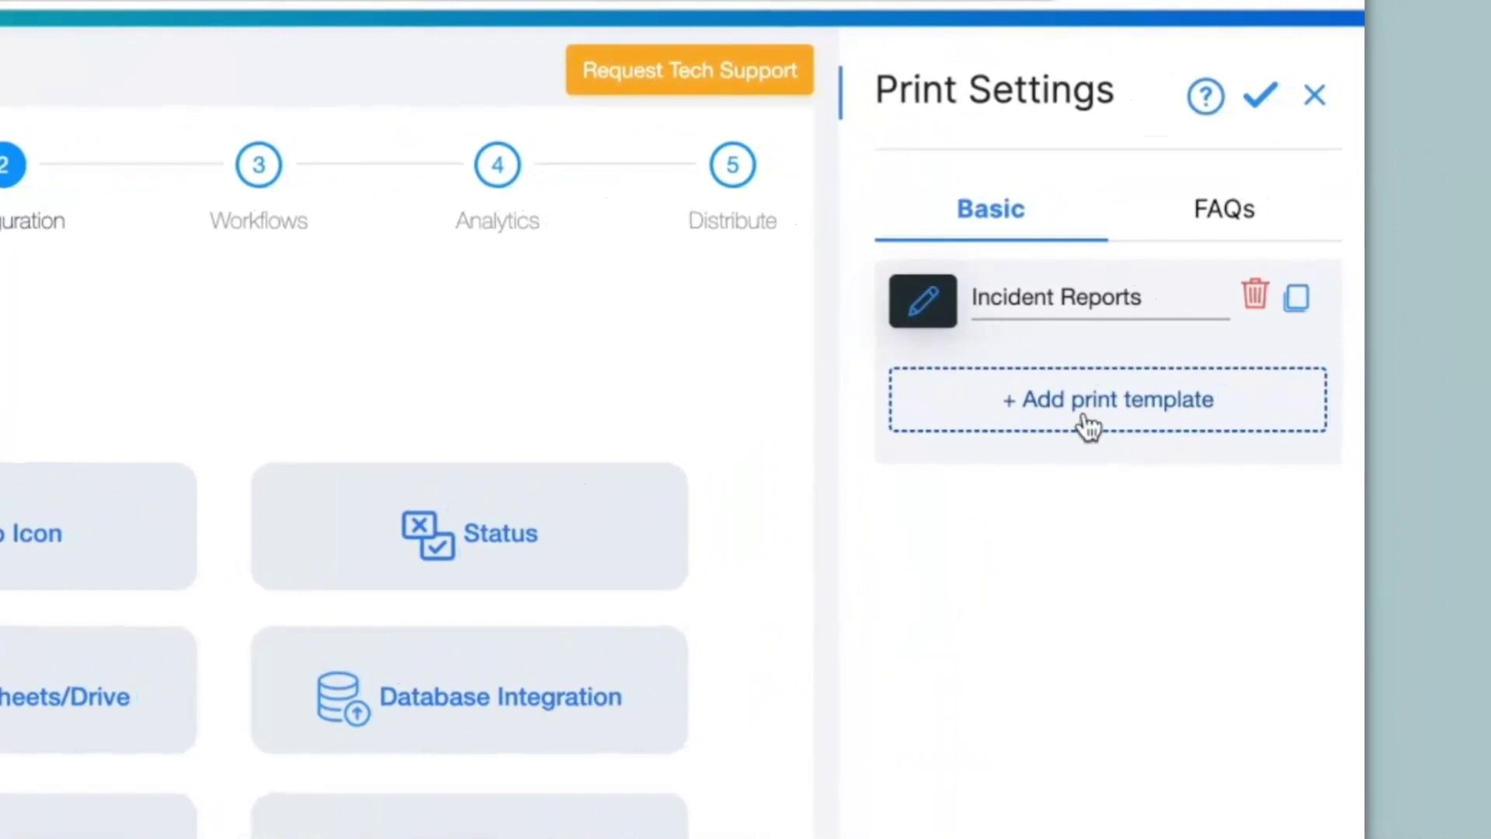
{"action": "left_click", "coordinate": [1168, 427]}
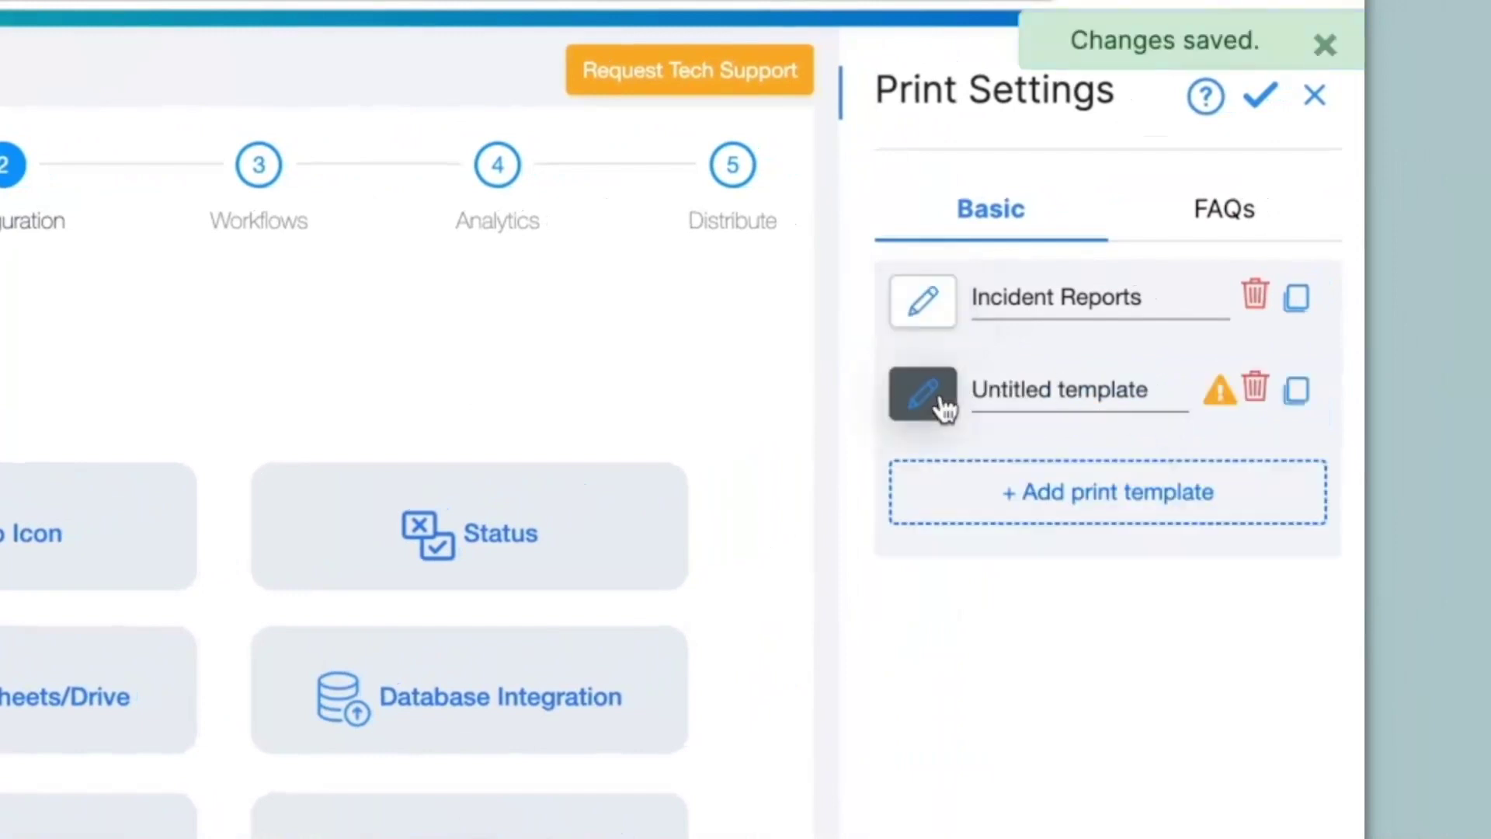
{"action": "left_click", "coordinate": [1256, 390]}
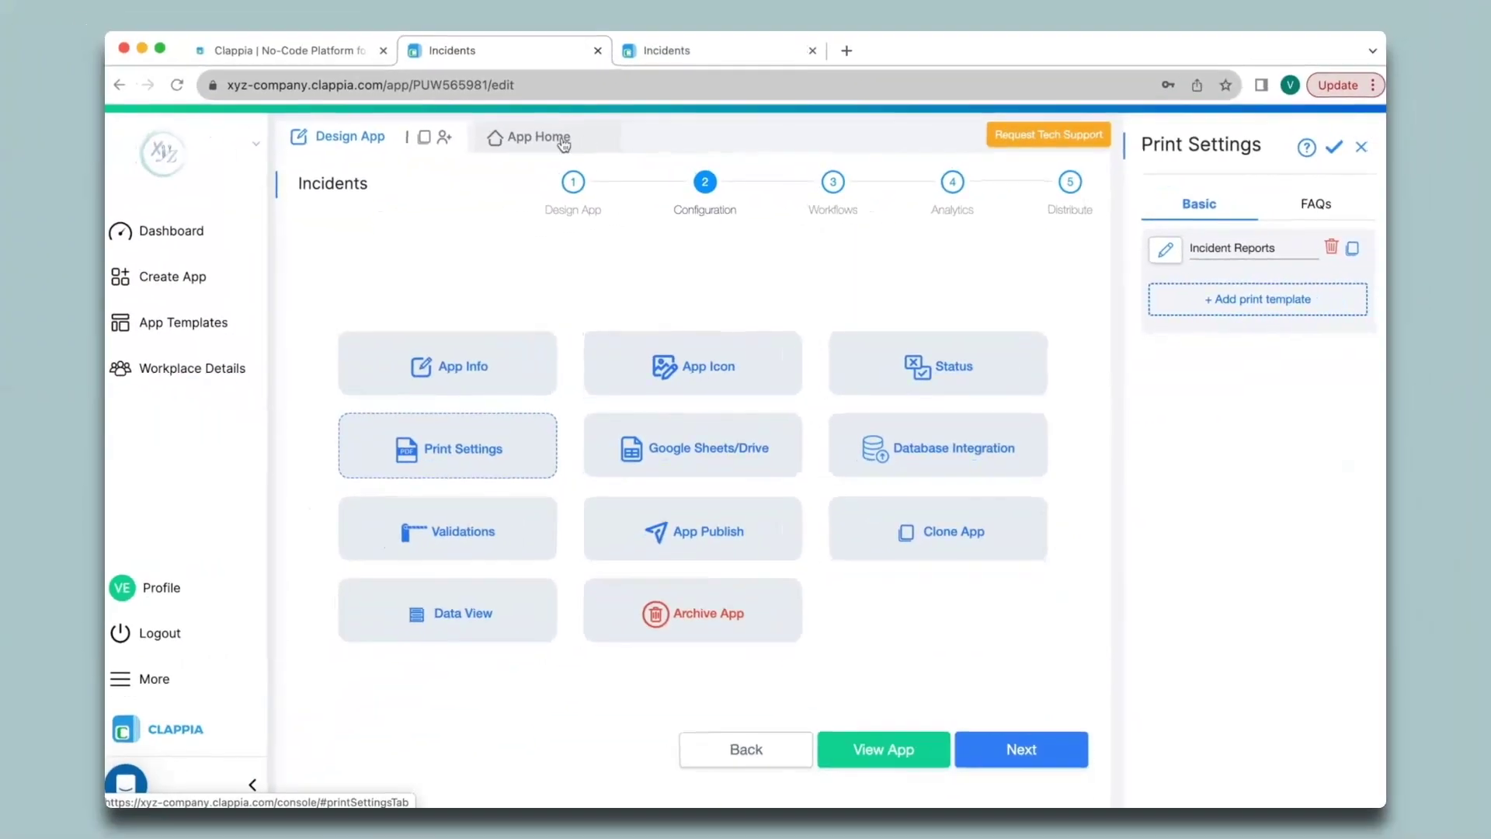
Step: Fill the incident form with the reporter's name, date, time, 'Details list..' and Workplace incident type
{"action": "left_click", "coordinate": [560, 140]}
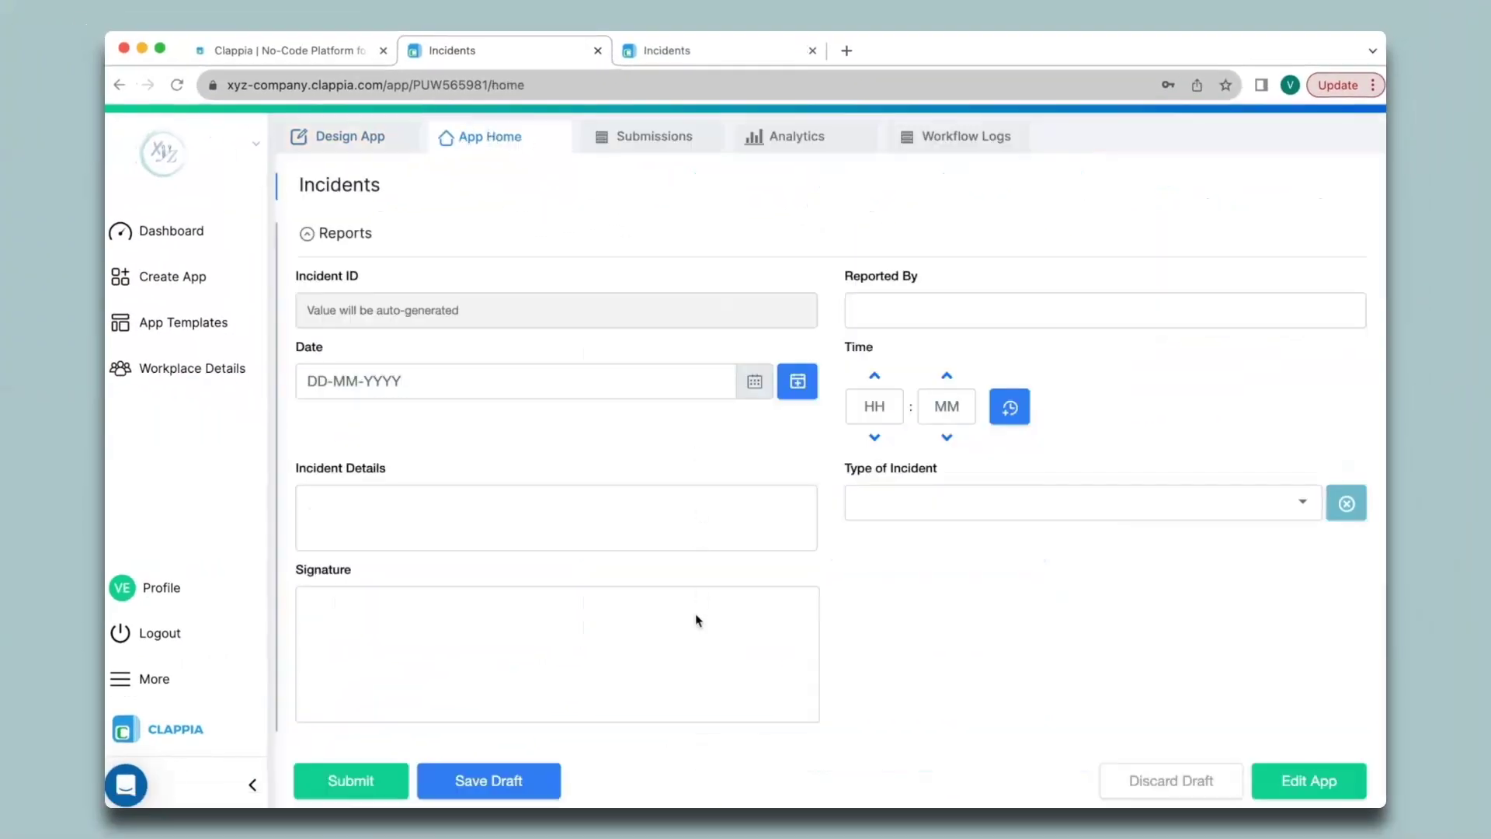
{"action": "type", "text": "Verin"}
{"action": "left_click", "coordinate": [797, 380]}
{"action": "left_click", "coordinate": [1009, 407]}
{"action": "left_click", "coordinate": [556, 517]}
{"action": "type", "text": "Details list.."}
{"action": "left_click", "coordinate": [1082, 501]}
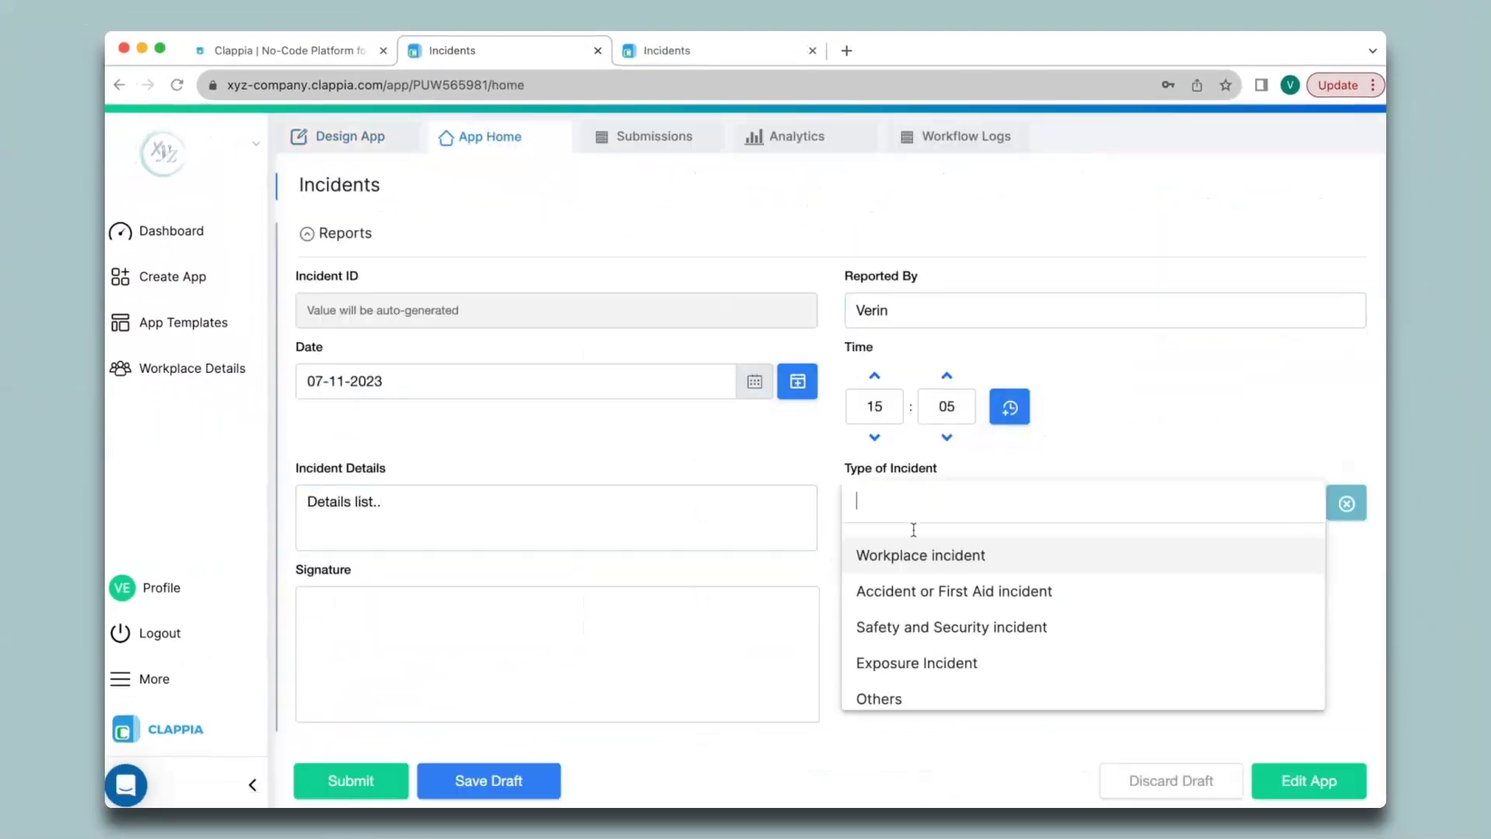
{"action": "left_click", "coordinate": [965, 552]}
Step: Sign the report, submit it, and open the submissions list
{"action": "left_click_drag", "start_coordinate": [556, 692], "coordinate": [650, 595]}
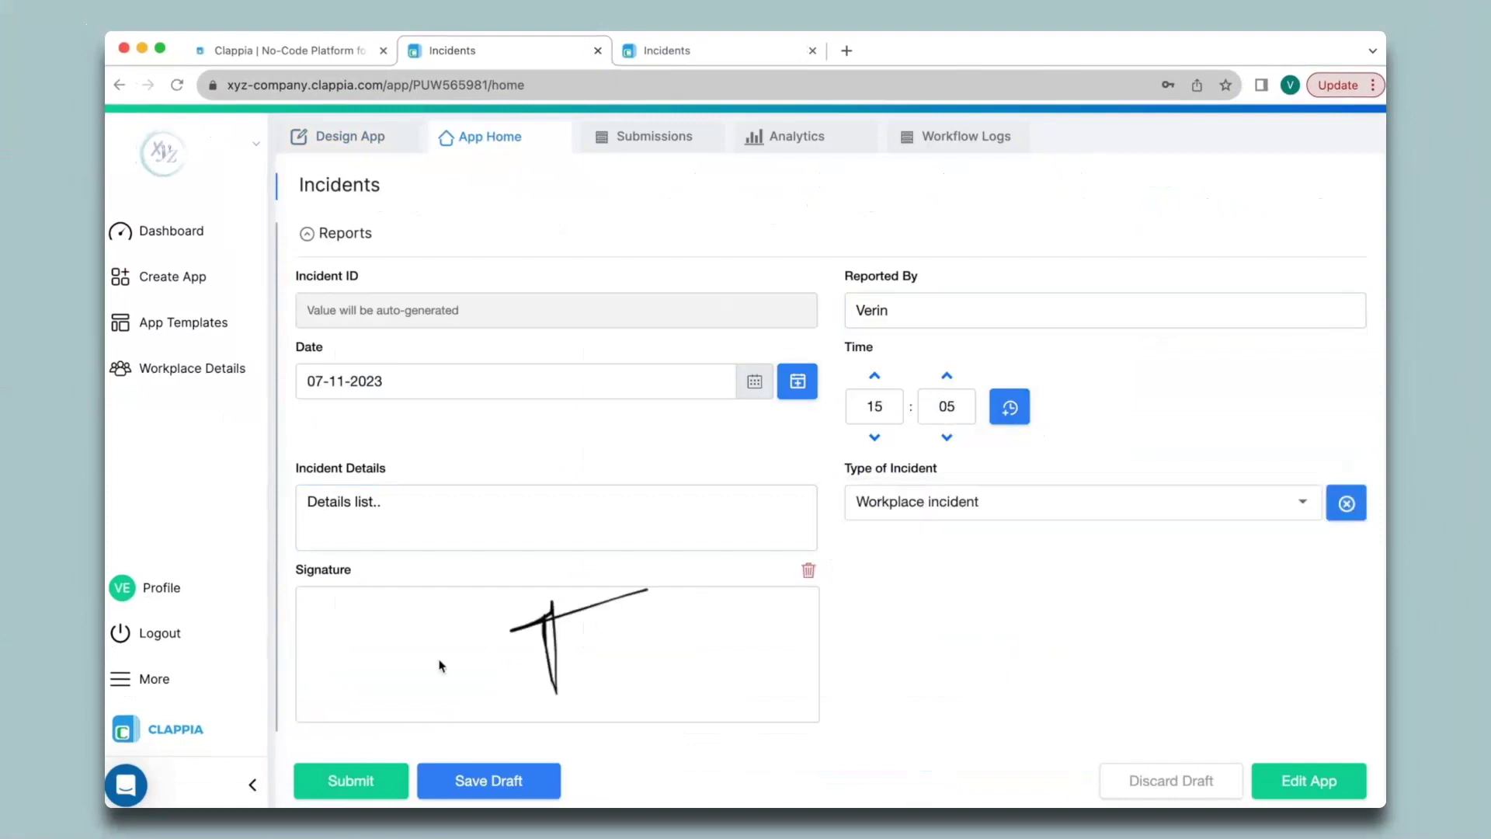
{"action": "left_click", "coordinate": [346, 780]}
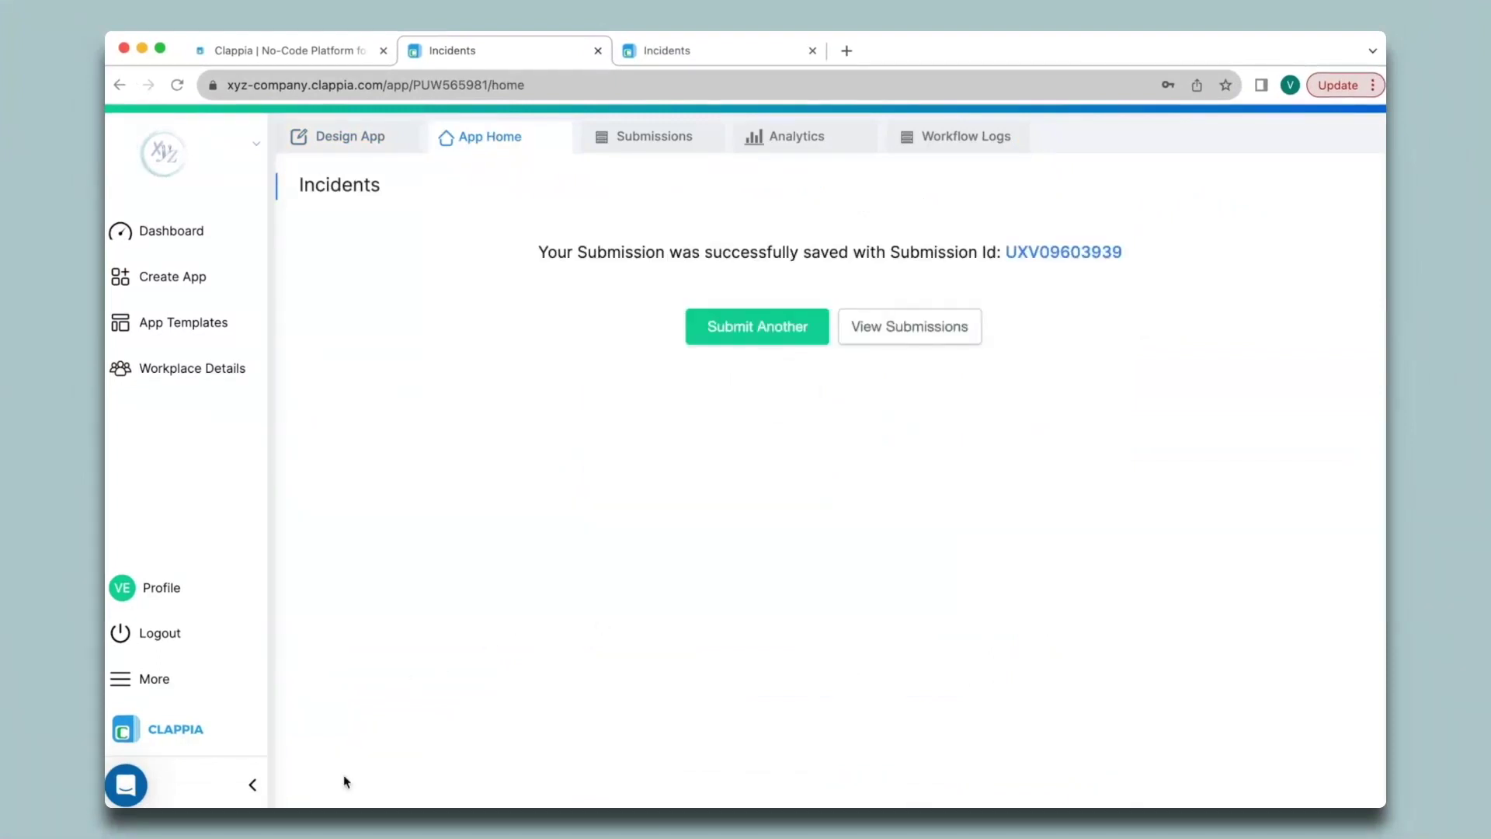
{"action": "left_click", "coordinate": [655, 138]}
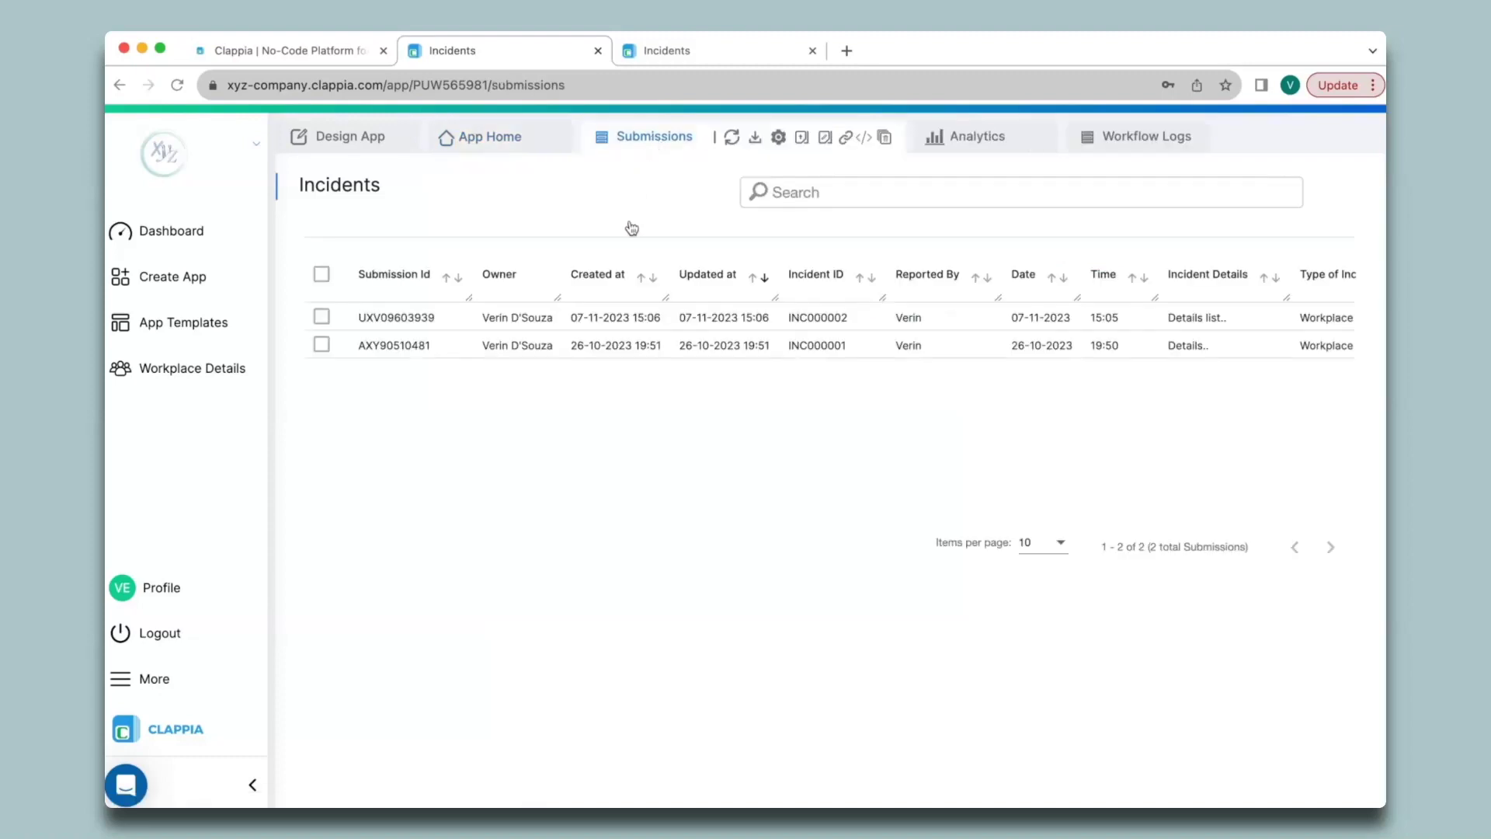
{"action": "left_click", "coordinate": [638, 322]}
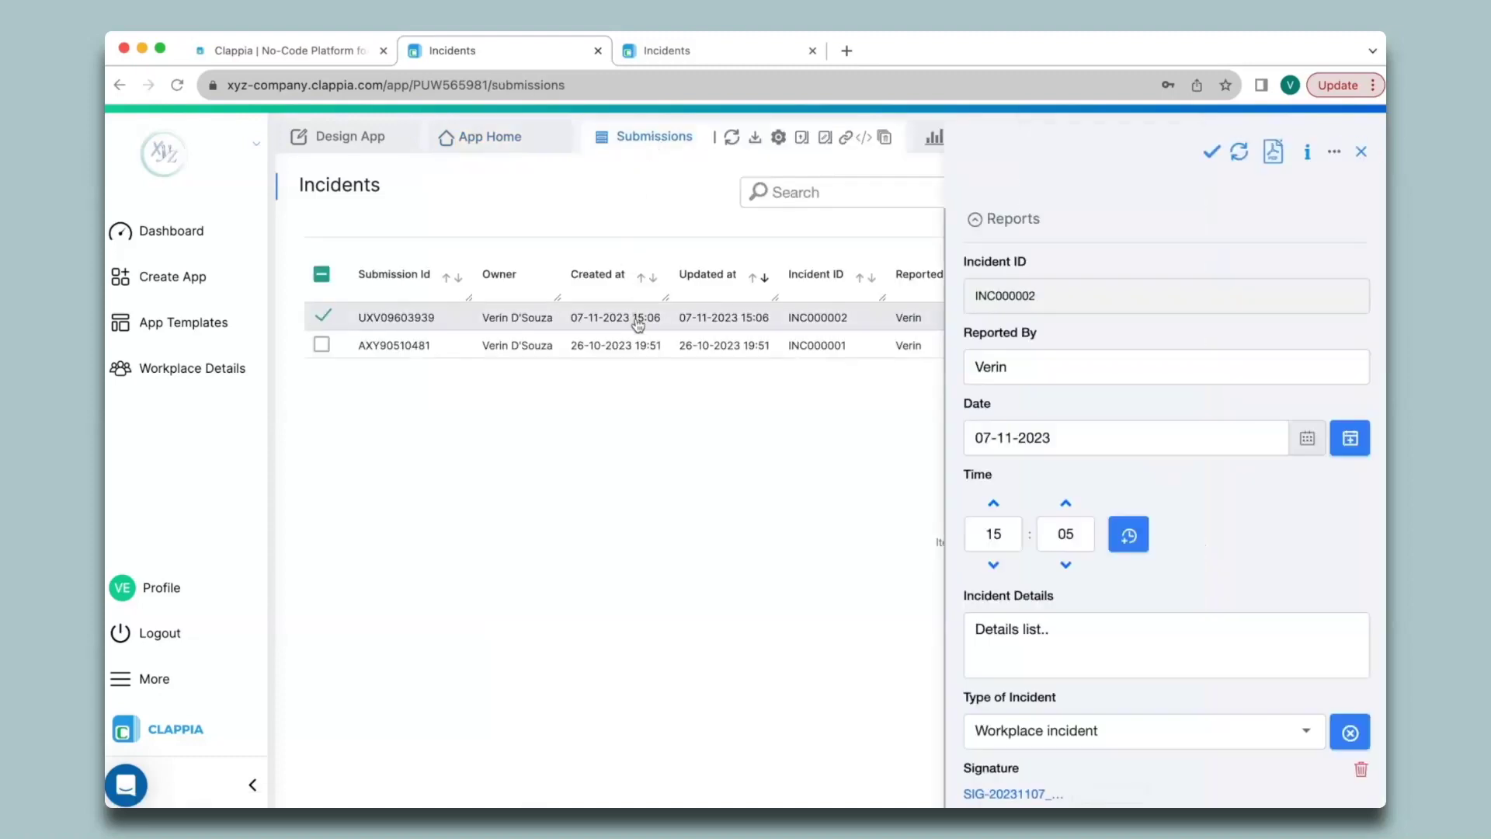
{"action": "scroll", "coordinate": [1221, 293], "scroll_direction": "down", "scroll_amount": 2}
{"action": "scroll", "coordinate": [1221, 293], "scroll_direction": "up", "scroll_amount": 2}
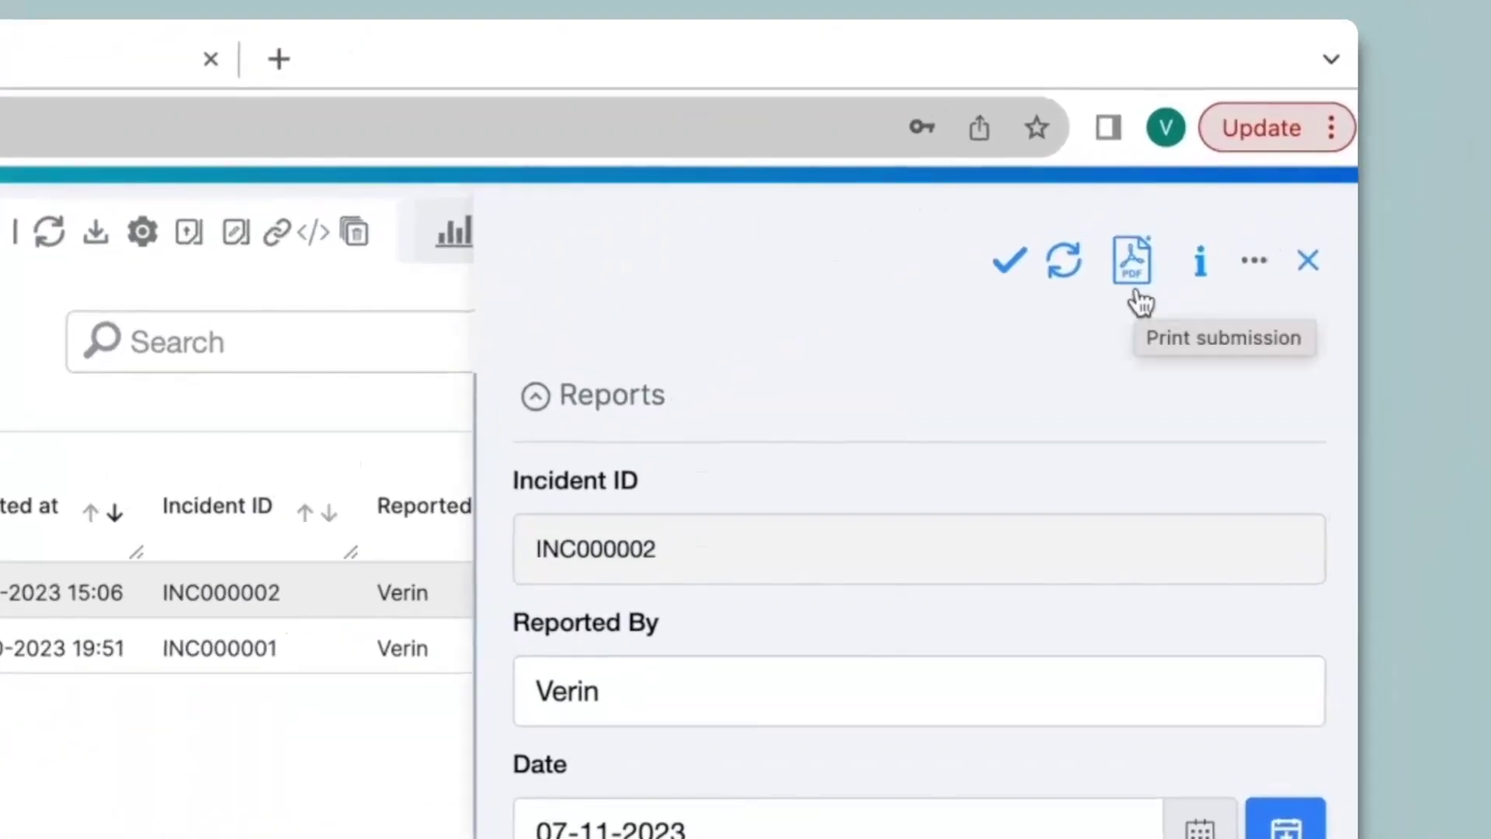
{"action": "left_click", "coordinate": [1136, 294]}
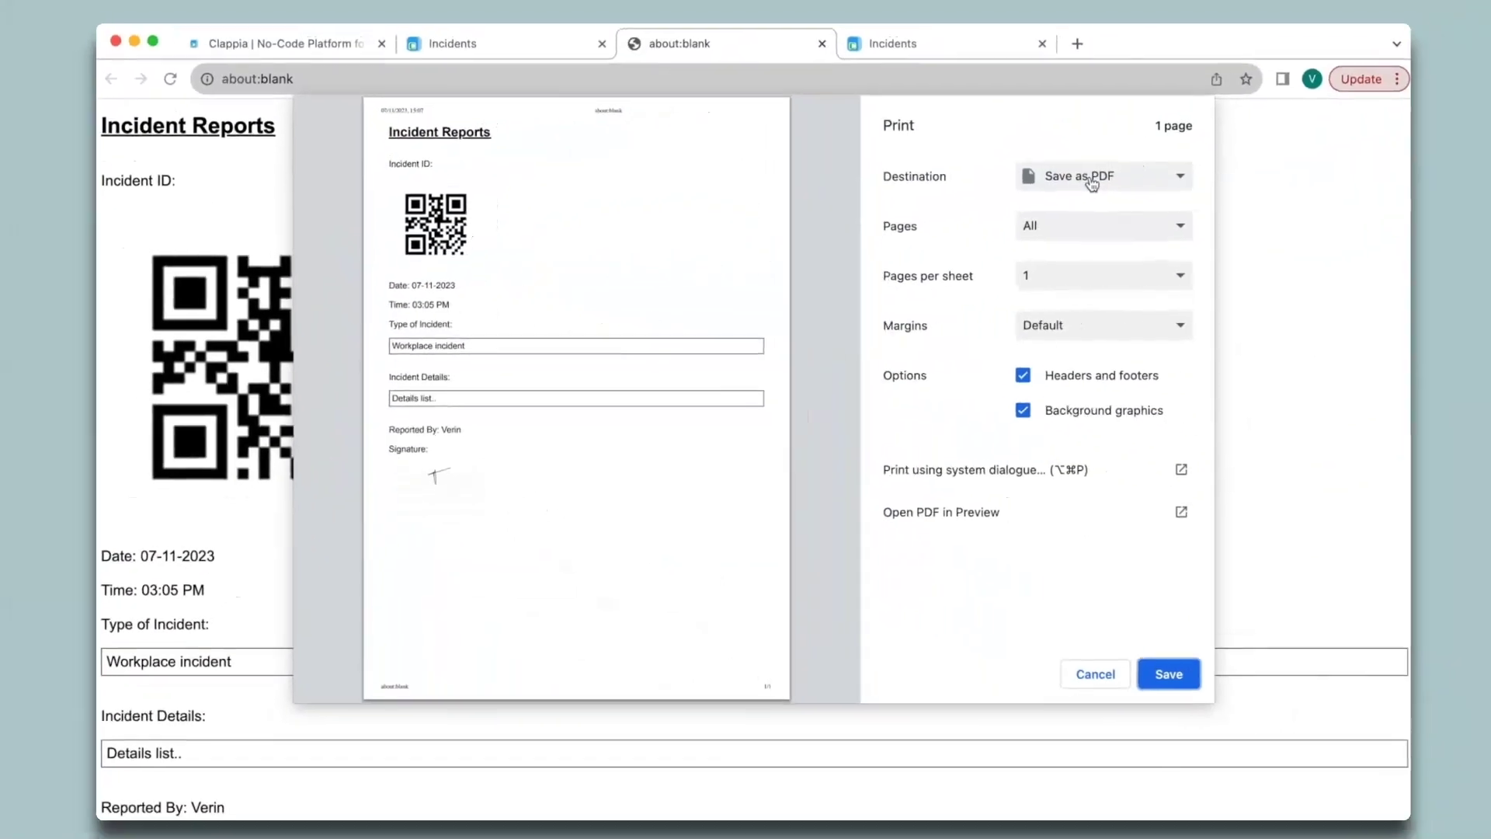
{"action": "left_click", "coordinate": [1095, 660]}
{"action": "left_click", "coordinate": [812, 51]}
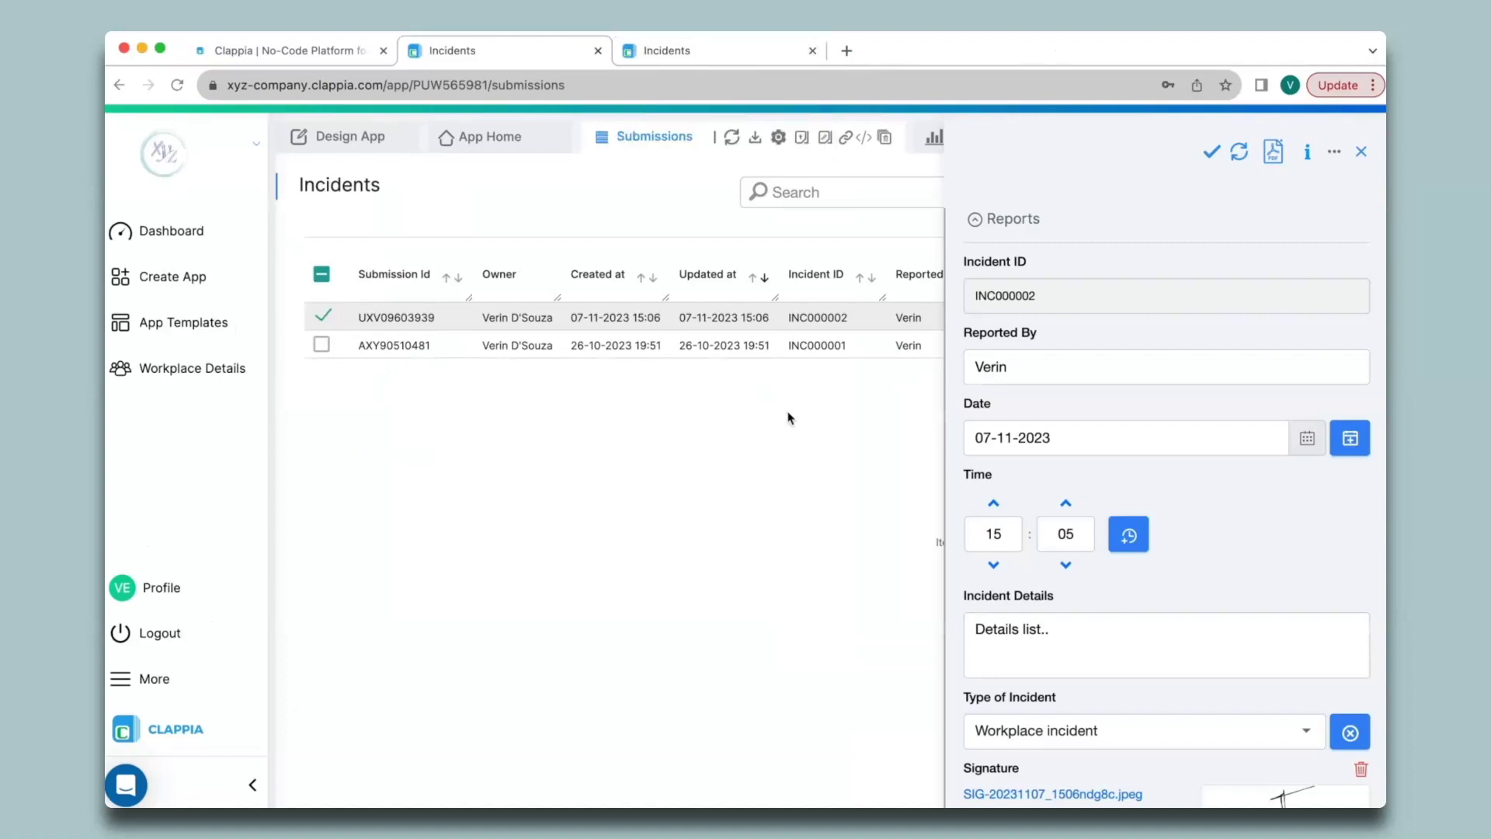
{"action": "left_click", "coordinate": [1360, 152]}
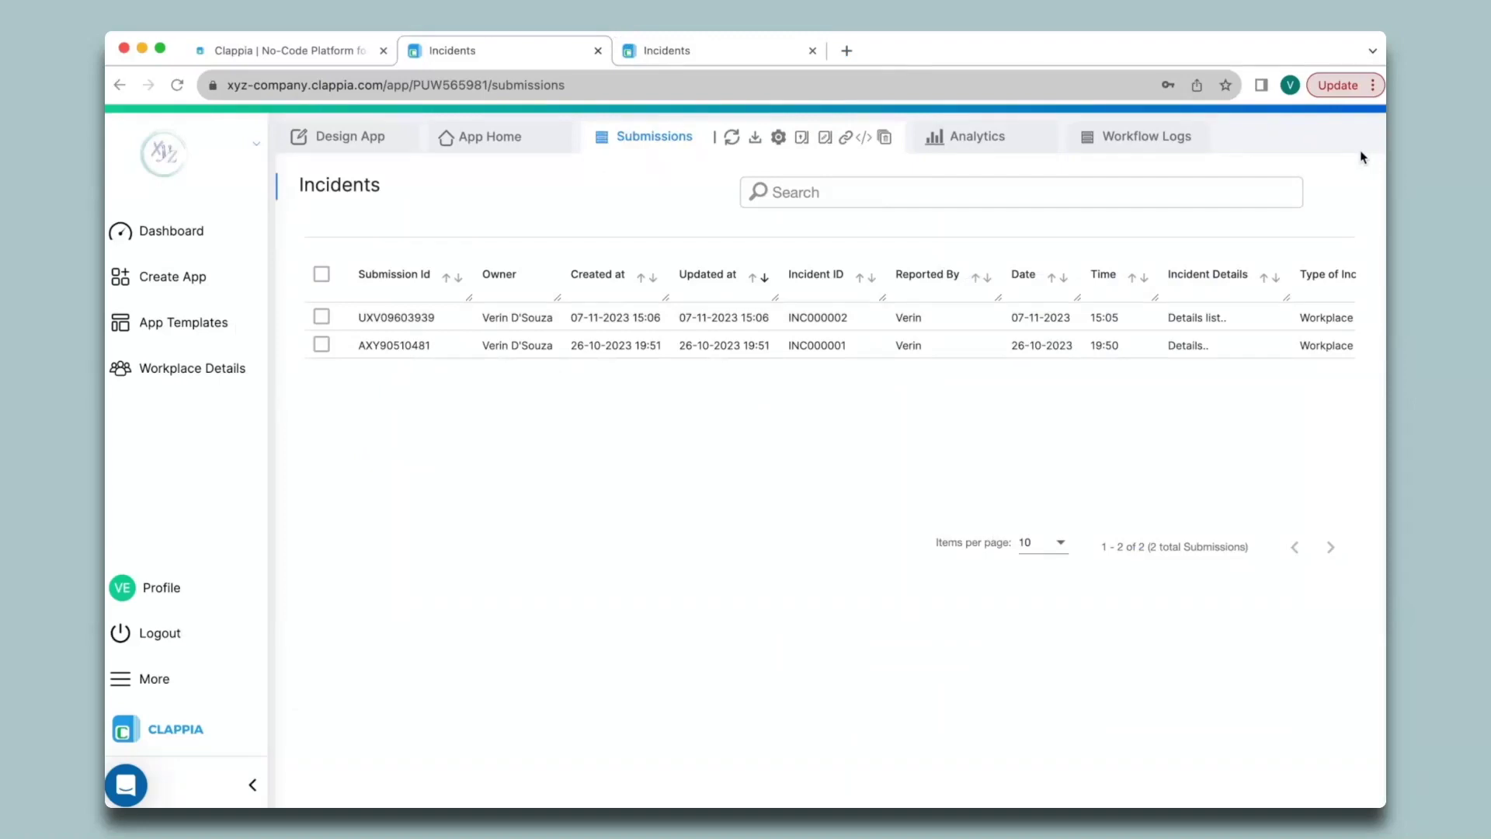
Step: Add an Email step after Start in the app's workflow
{"action": "left_click", "coordinate": [348, 137]}
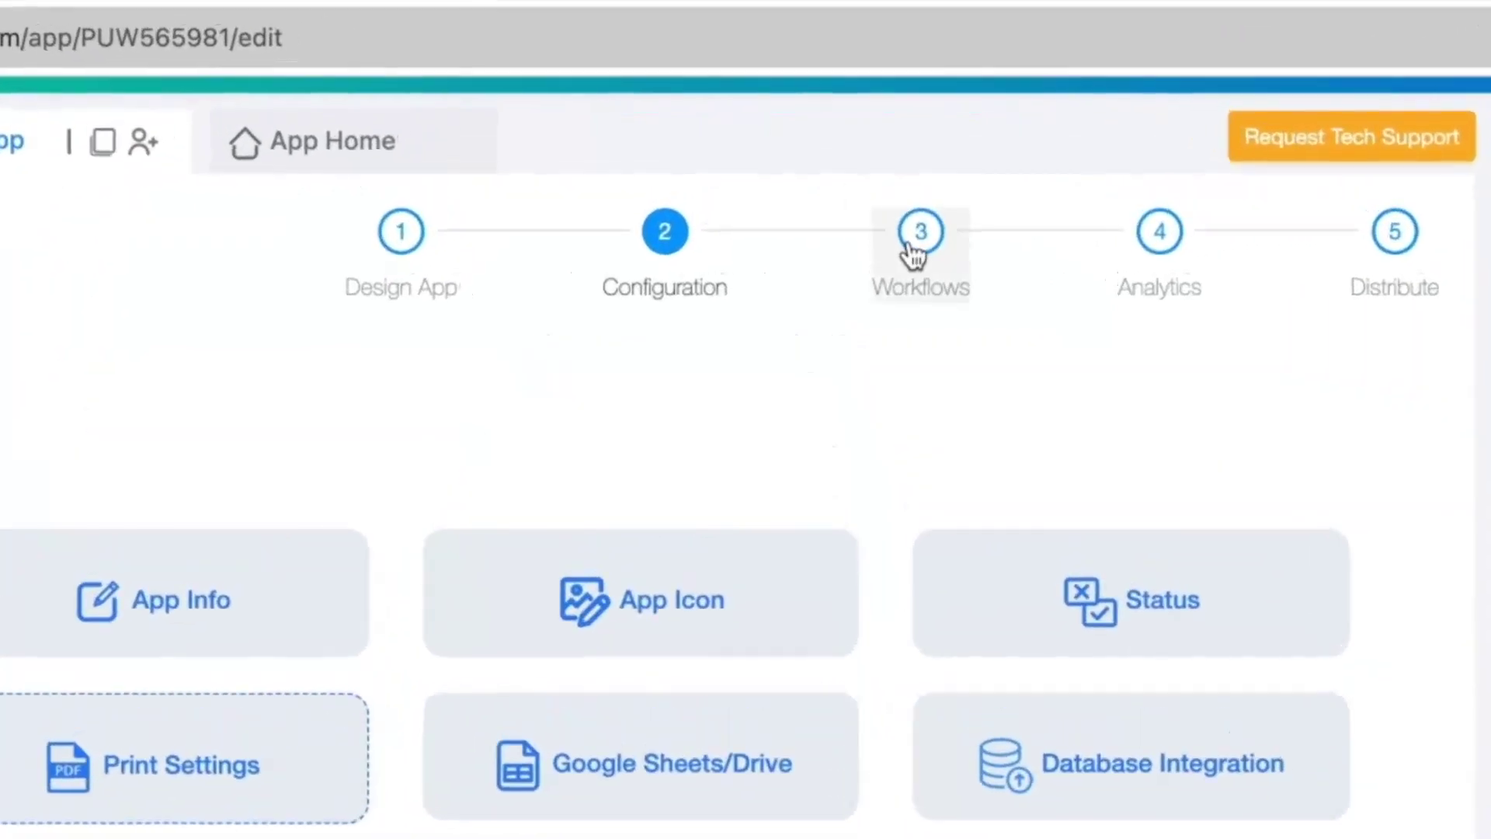
{"action": "left_click", "coordinate": [832, 183]}
{"action": "left_click", "coordinate": [621, 695]}
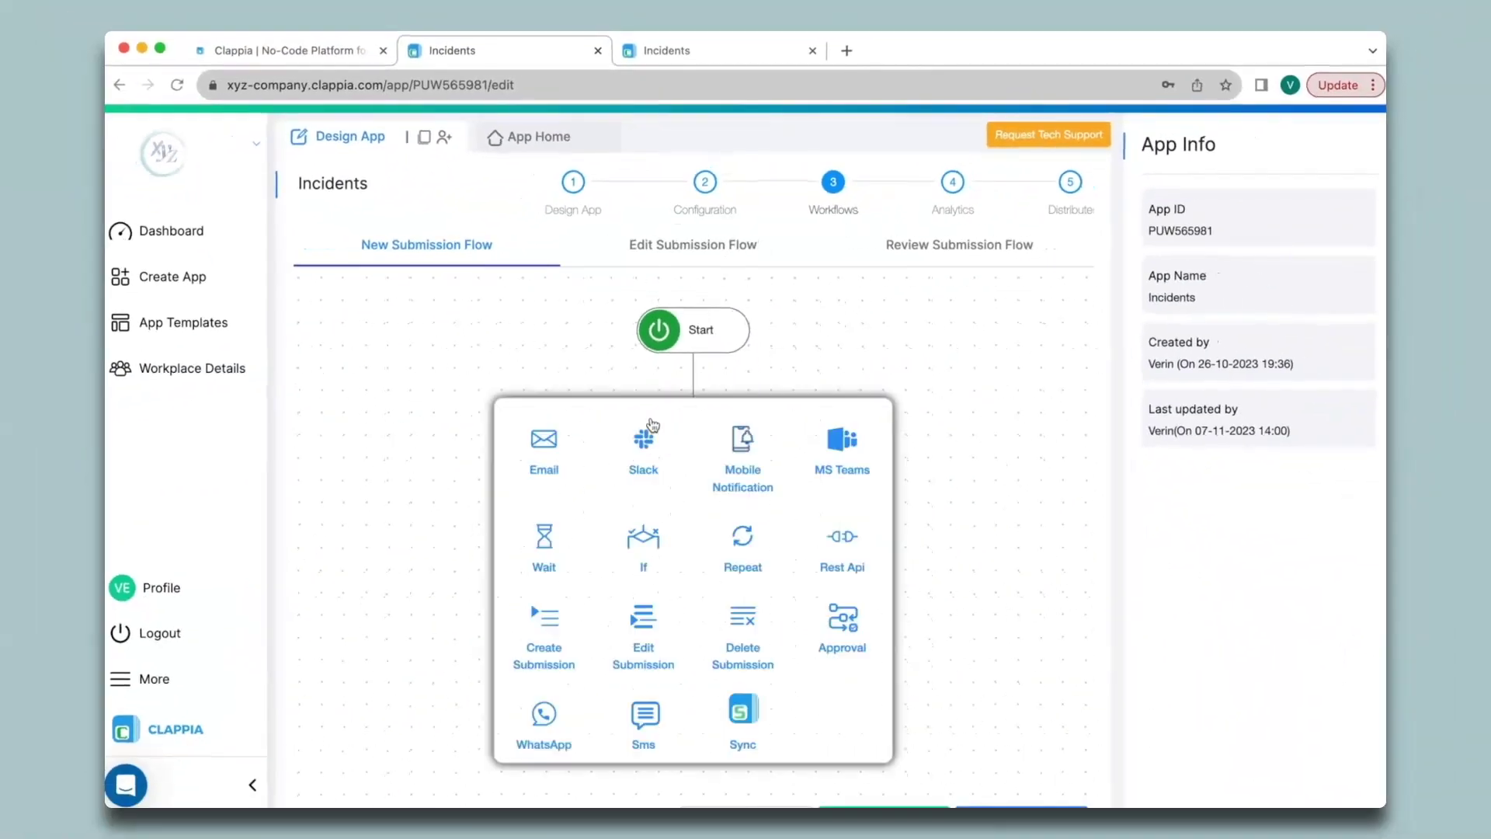
{"action": "left_click", "coordinate": [545, 443]}
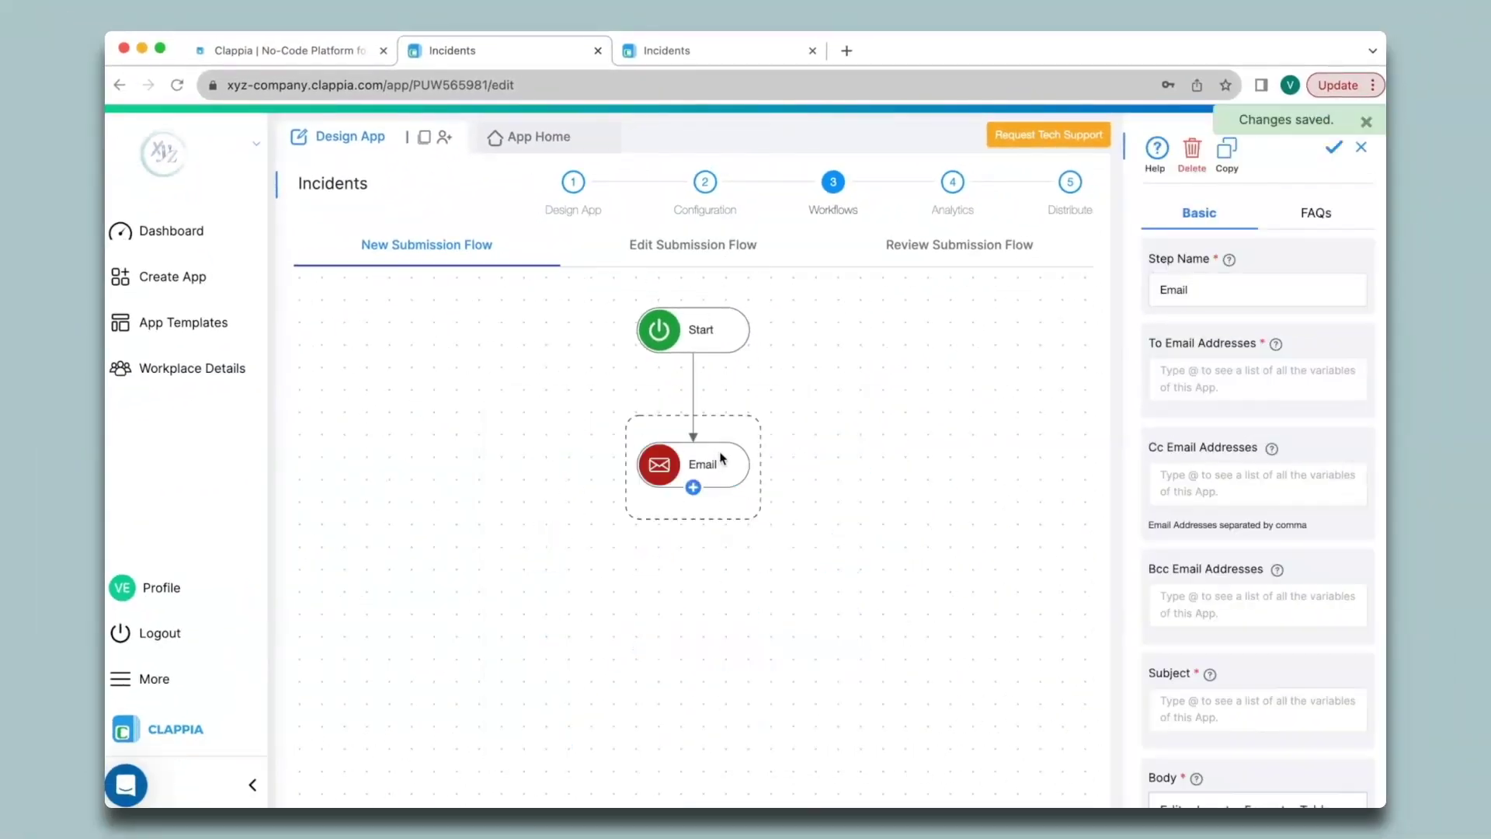
Step: Enter the recipient's e-mail, subject 'Incident Report', and a body saying the PDF is attached
{"action": "left_click", "coordinate": [1211, 379]}
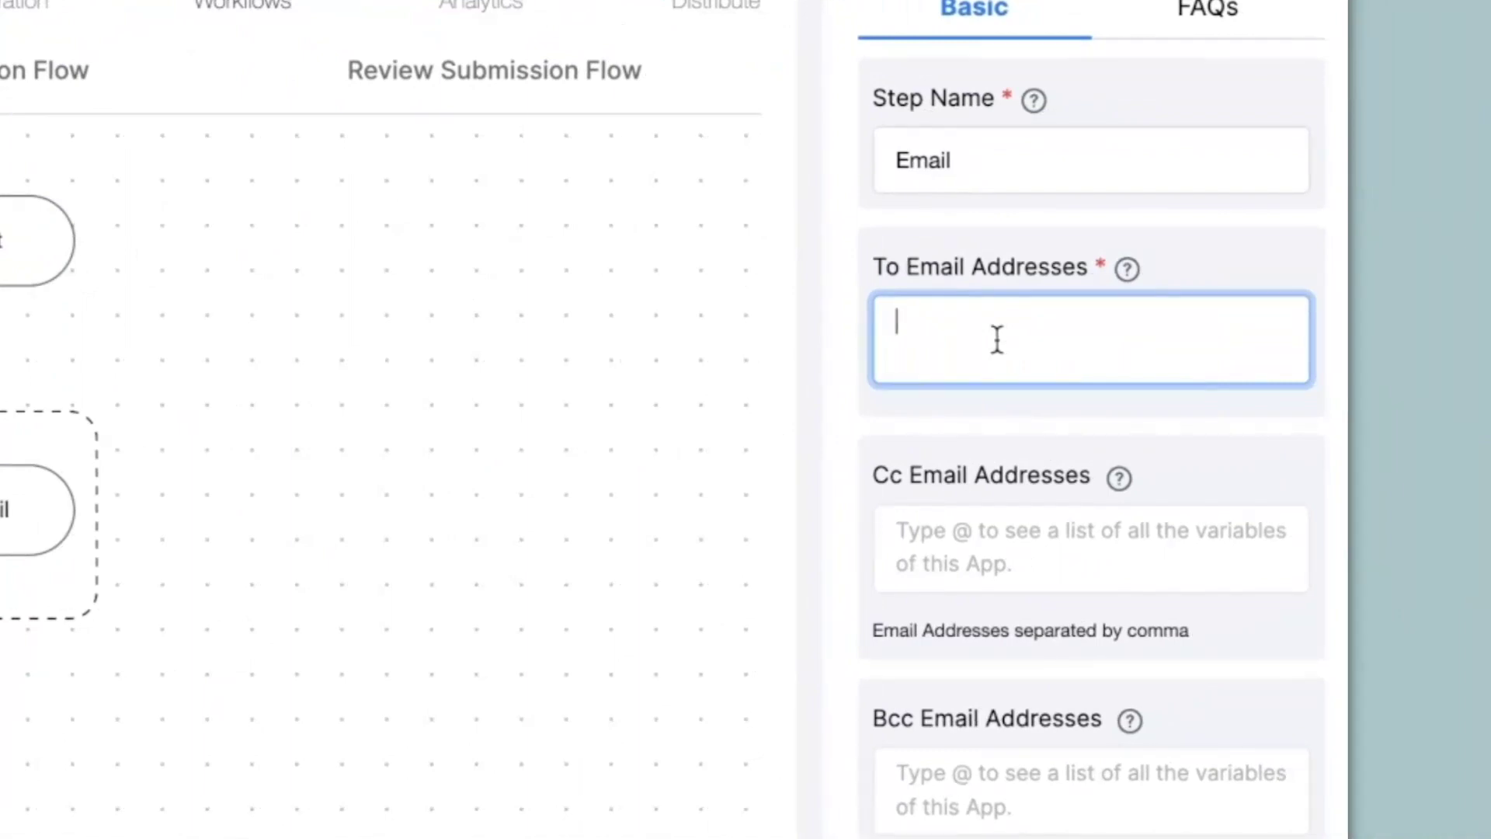
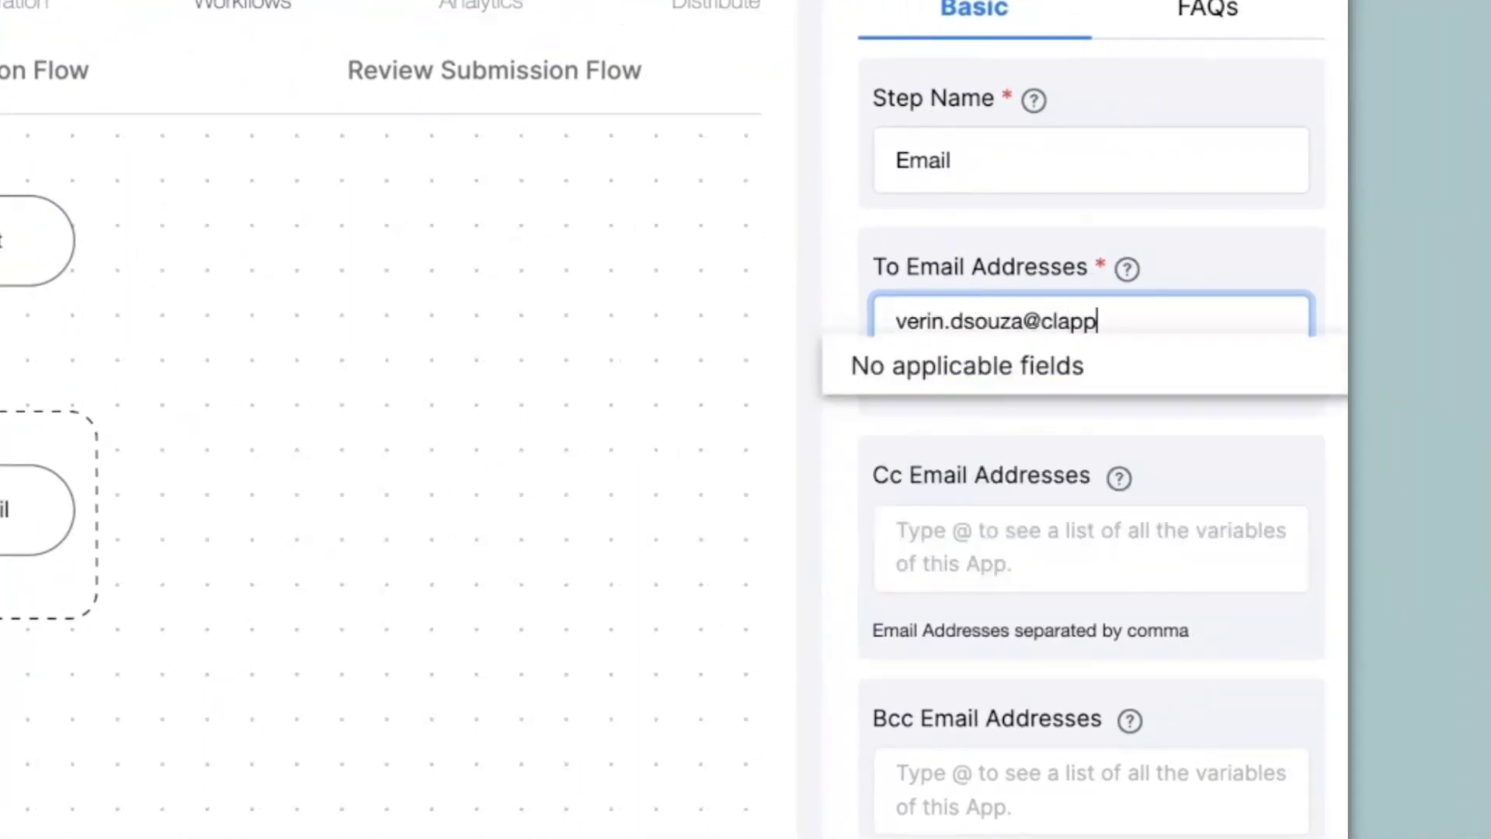
{"action": "scroll", "coordinate": [969, 351], "scroll_direction": "down", "scroll_amount": 6}
{"action": "scroll", "coordinate": [969, 353], "scroll_direction": "down", "scroll_amount": 3}
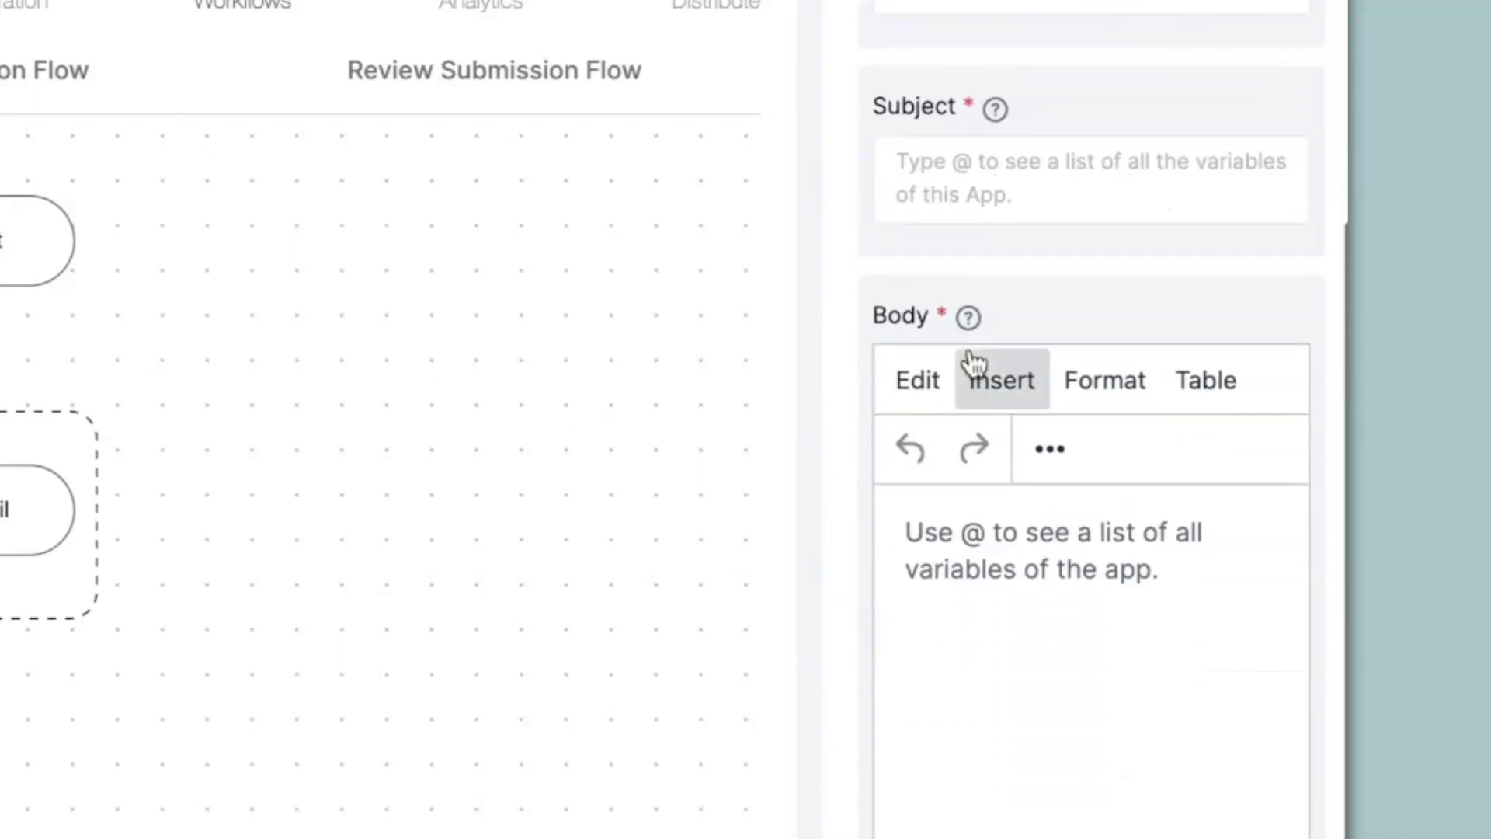
{"action": "left_click", "coordinate": [974, 177]}
{"action": "type", "text": "Incident Report"}
{"action": "key", "text": "Tab"}
{"action": "type", "text": "Hi,"}
{"action": "key", "text": "Return"}
{"action": "type", "text": "Pleas"}
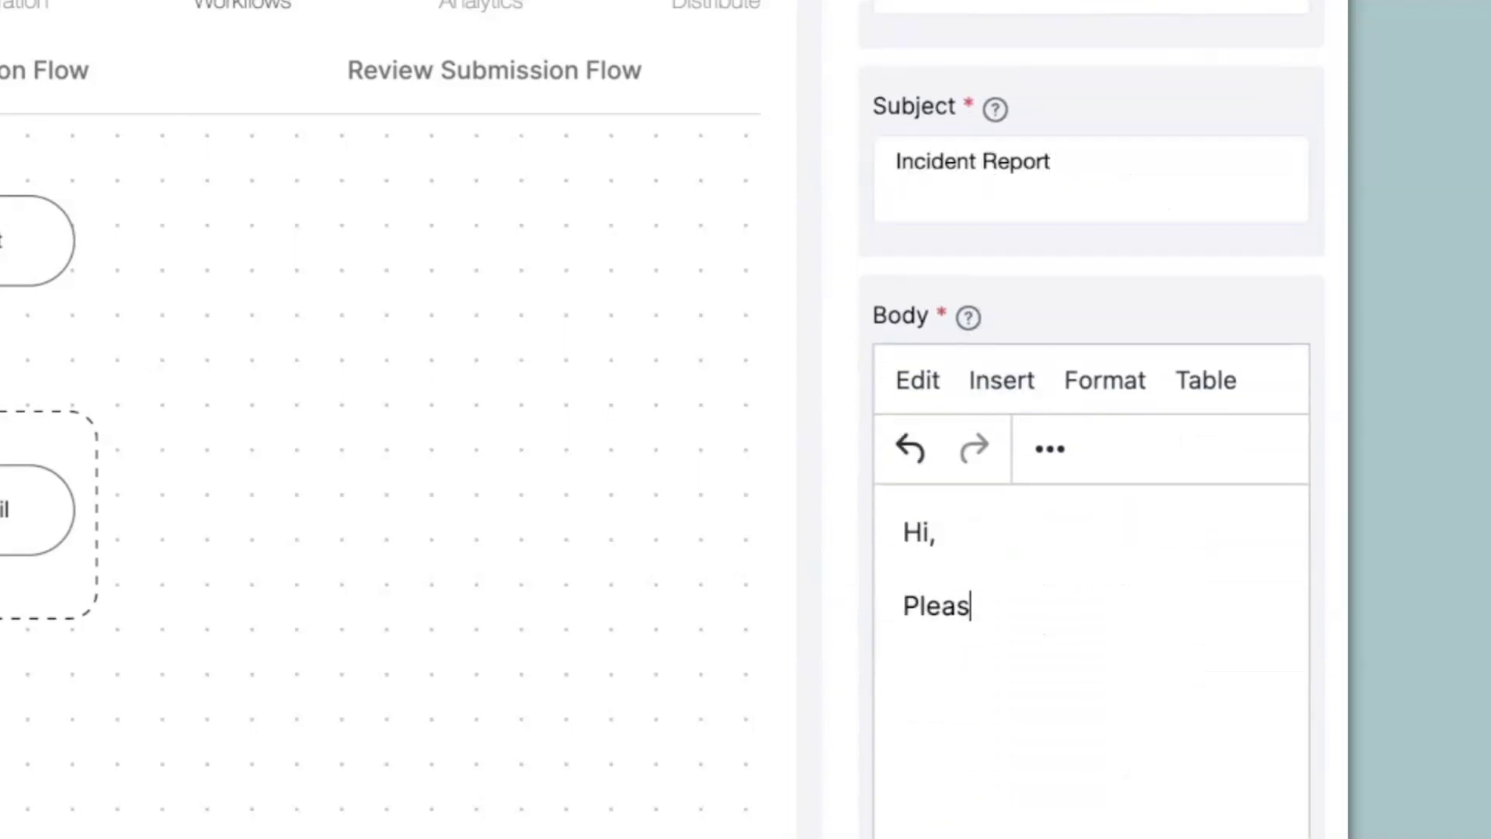
{"action": "type", "text": "e find the attached pdf for Incident reports."}
{"action": "key", "text": "Return"}
{"action": "key", "text": "Return"}
{"action": "key", "text": "Return"}
{"action": "type", "text": "Regards."}
Step: Attach the Incident Reports configured PDF to the email and save the step
{"action": "scroll", "coordinate": [1081, 619], "scroll_direction": "down", "scroll_amount": 5}
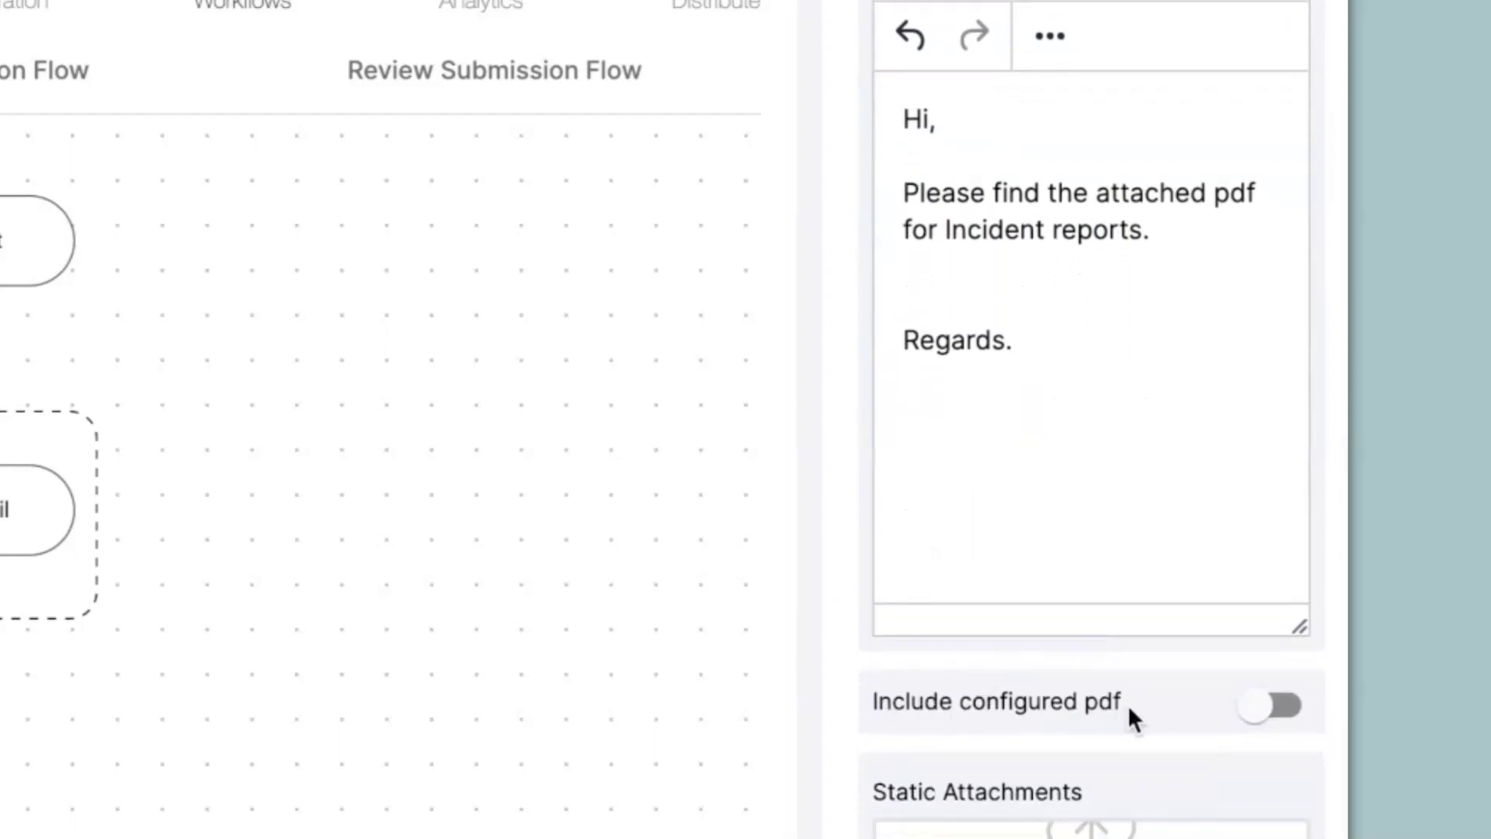
{"action": "left_click", "coordinate": [1274, 708]}
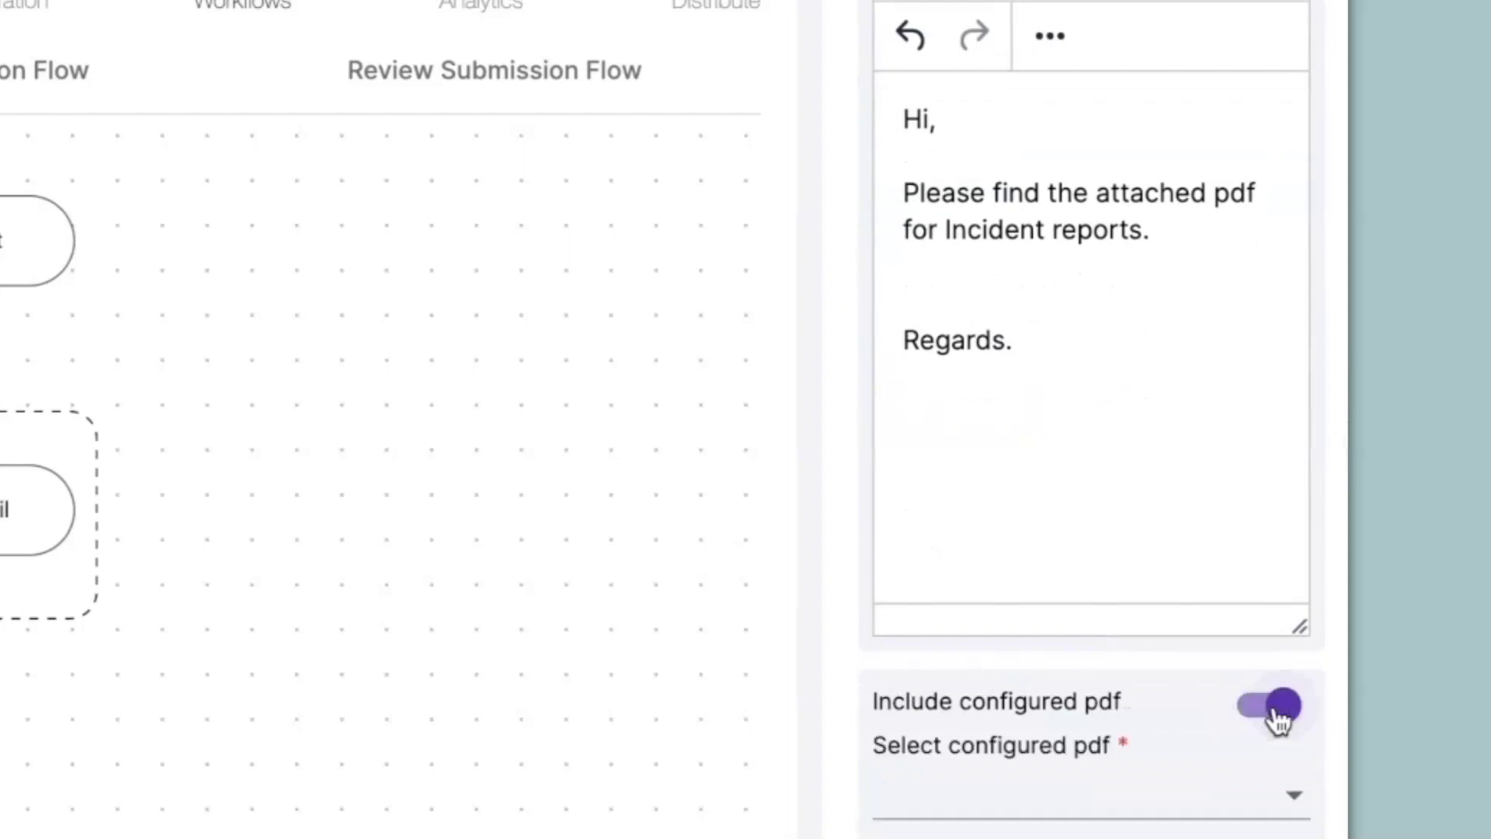
{"action": "left_click", "coordinate": [1129, 814]}
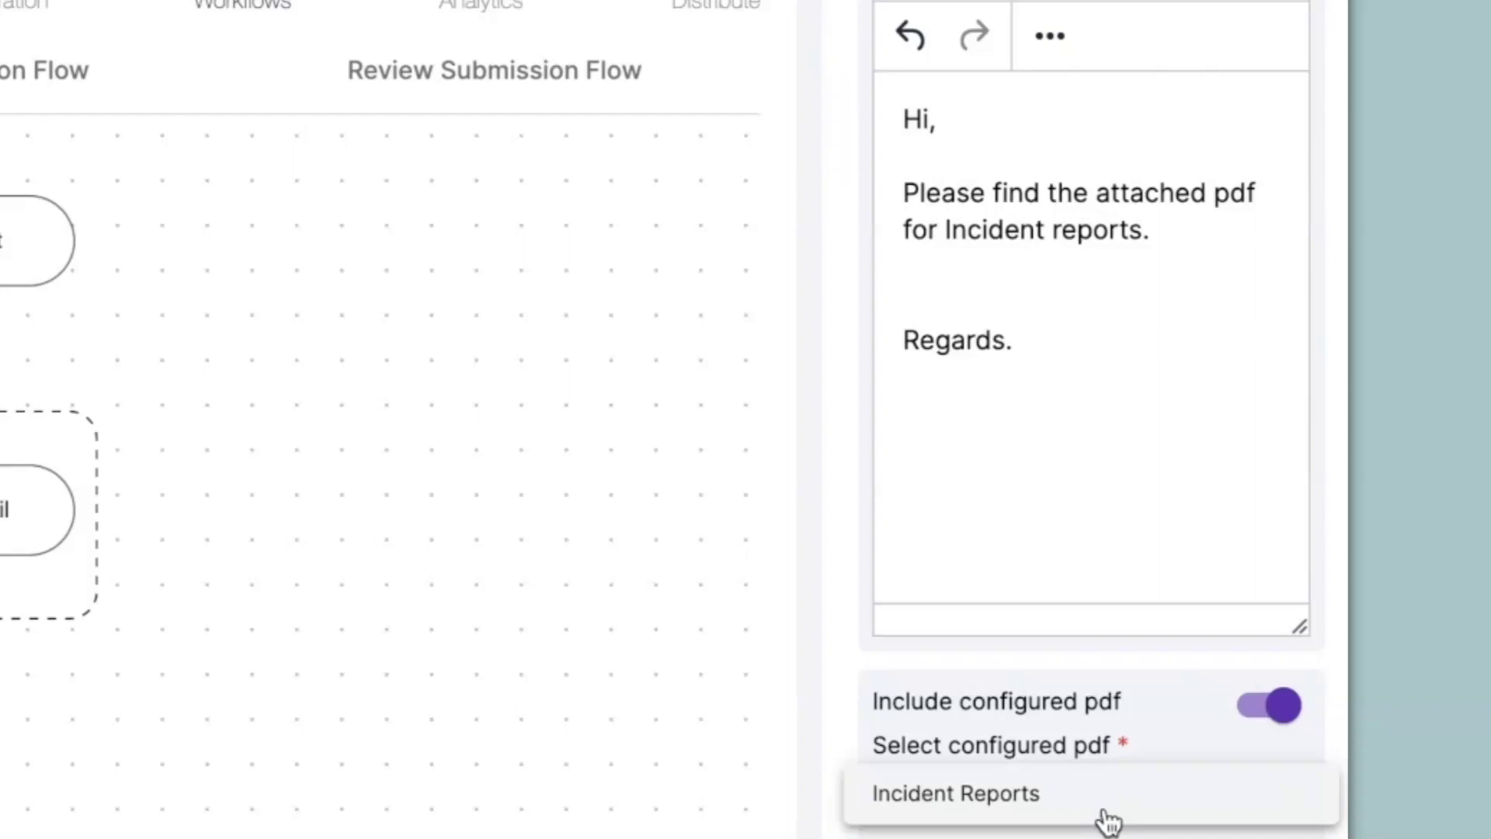
{"action": "left_click", "coordinate": [1075, 812]}
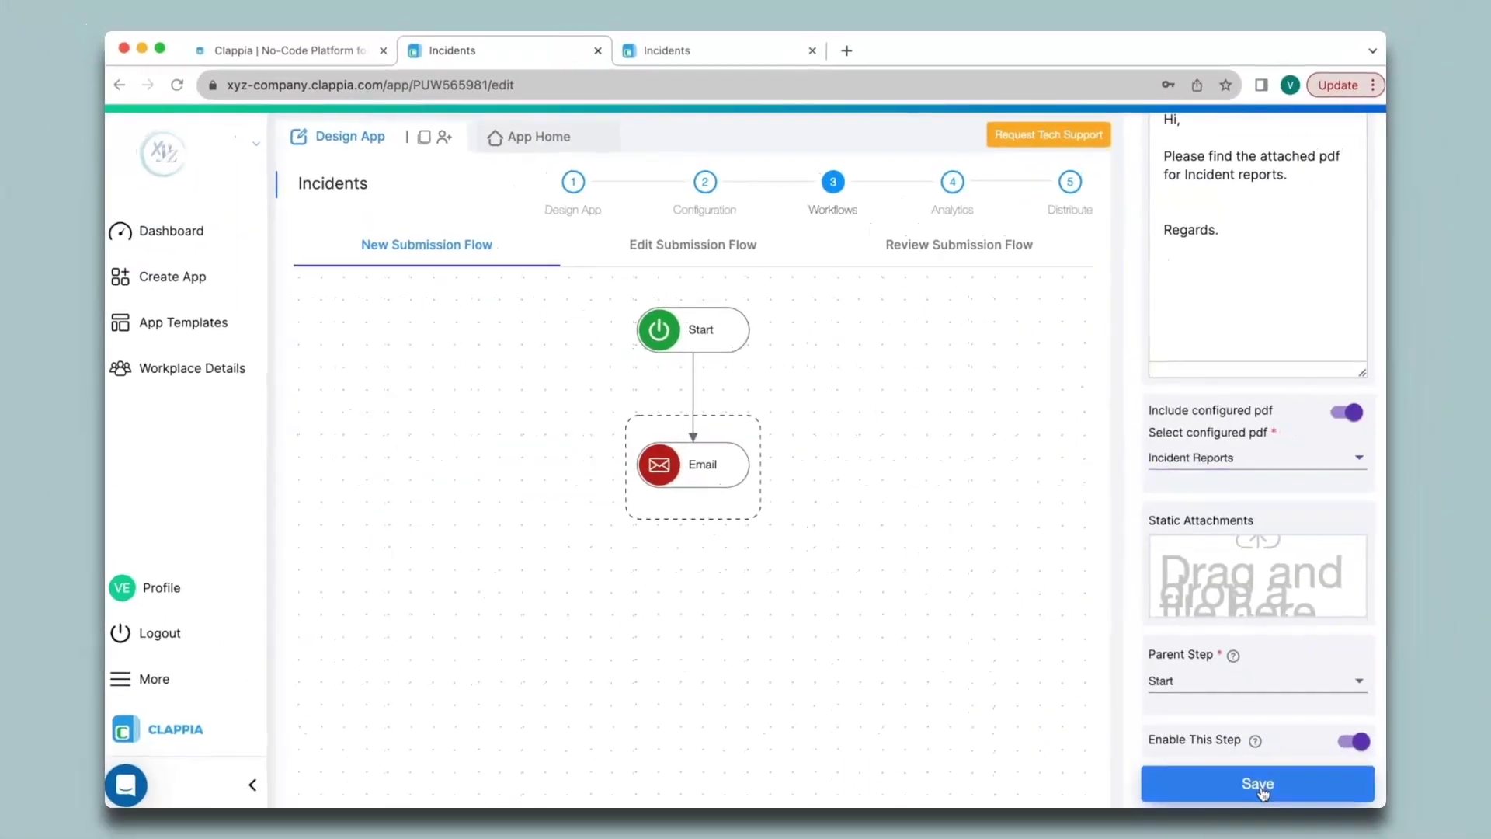
{"action": "left_click", "coordinate": [1260, 791]}
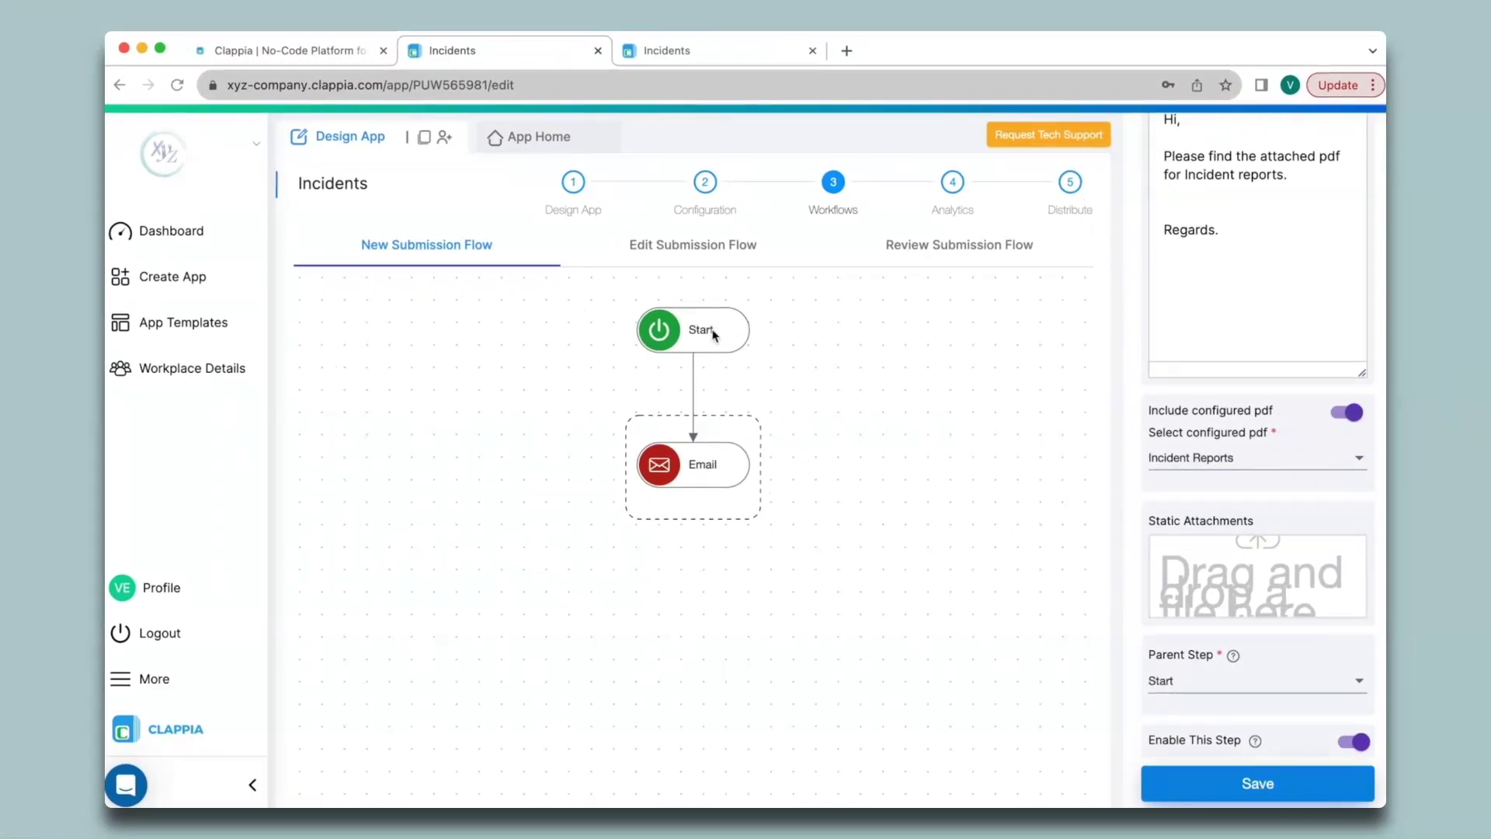
Step: Fill a new incident report with the current time, 'Incident Details..', type Others, and a signature
{"action": "left_click", "coordinate": [693, 388]}
{"action": "scroll", "coordinate": [1208, 451], "scroll_direction": "up", "scroll_amount": 10}
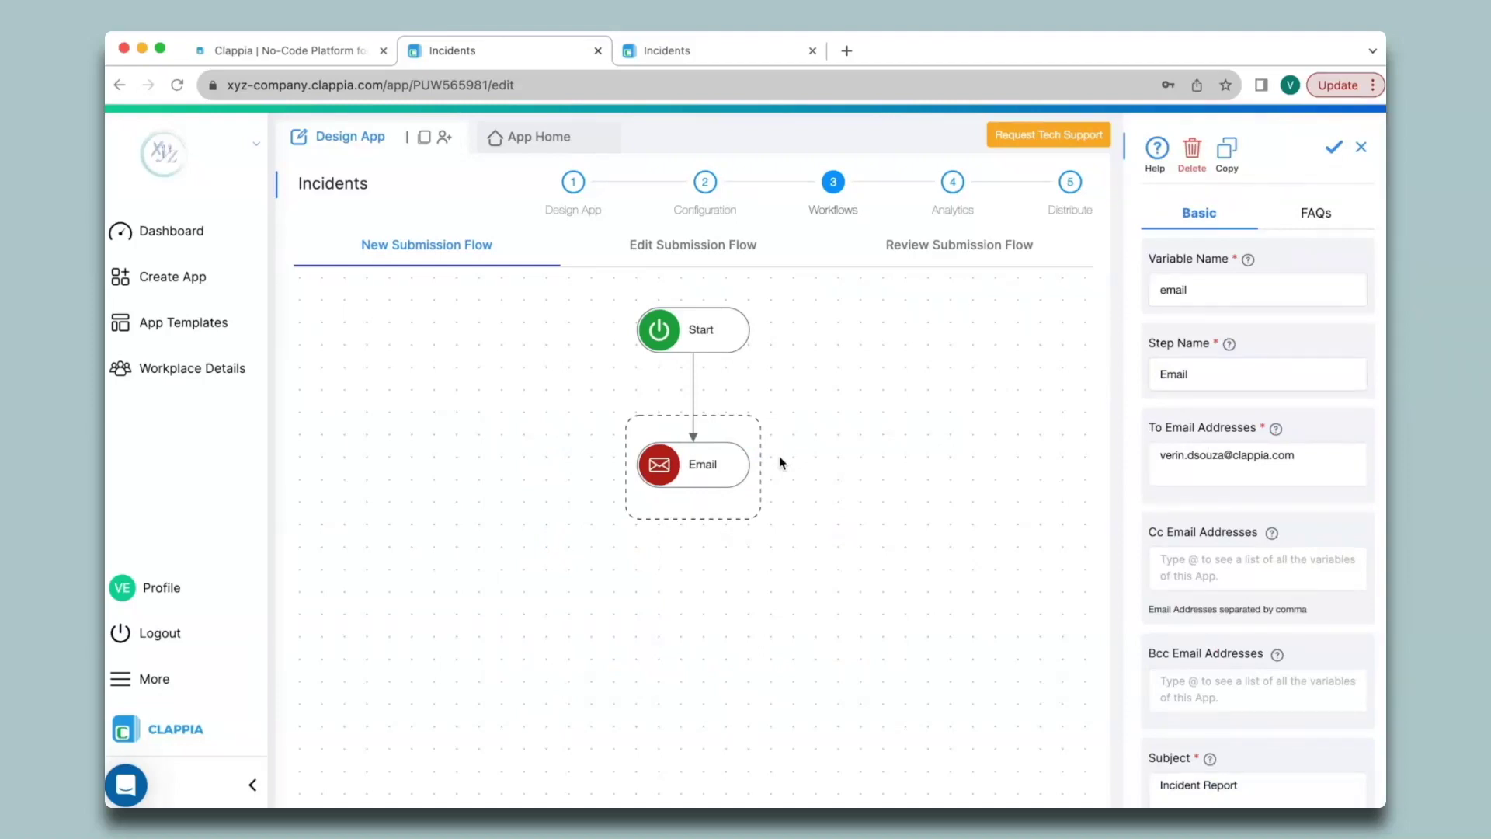
{"action": "left_click", "coordinate": [538, 137]}
{"action": "left_click", "coordinate": [1009, 406]}
{"action": "left_click", "coordinate": [556, 518]}
{"action": "type", "text": "Incident Details.."}
{"action": "left_click", "coordinate": [1084, 501]}
{"action": "left_click", "coordinate": [1083, 543]}
{"action": "mouse_move", "coordinate": [557, 589]}
{"action": "left_mouse_down"}
{"action": "mouse_move", "coordinate": [617, 702]}
{"action": "mouse_move", "coordinate": [705, 600]}
{"action": "left_mouse_up"}
Step: Submit the report, open the newest submission and preview its PDF printout
{"action": "left_click", "coordinate": [352, 785]}
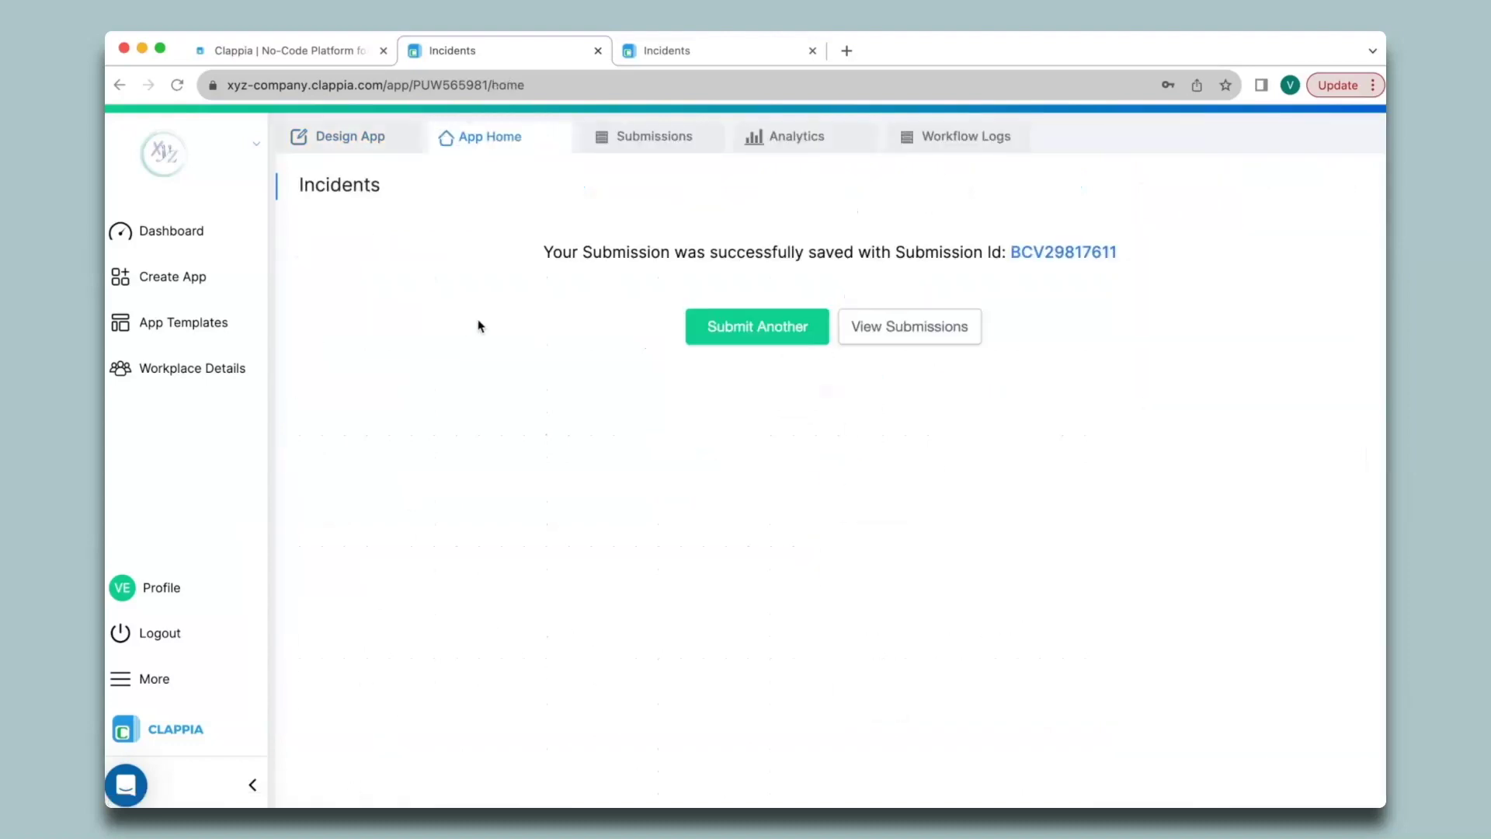
{"action": "left_click", "coordinate": [646, 138]}
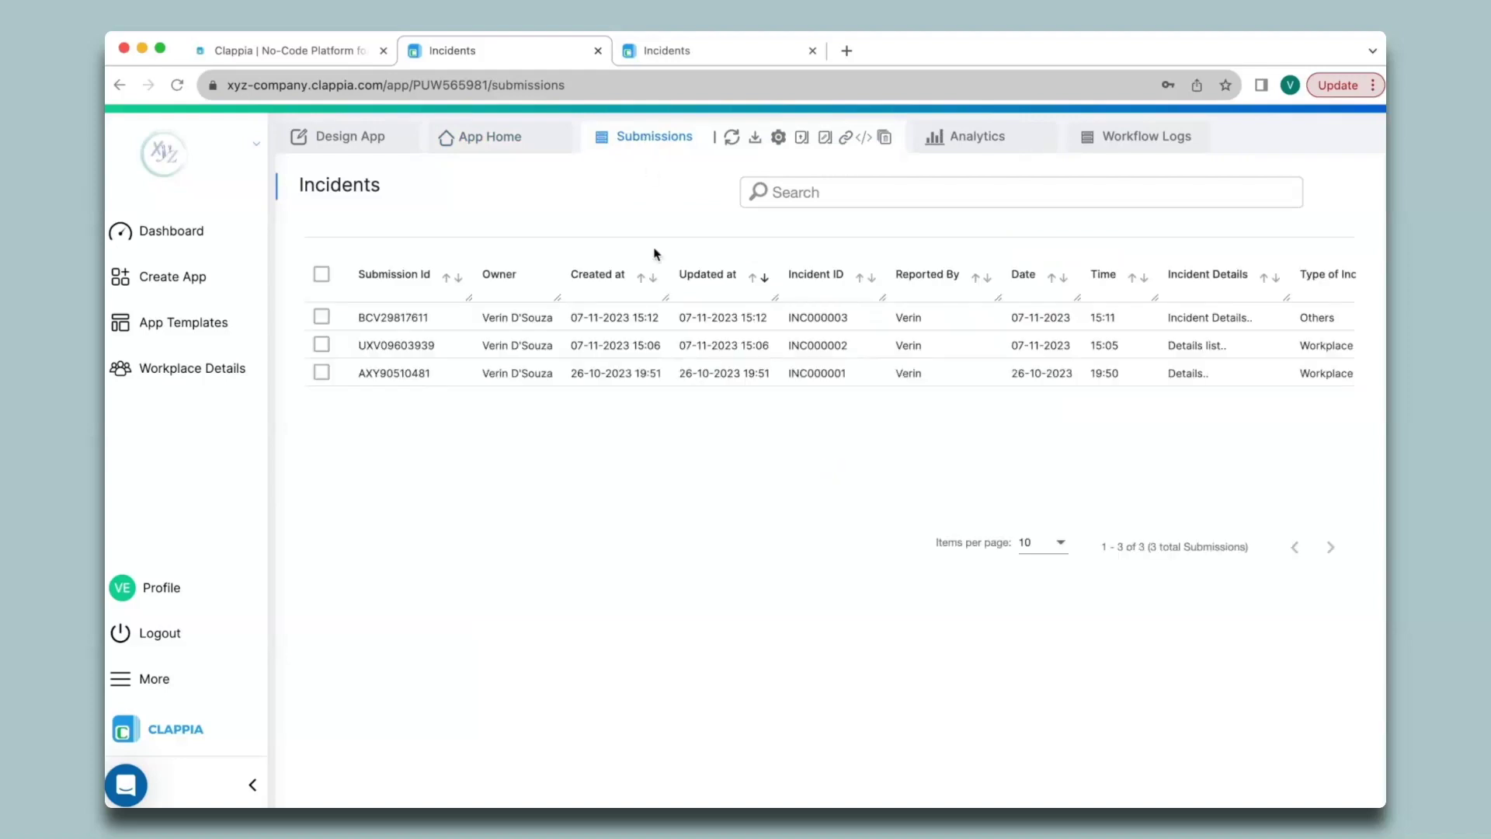
{"action": "left_click", "coordinate": [655, 324]}
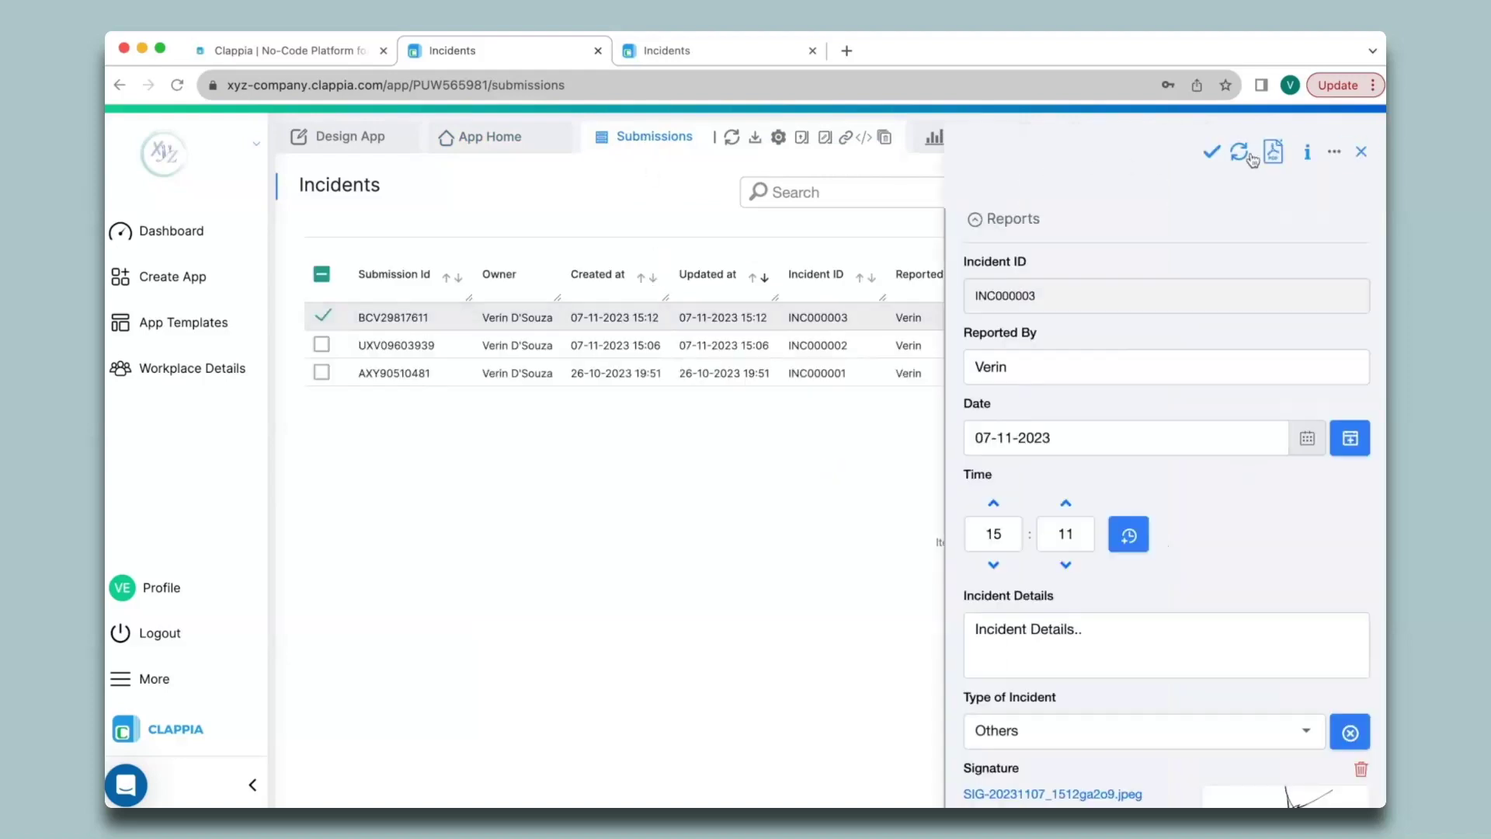
{"action": "left_click", "coordinate": [1281, 159]}
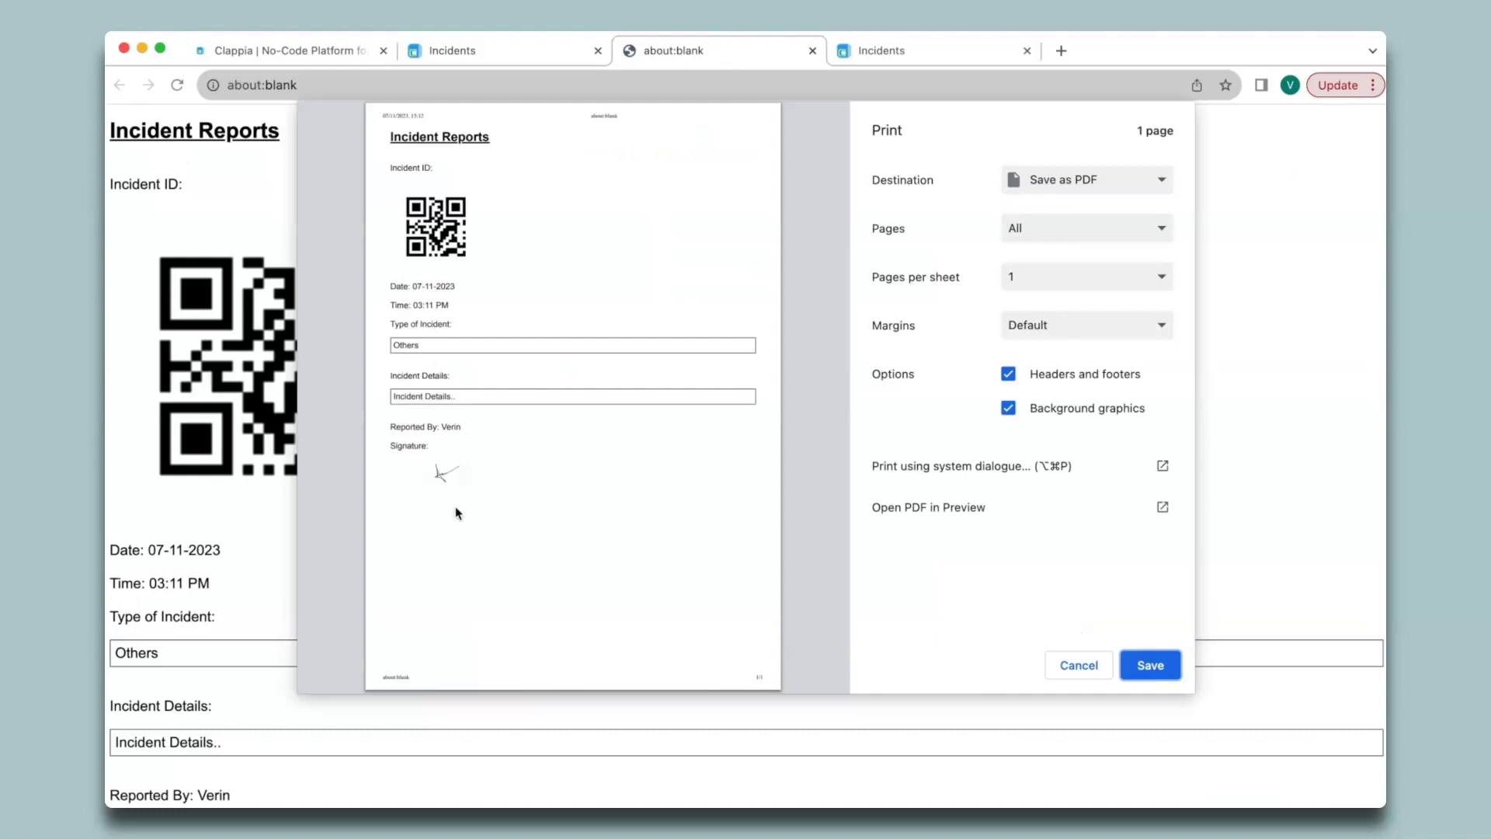
{"action": "left_click", "coordinate": [812, 51]}
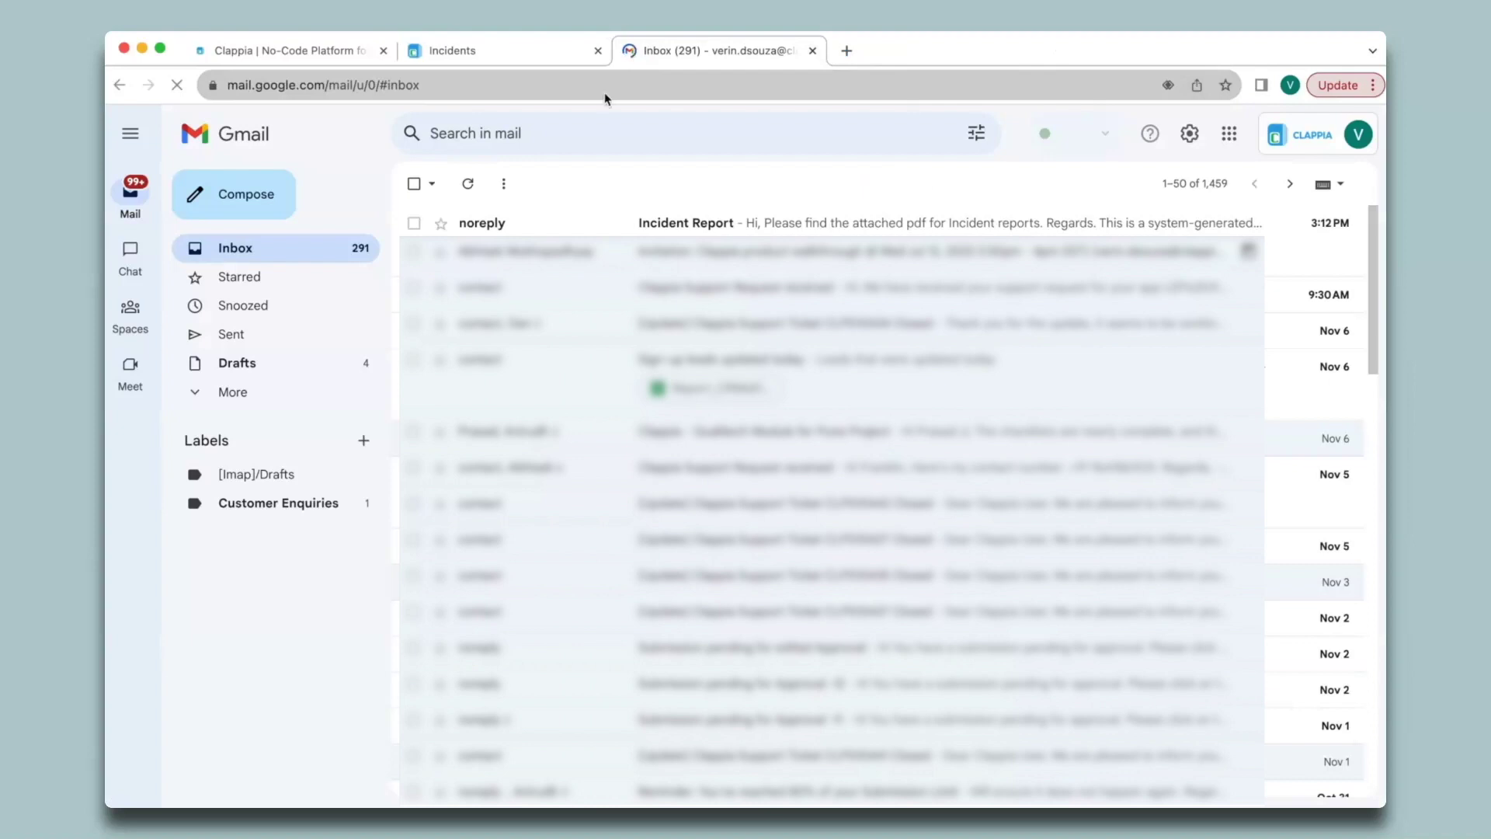
Step: Open the Incident Report email, scroll through its attached PDF, then close the Gmail tab
{"action": "left_click", "coordinate": [556, 231]}
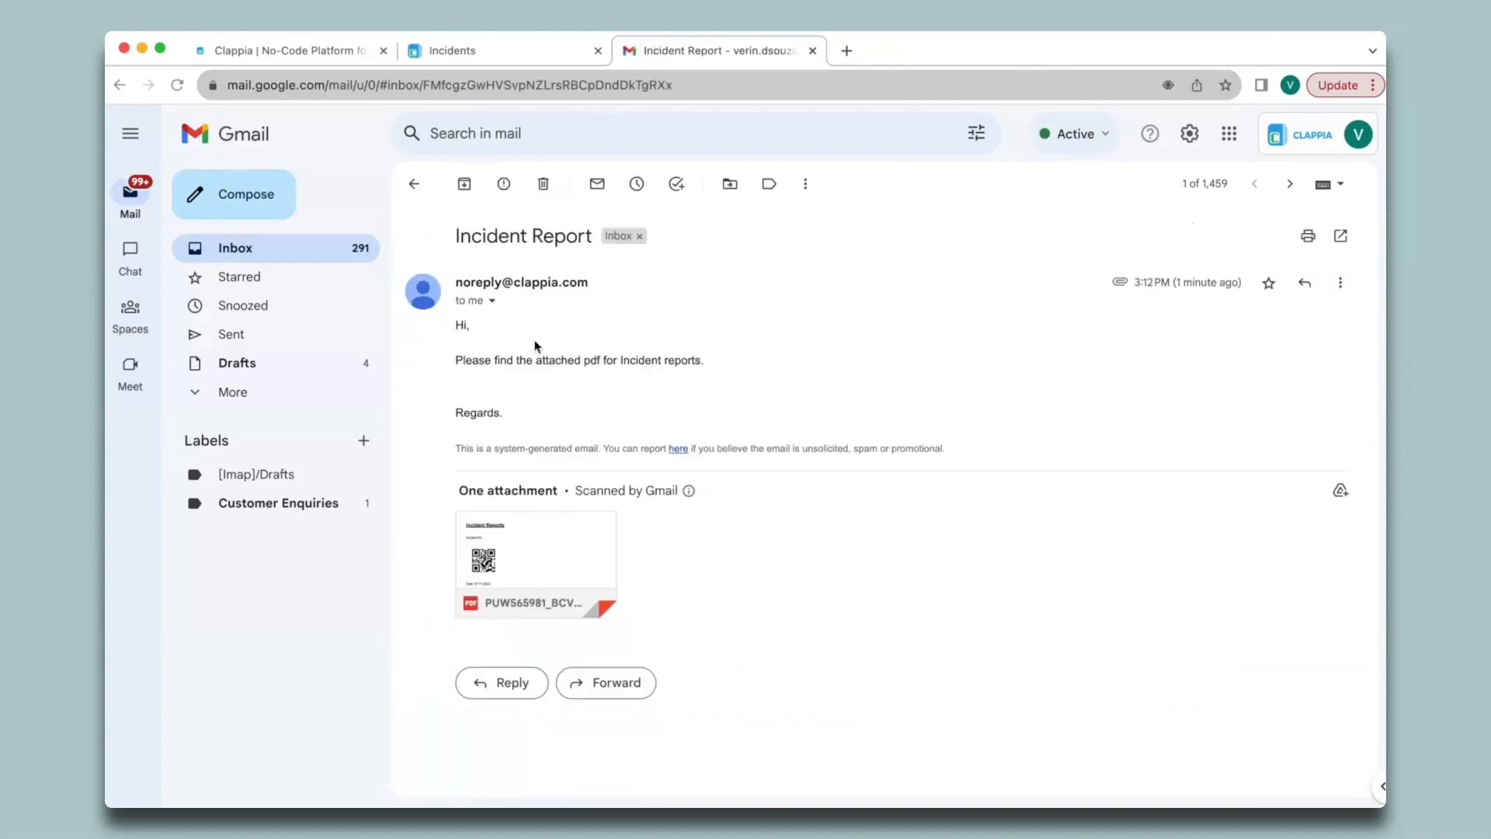
{"action": "left_click", "coordinate": [575, 559]}
{"action": "scroll", "coordinate": [578, 556], "scroll_direction": "down", "scroll_amount": 2}
{"action": "scroll", "coordinate": [578, 556], "scroll_direction": "down", "scroll_amount": 1}
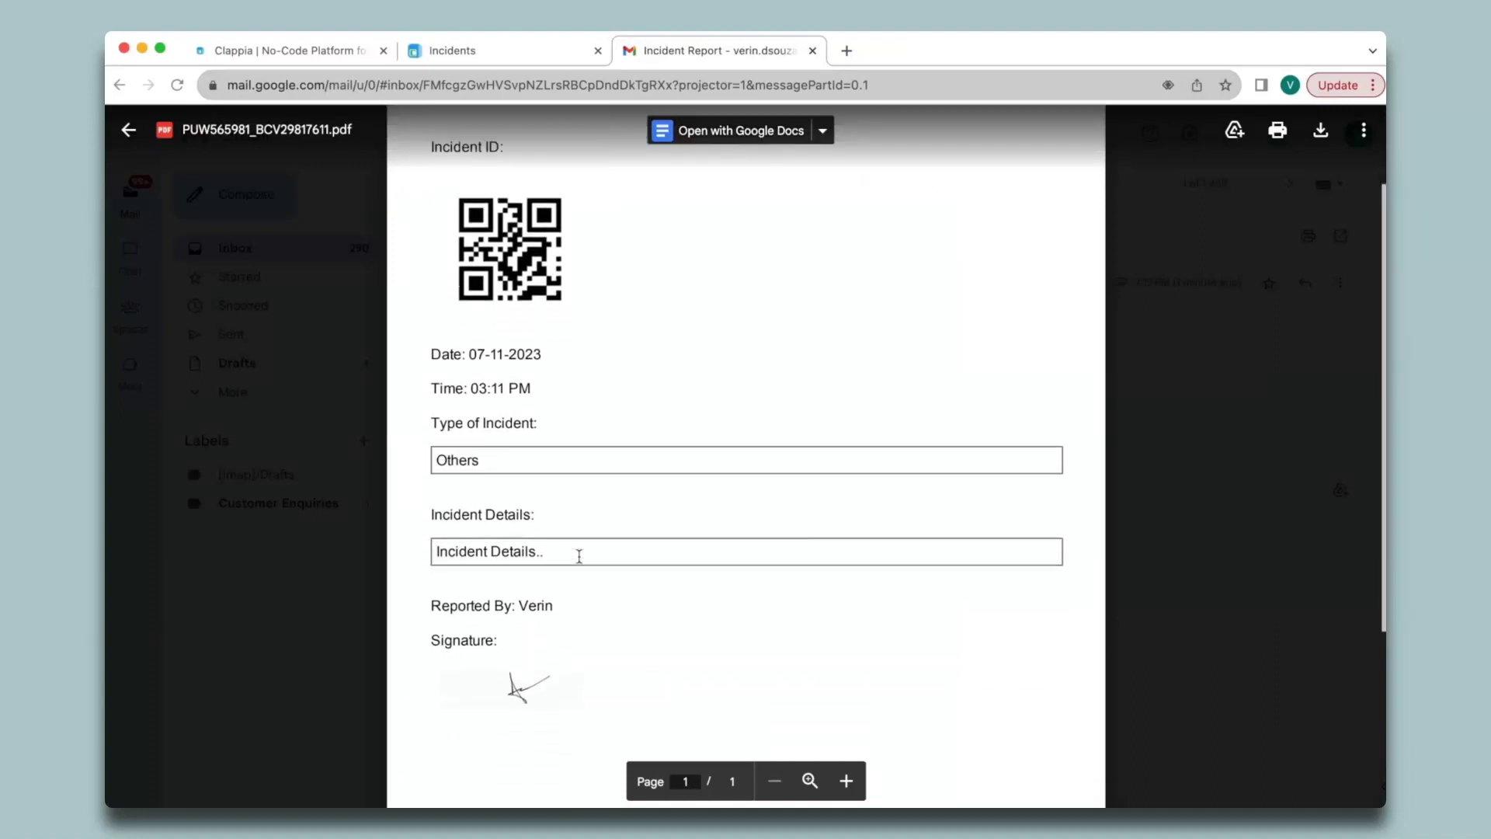
{"action": "scroll", "coordinate": [579, 556], "scroll_direction": "up", "scroll_amount": 3}
{"action": "key", "text": "Escape"}
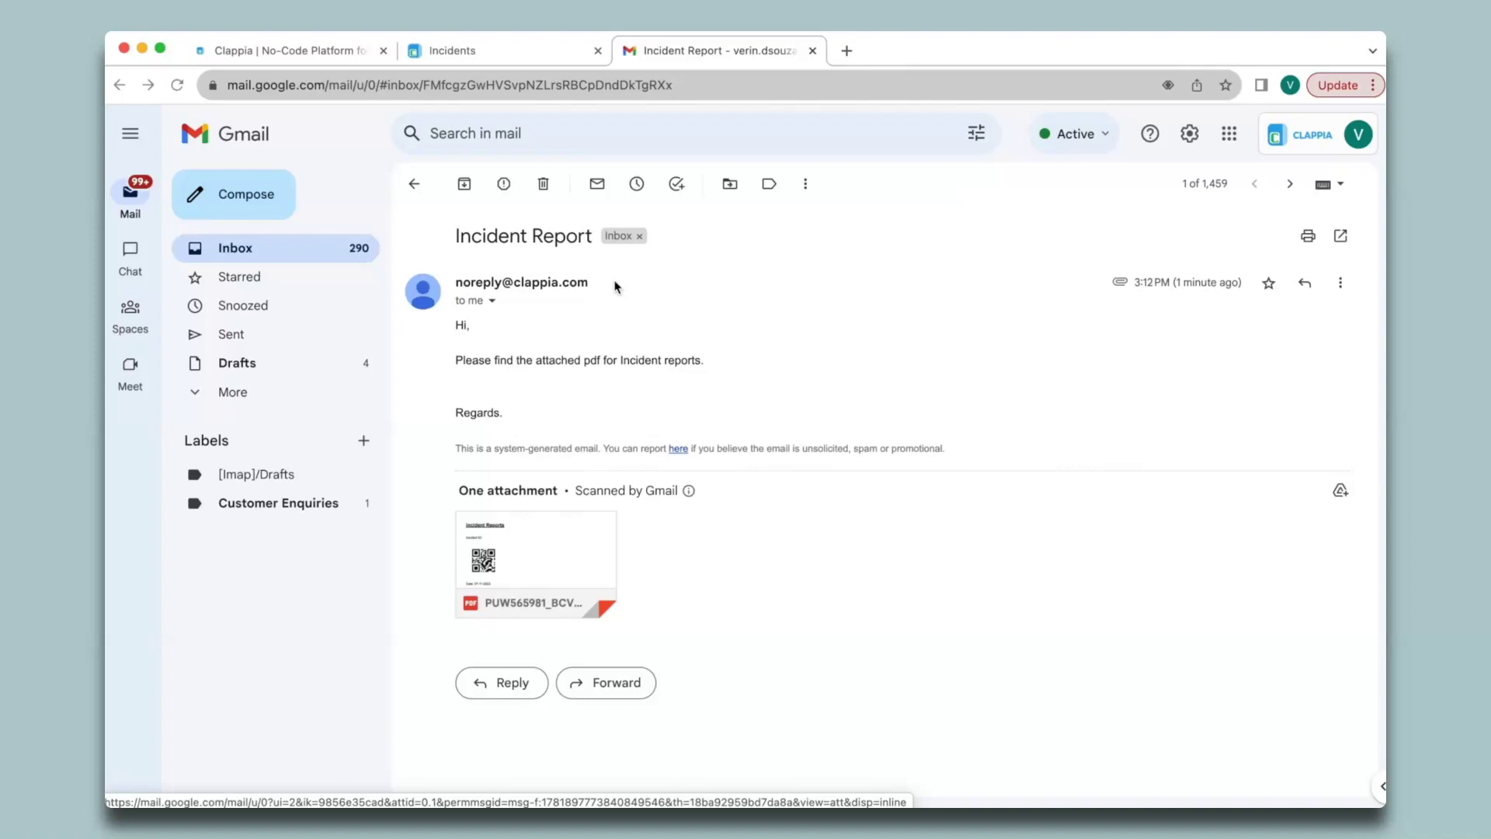
{"action": "left_click", "coordinate": [812, 51]}
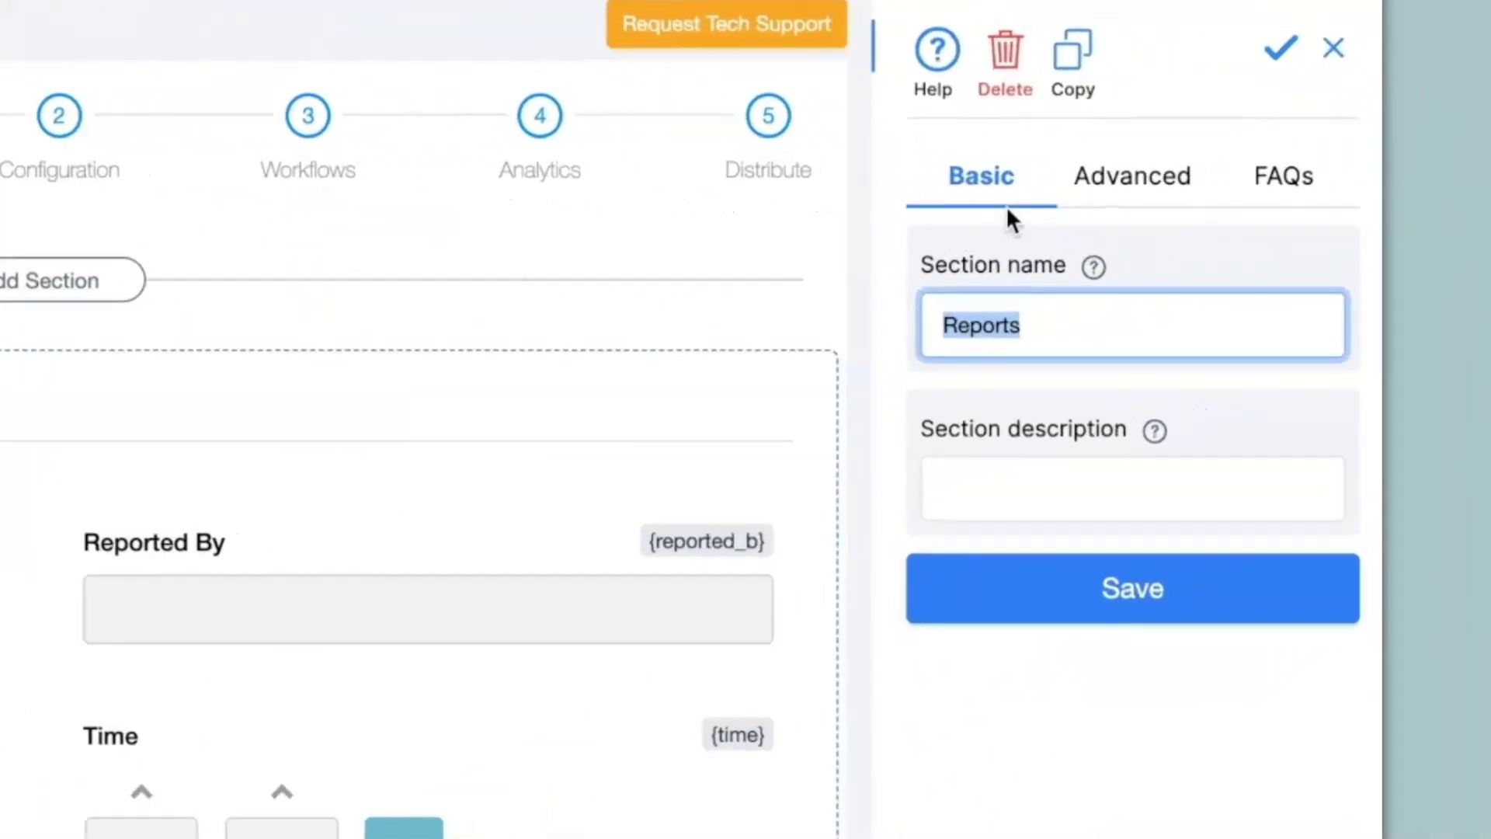
Step: Allow the Reports section to be copied, with a maximum of 5 copies
{"action": "left_click", "coordinate": [1190, 216]}
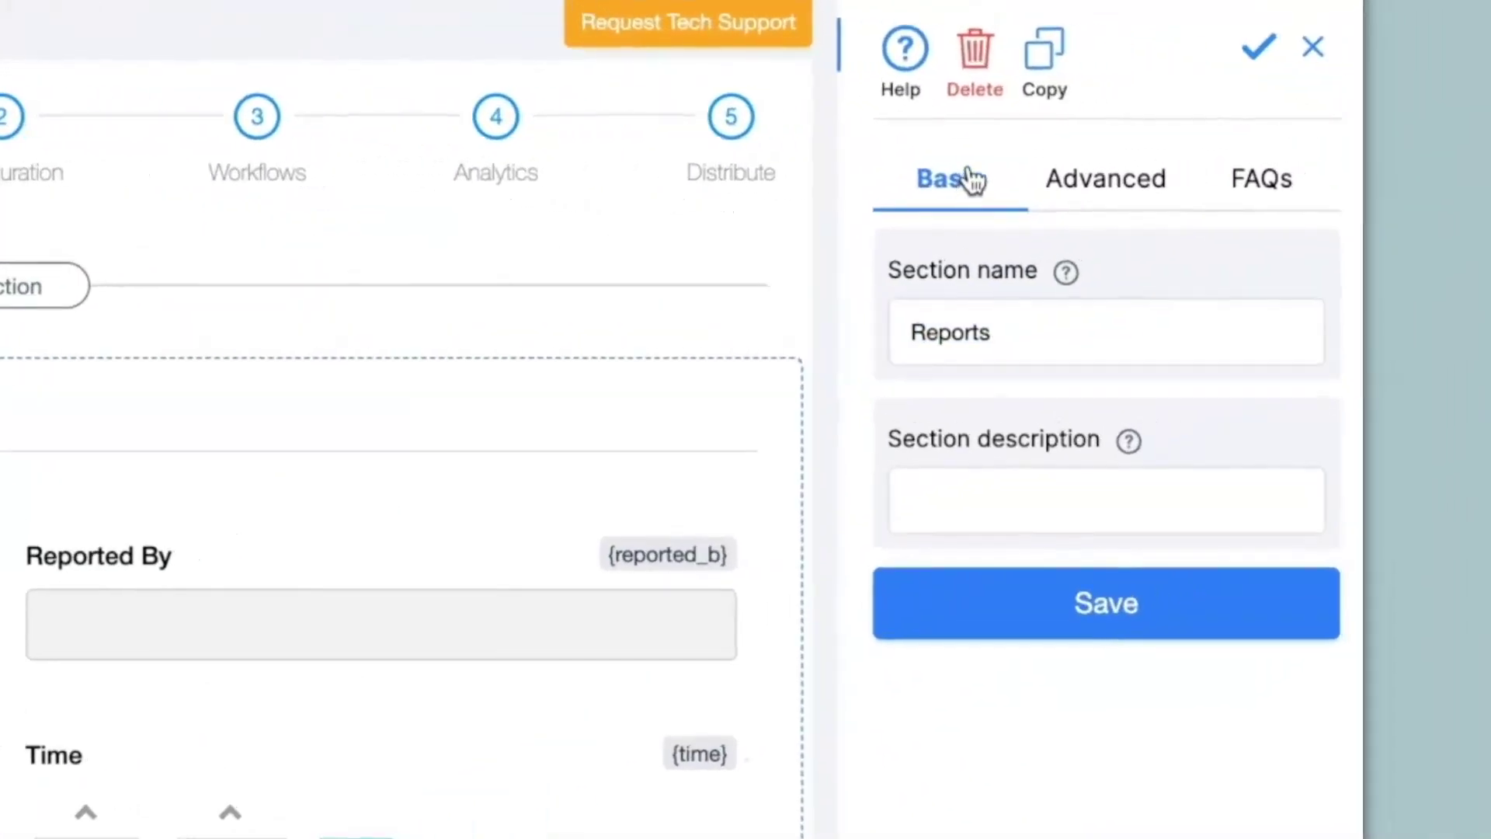
{"action": "left_click", "coordinate": [1115, 194]}
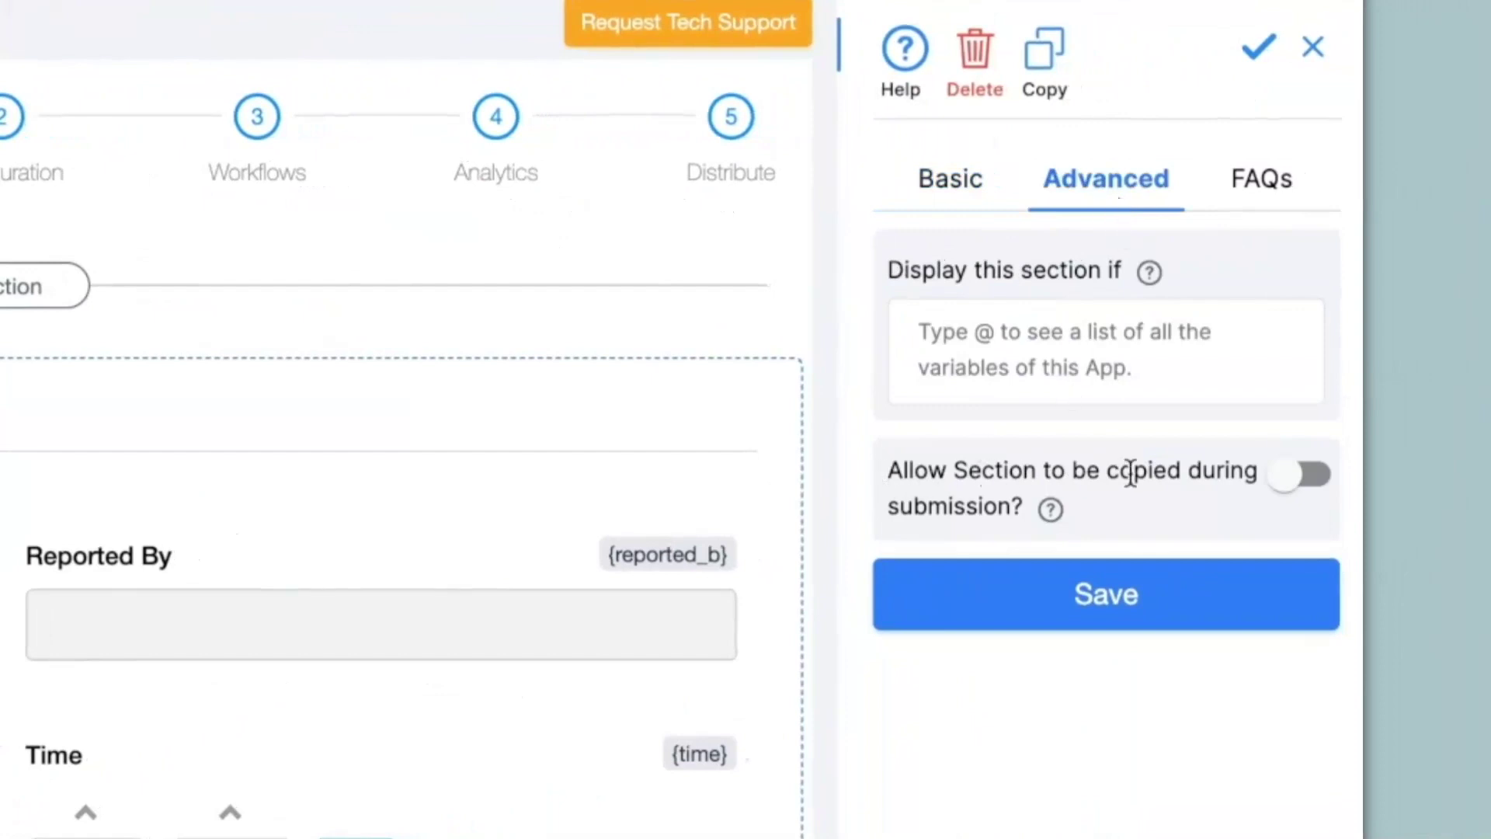
{"action": "left_click", "coordinate": [1302, 489]}
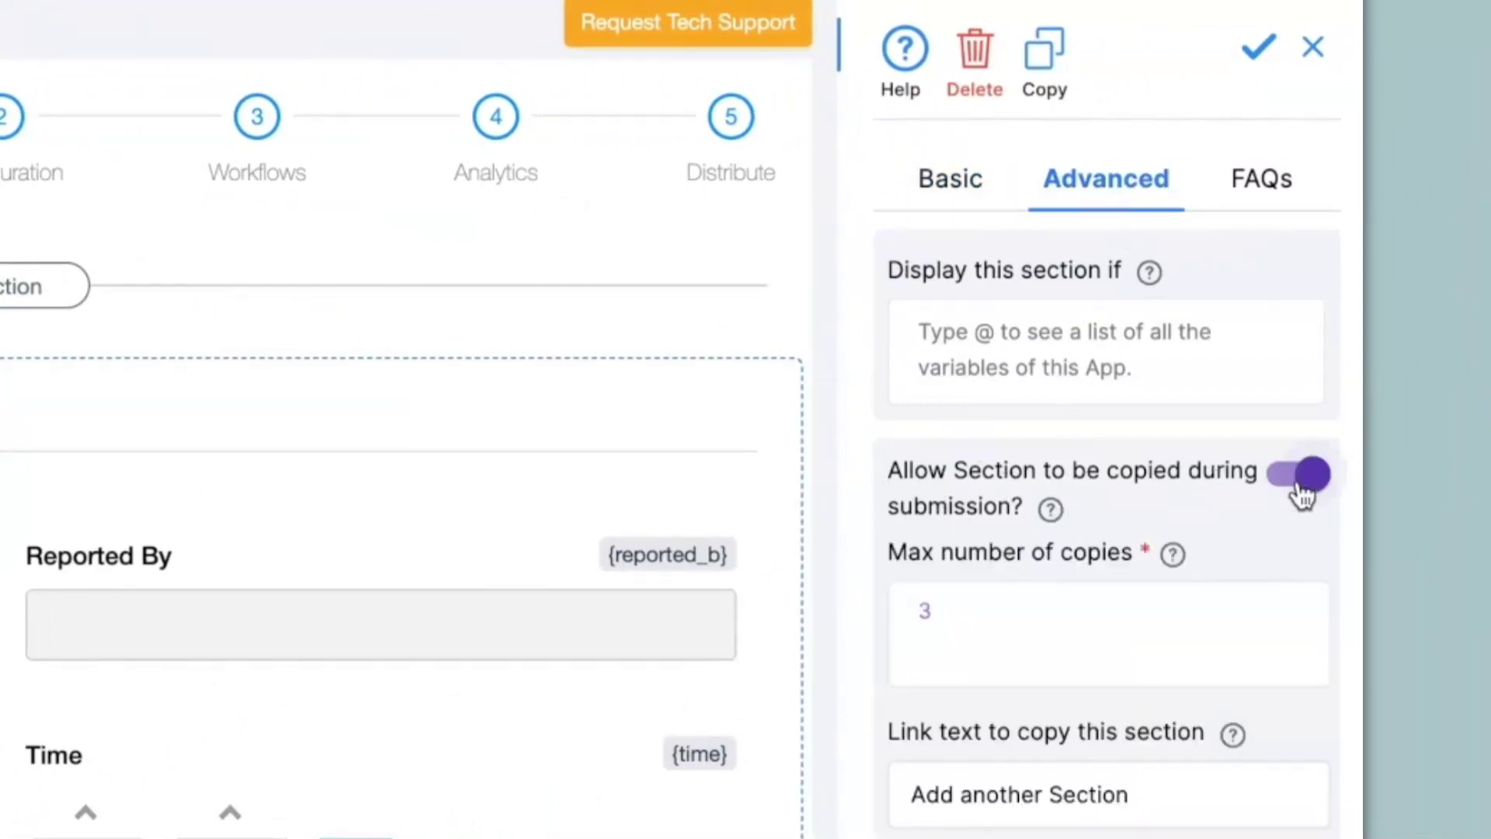
{"action": "left_click", "coordinate": [977, 624]}
{"action": "key", "text": "BackSpace"}
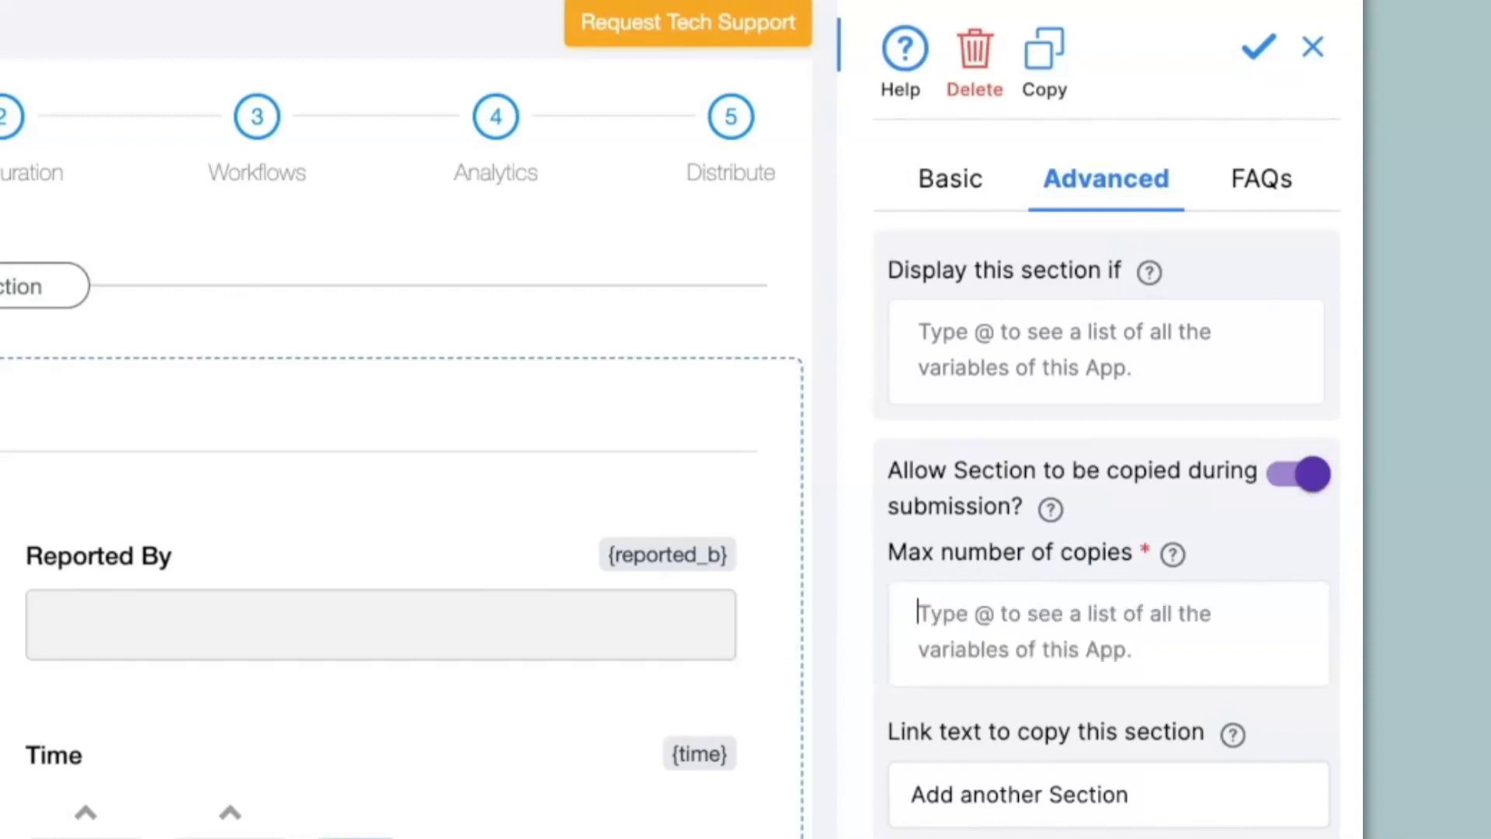
{"action": "type", "text": "5"}
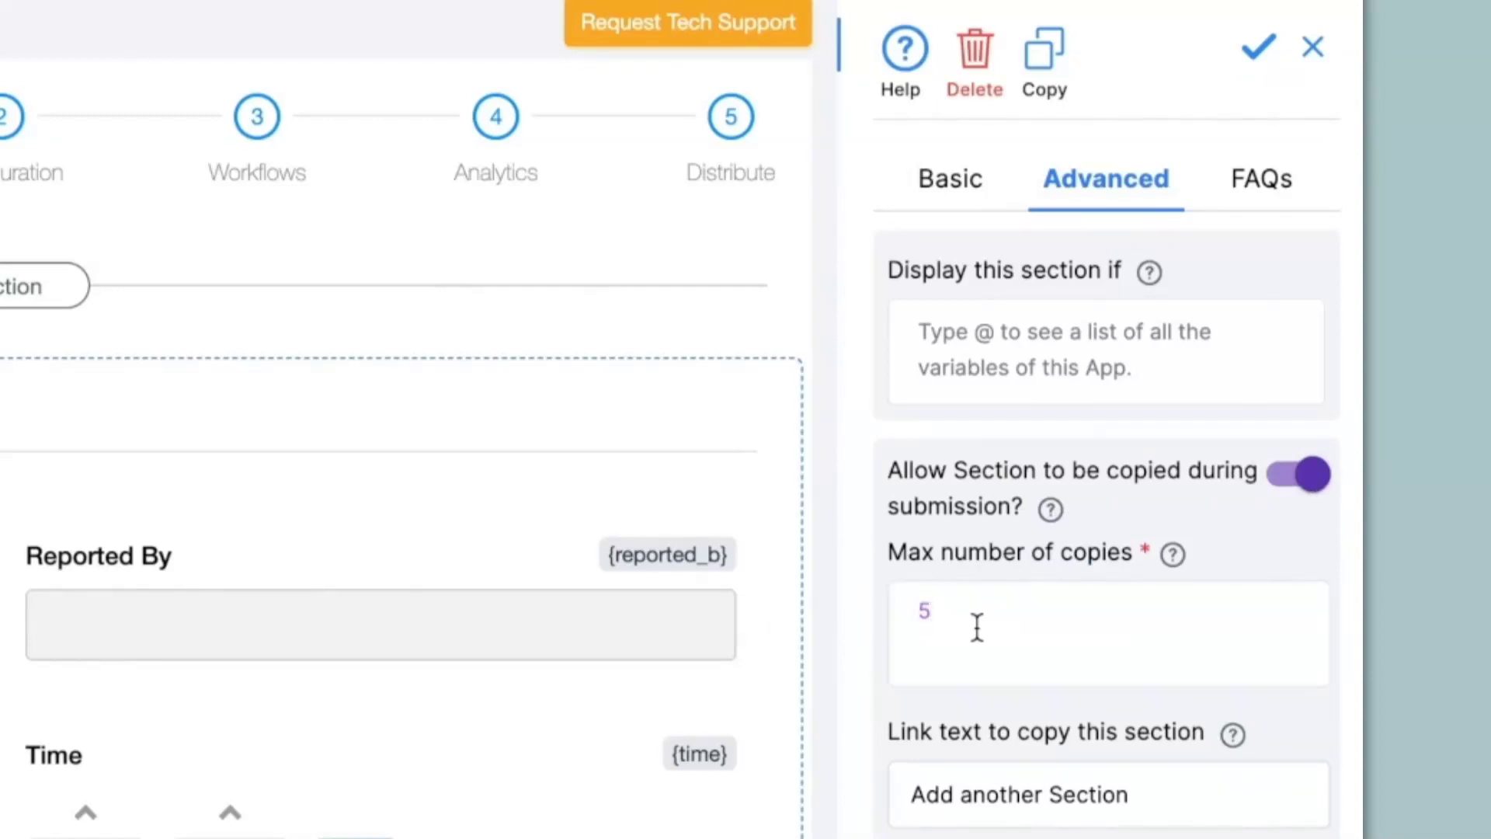
Step: Change the copy link text to 'Add another Report' and save the section
{"action": "double_click", "coordinate": [1156, 804]}
{"action": "type", "text": "Report"}
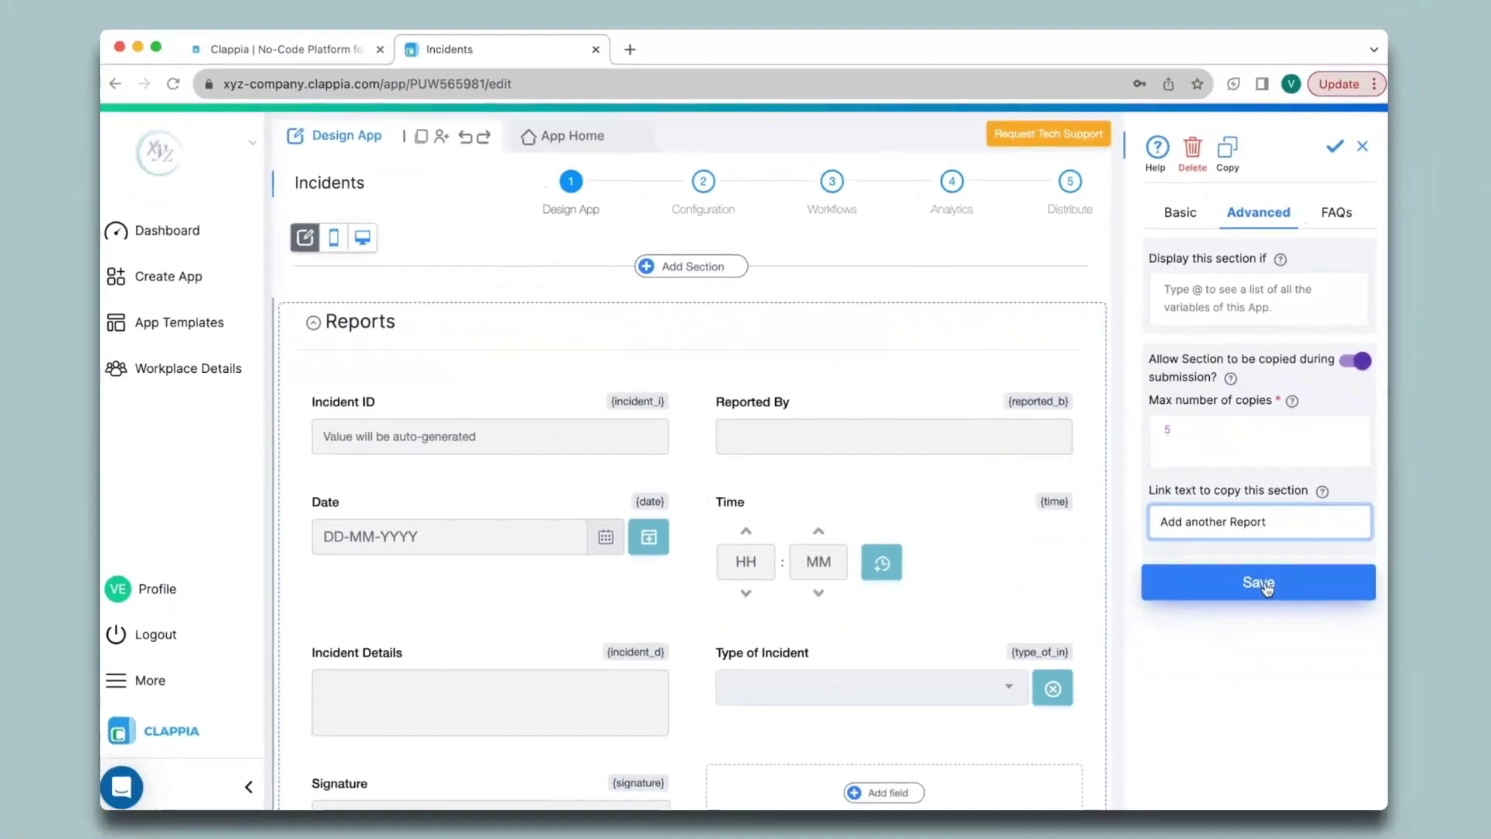
{"action": "left_click", "coordinate": [1258, 582]}
{"action": "left_click", "coordinate": [571, 147]}
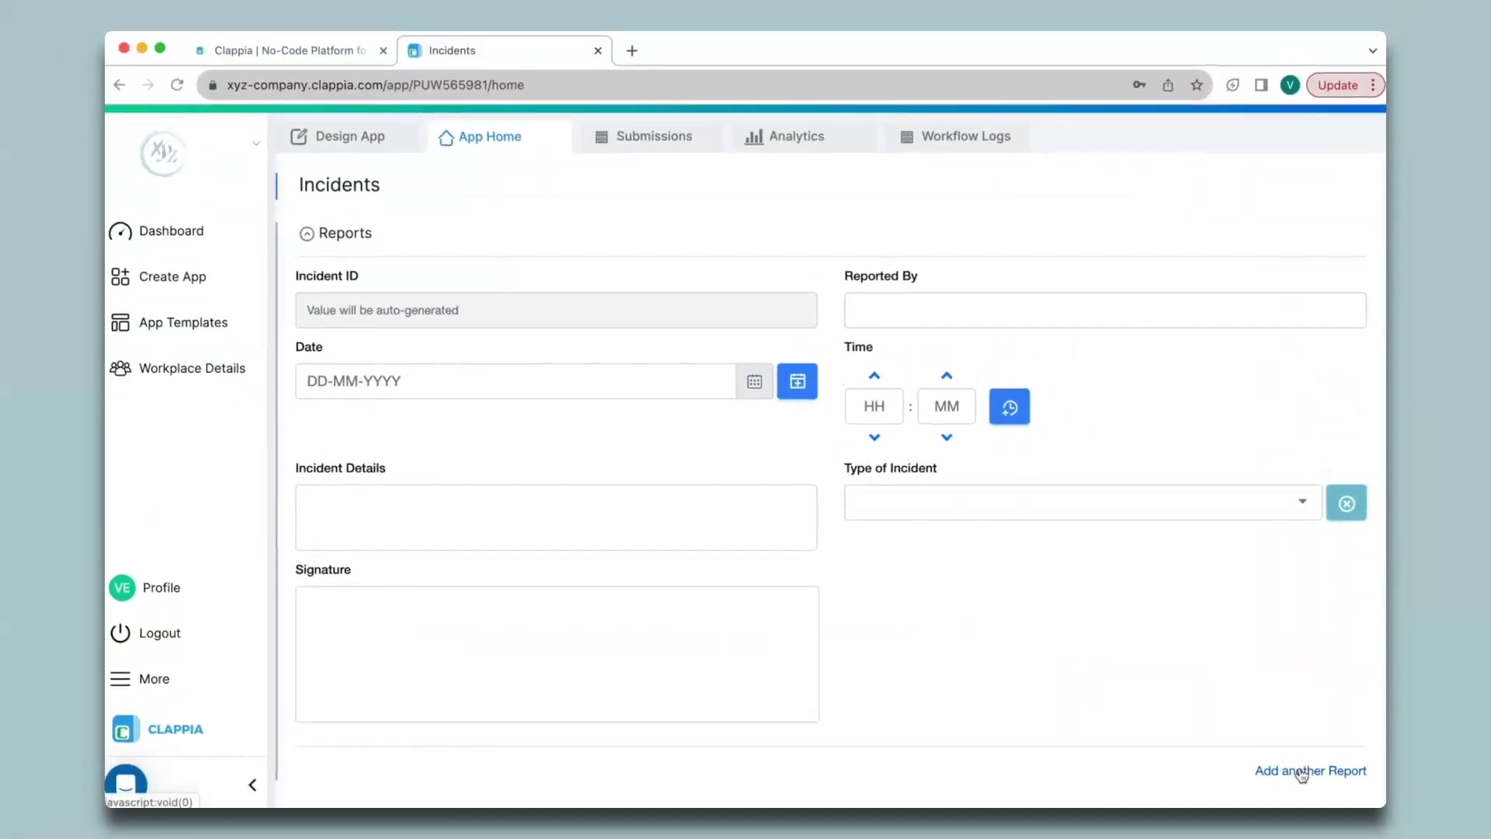
Step: Add a Reports - 2 section below Reports - 1 on App Home, then return to Design App
{"action": "left_click", "coordinate": [1301, 773]}
{"action": "scroll", "coordinate": [739, 651], "scroll_direction": "down", "scroll_amount": 8}
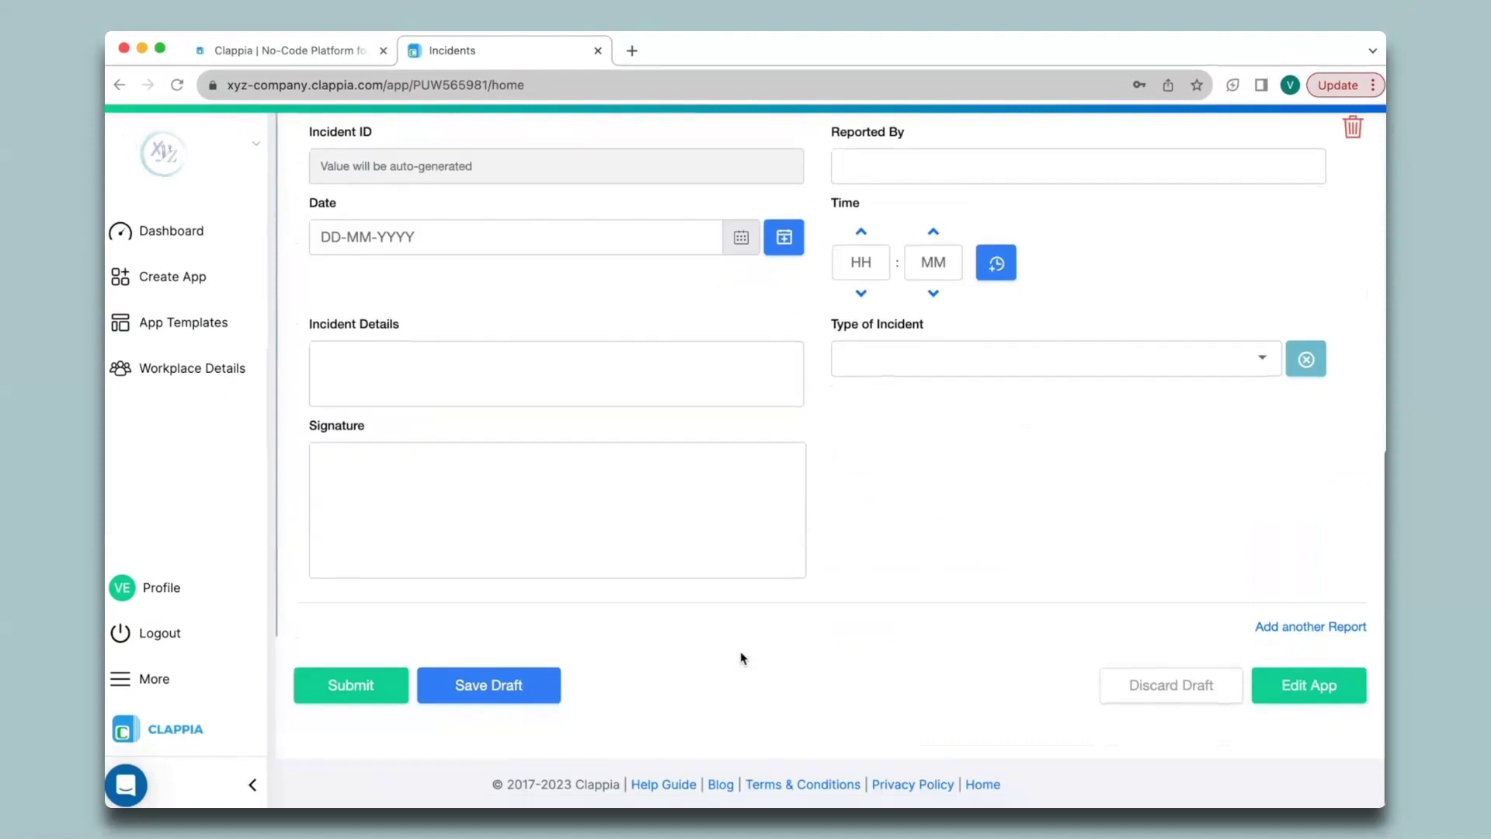
{"action": "scroll", "coordinate": [739, 650], "scroll_direction": "up", "scroll_amount": 2}
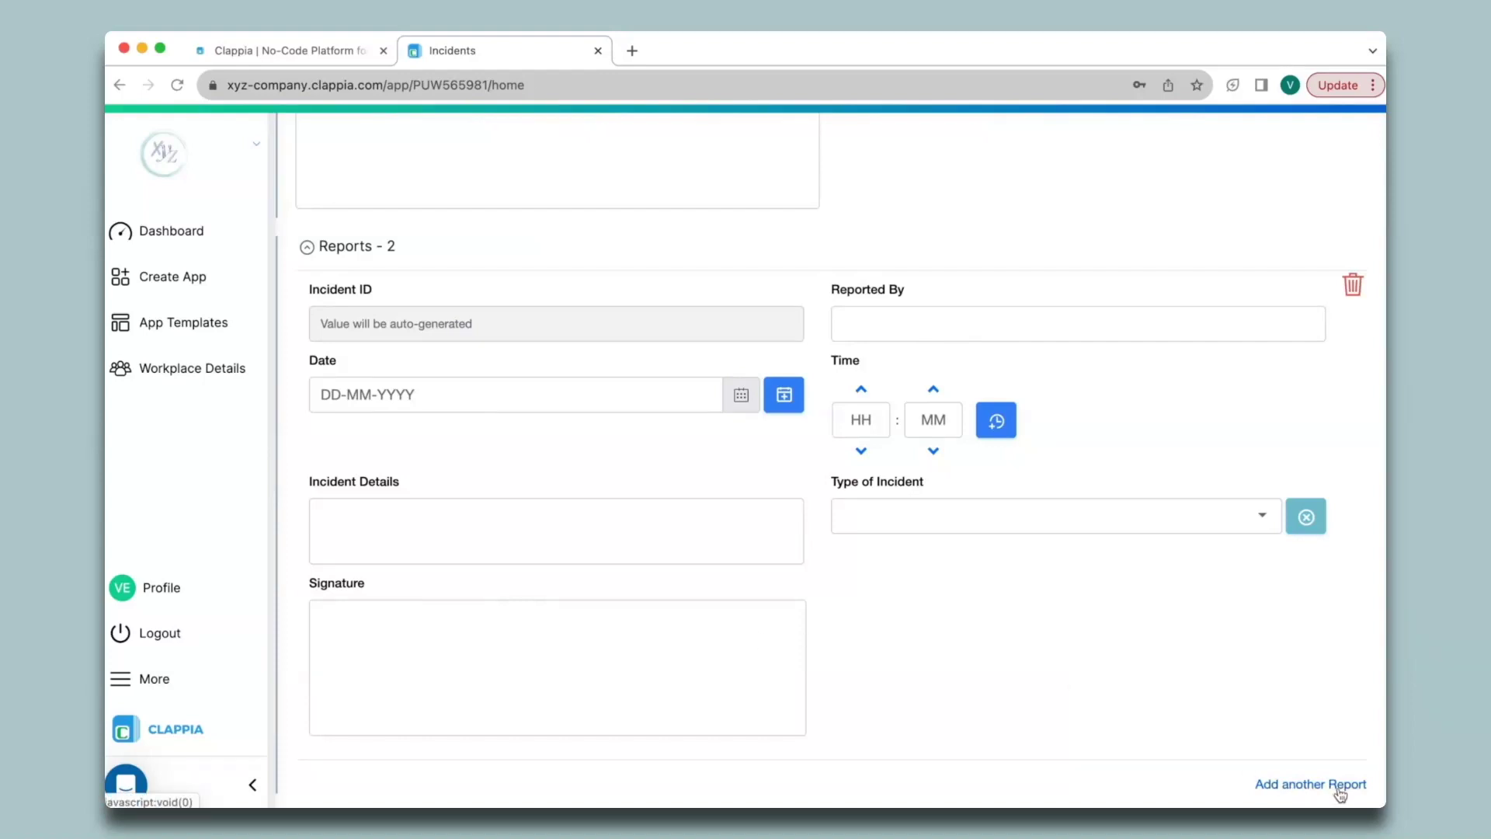
{"action": "scroll", "coordinate": [777, 481], "scroll_direction": "up", "scroll_amount": 7}
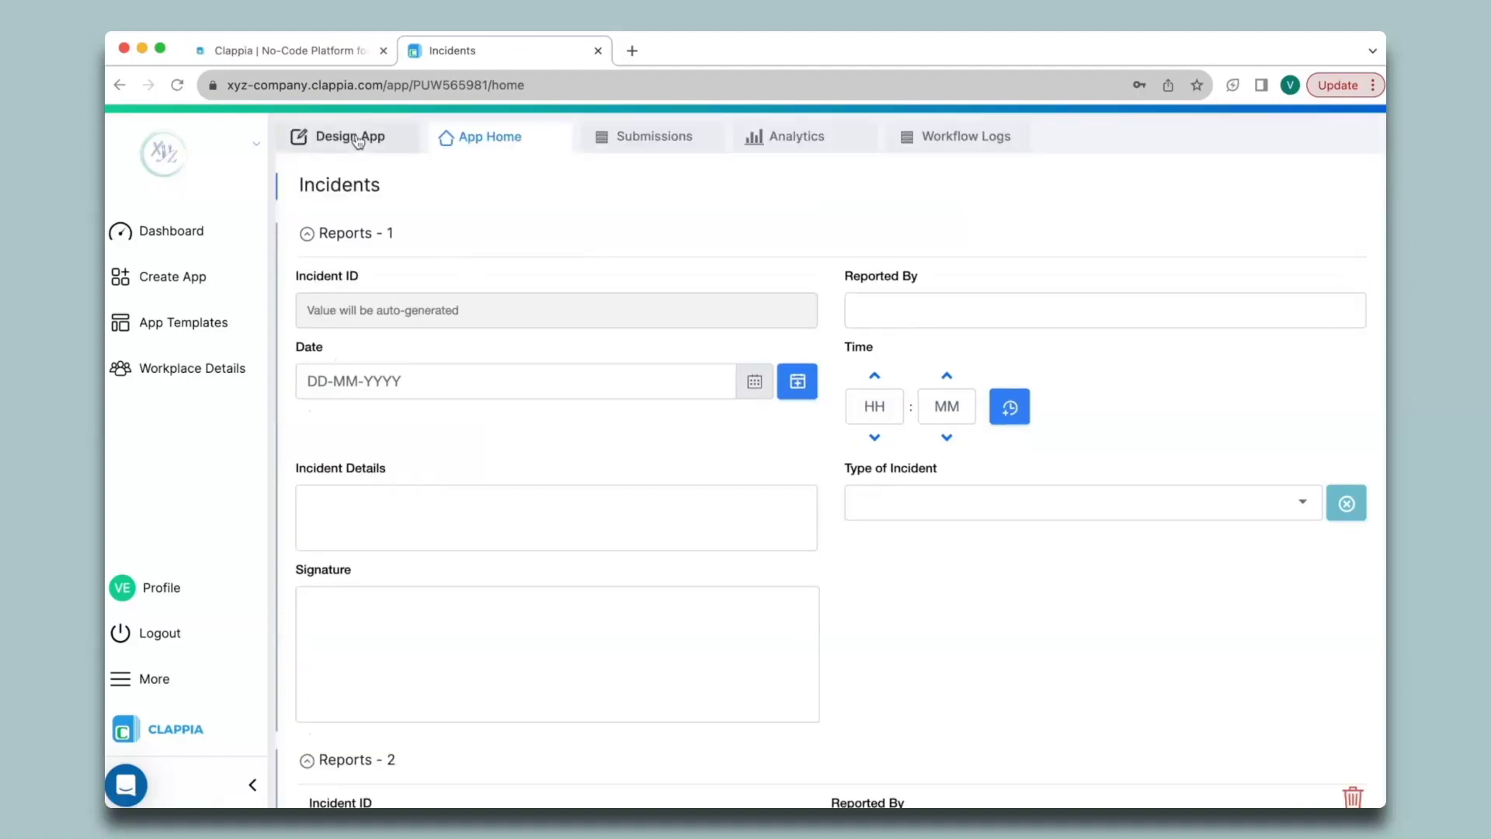
{"action": "left_click", "coordinate": [357, 142]}
Step: Edit the Incident Reports print template and insert the first Type of Incident placeholder
{"action": "left_click", "coordinate": [705, 186]}
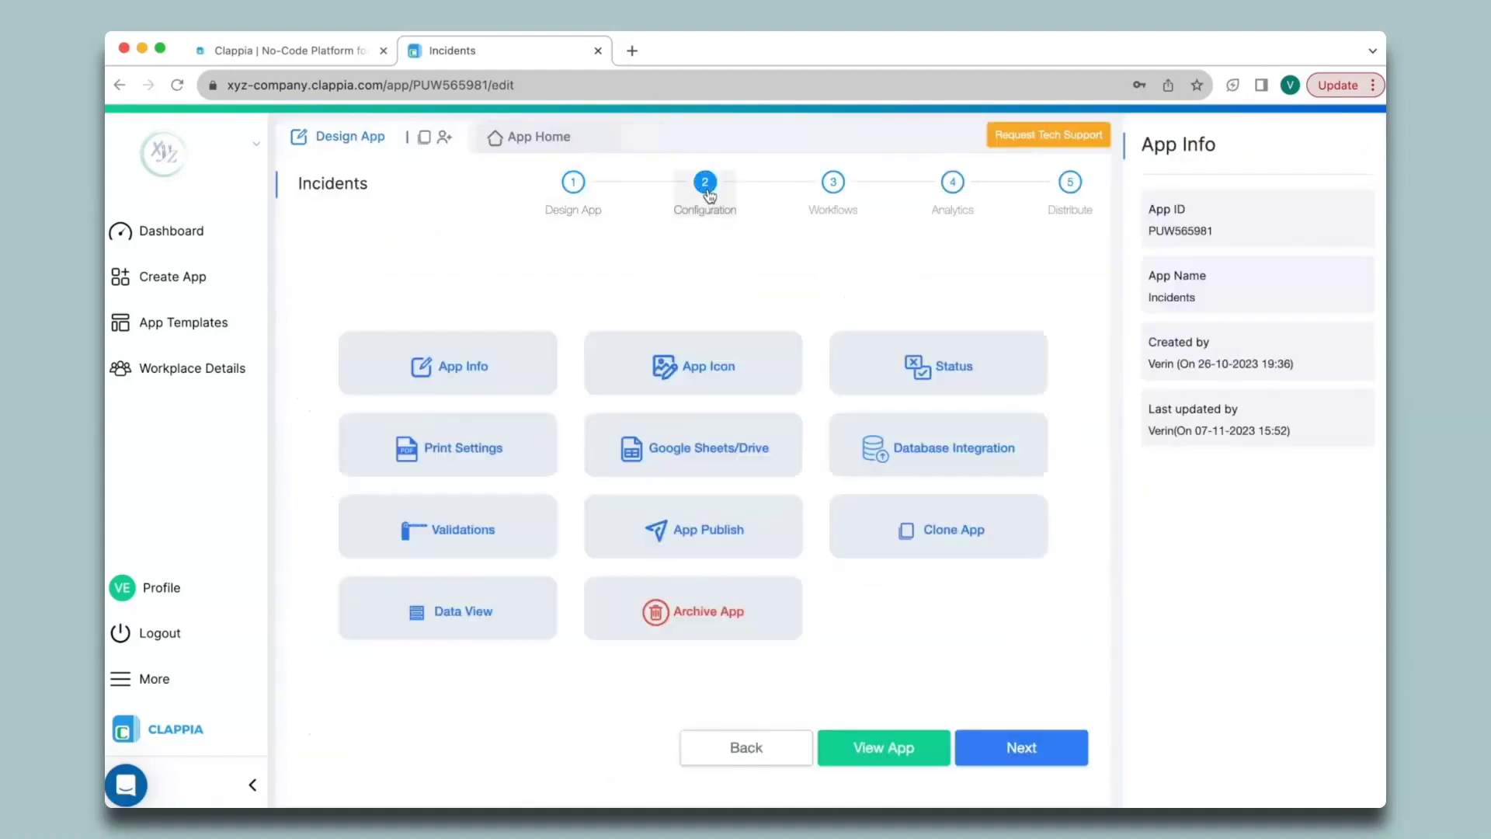
{"action": "left_click", "coordinate": [458, 454]}
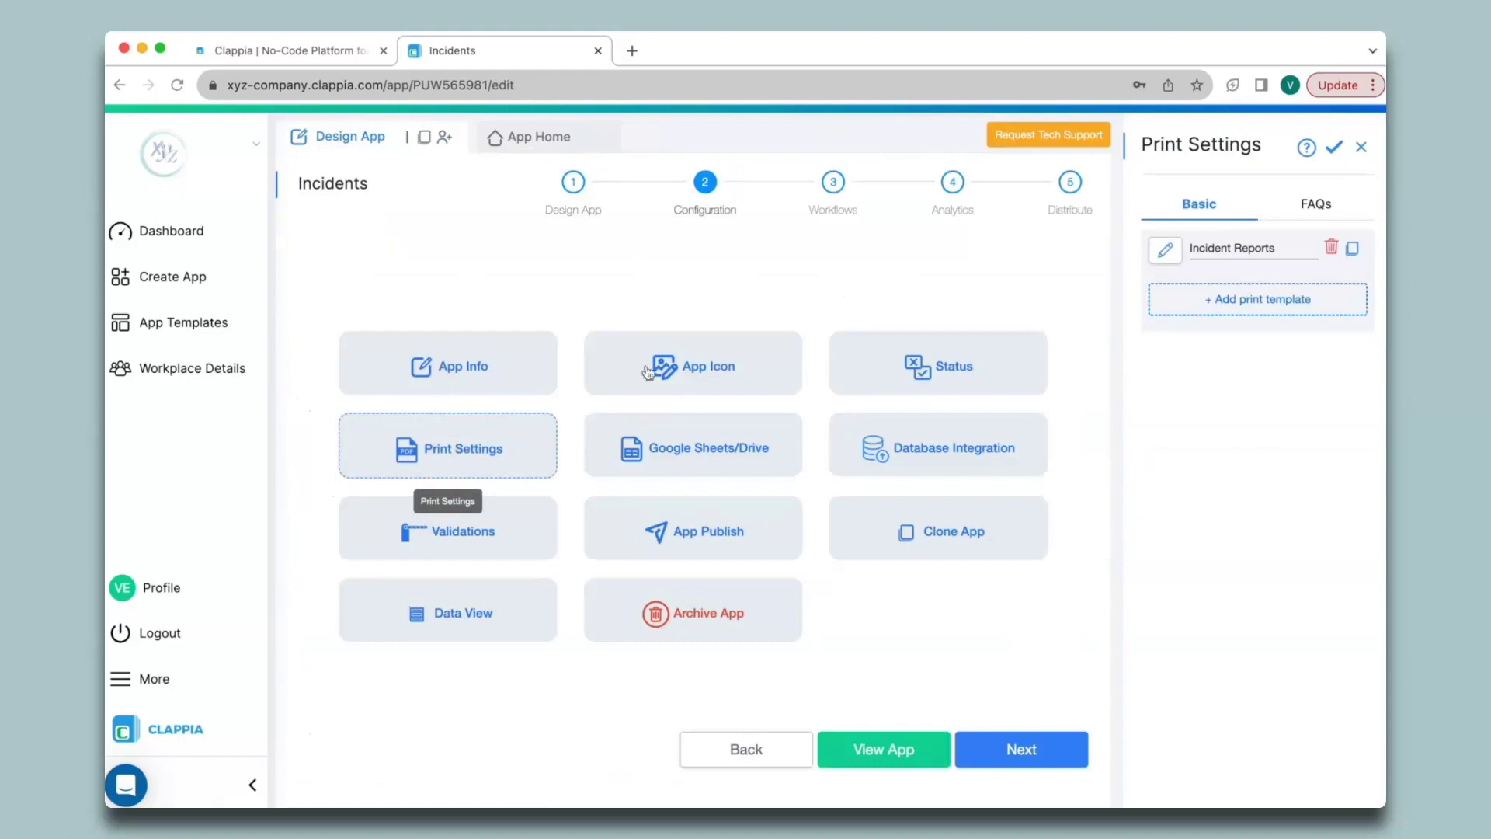
{"action": "left_click", "coordinate": [1165, 250]}
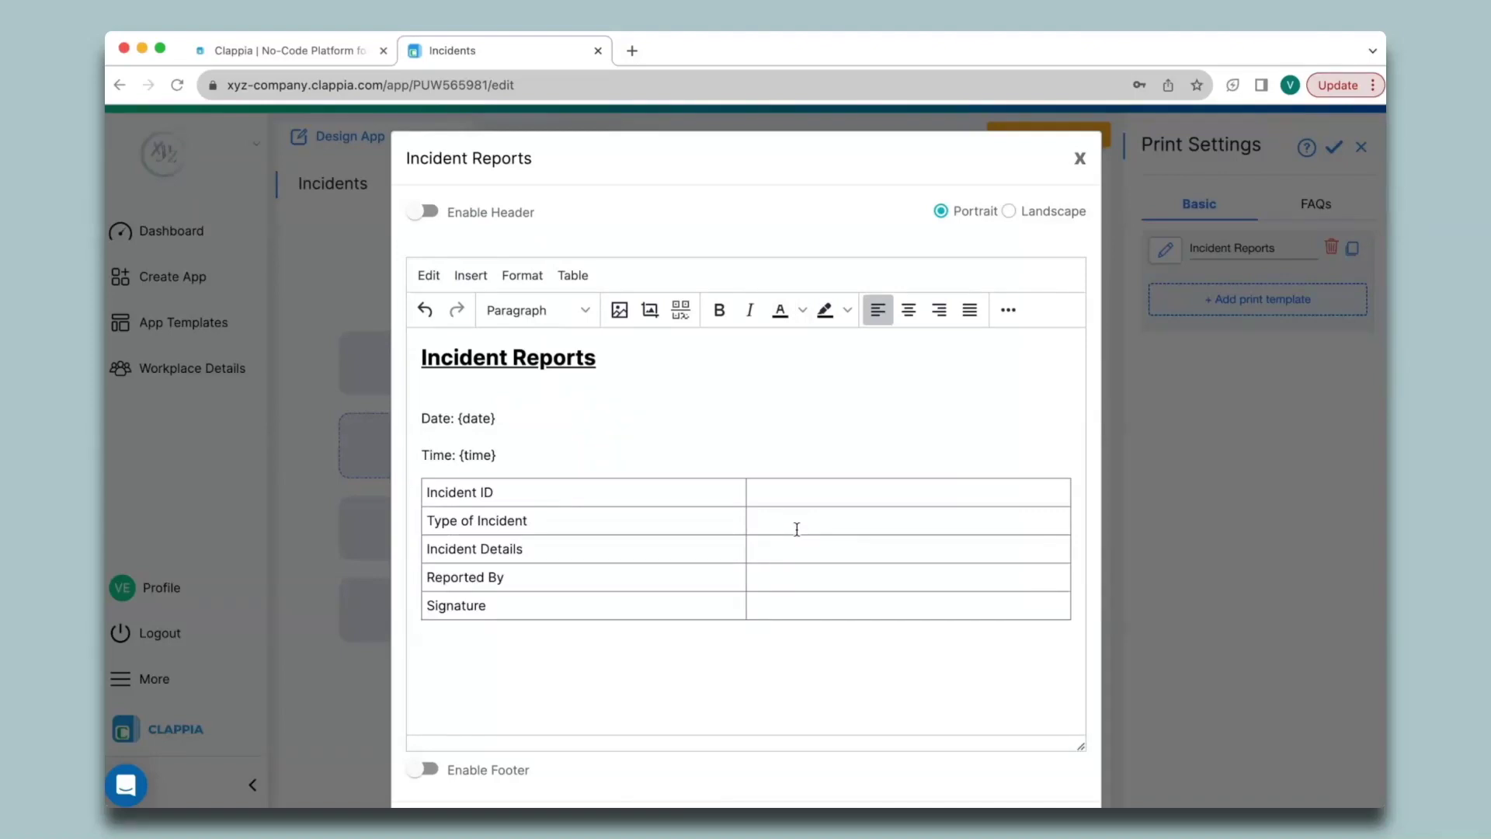
{"action": "left_click", "coordinate": [797, 529]}
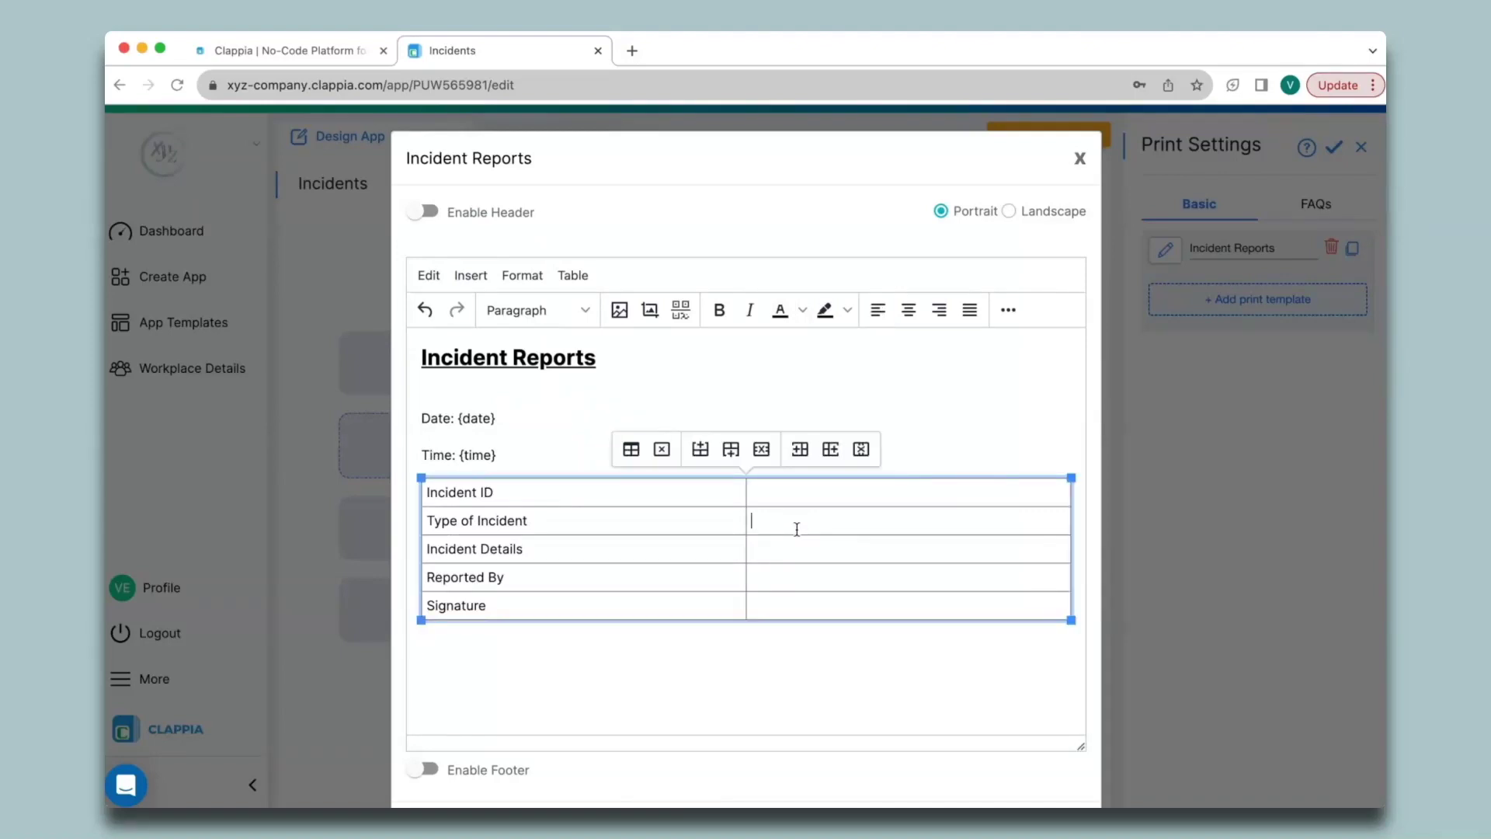
{"action": "type", "text": "@type"}
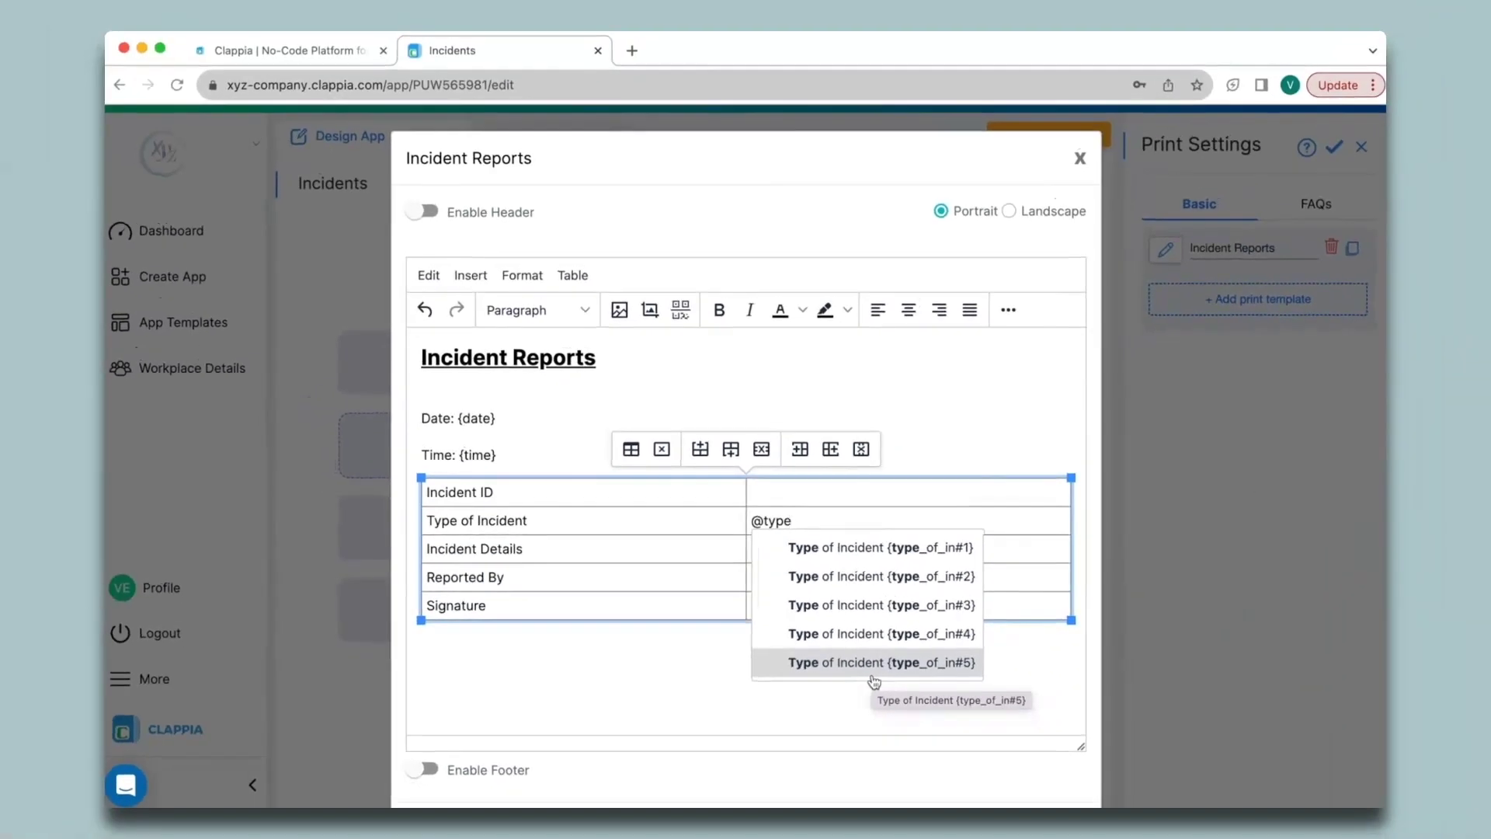
{"action": "left_click", "coordinate": [854, 550]}
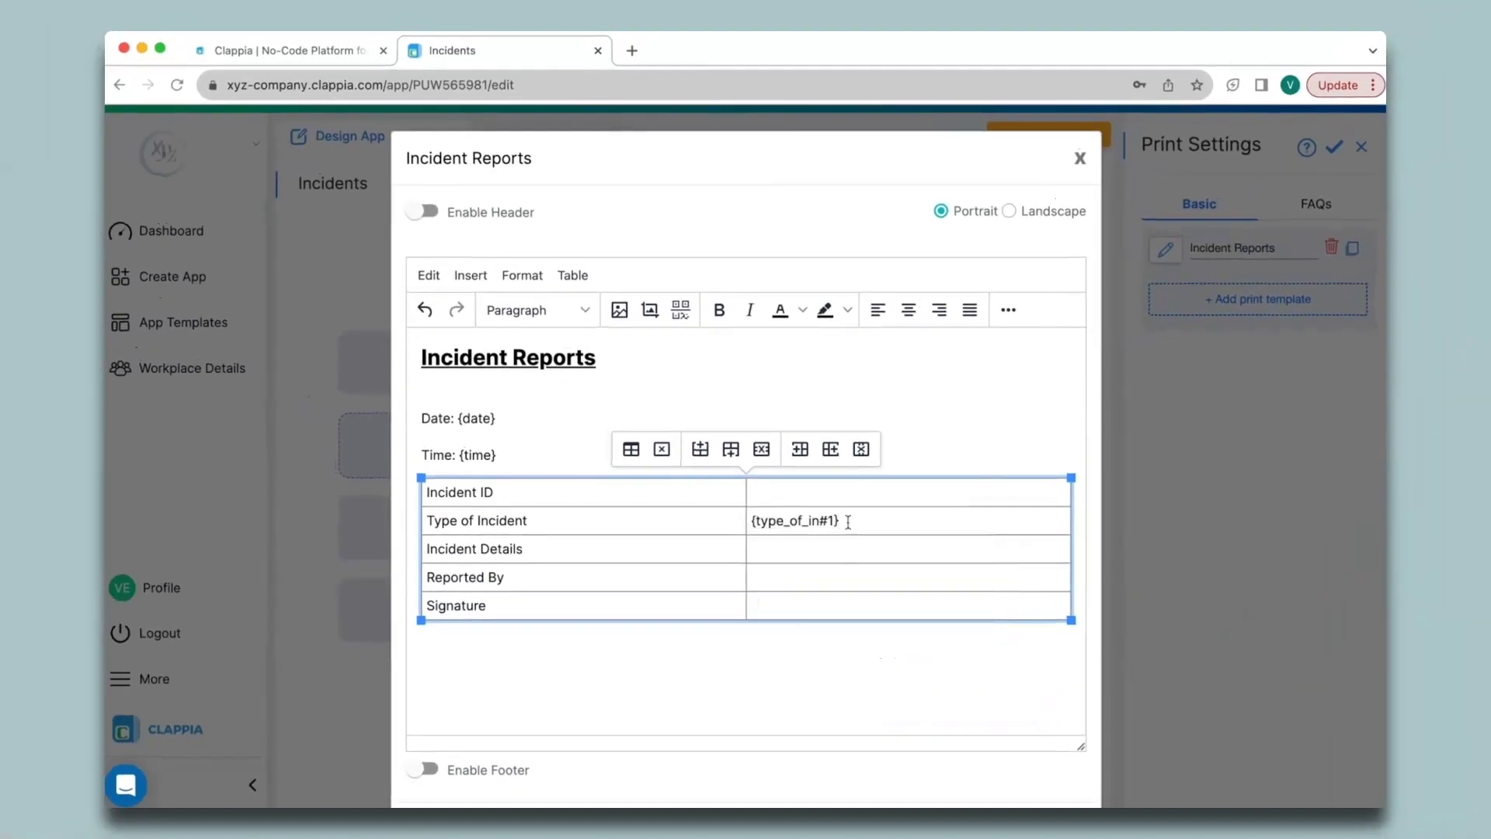
Step: Insert new rows holding the next numbered Type of Incident placeholders
{"action": "left_click", "coordinate": [730, 450]}
{"action": "type", "text": "@type"}
{"action": "key", "text": "Down"}
{"action": "key", "text": "Return"}
{"action": "left_click", "coordinate": [725, 454]}
{"action": "type", "text": "@type"}
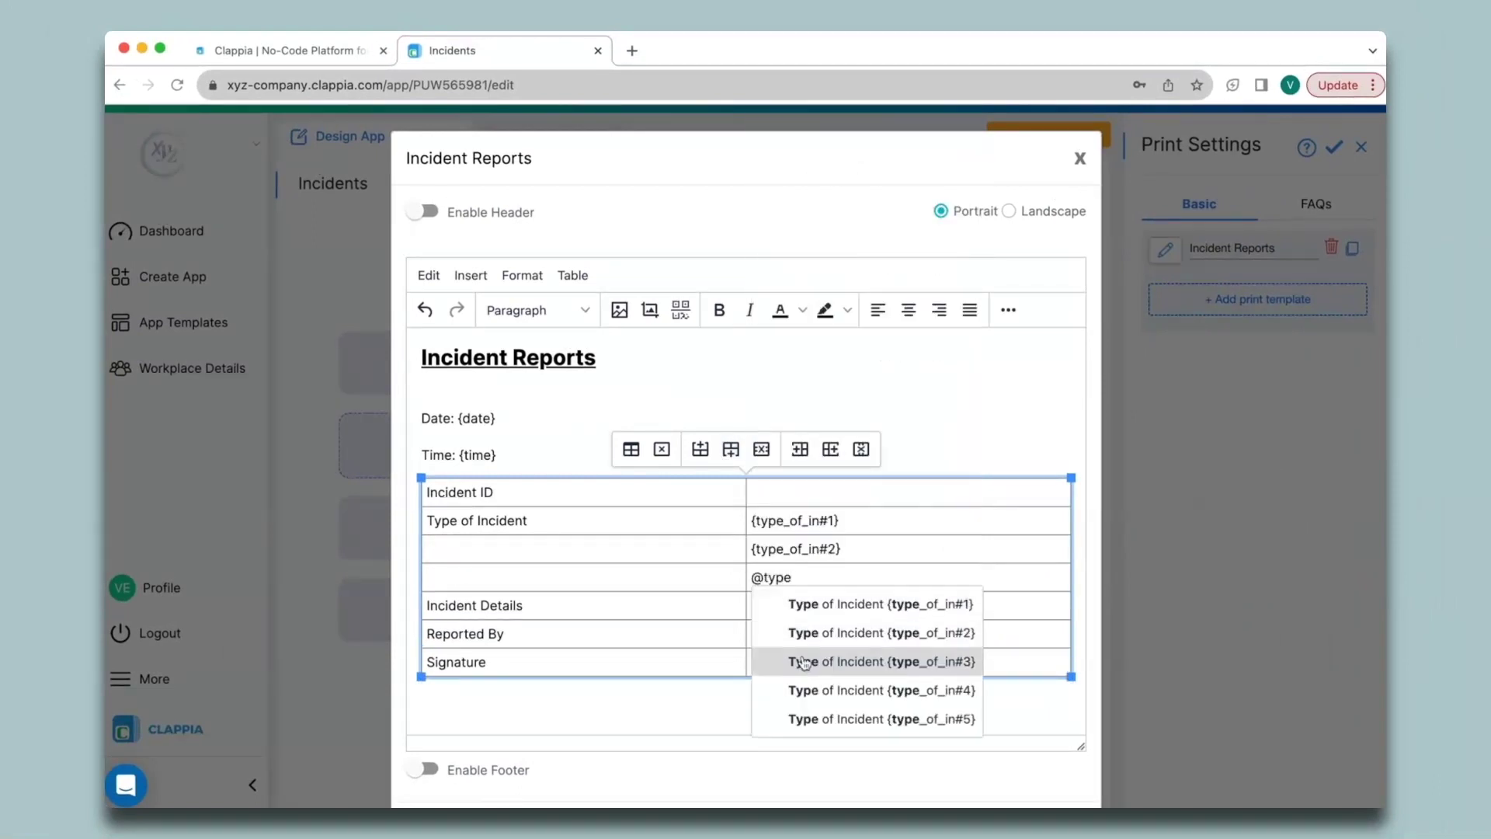
{"action": "left_click", "coordinate": [789, 660]}
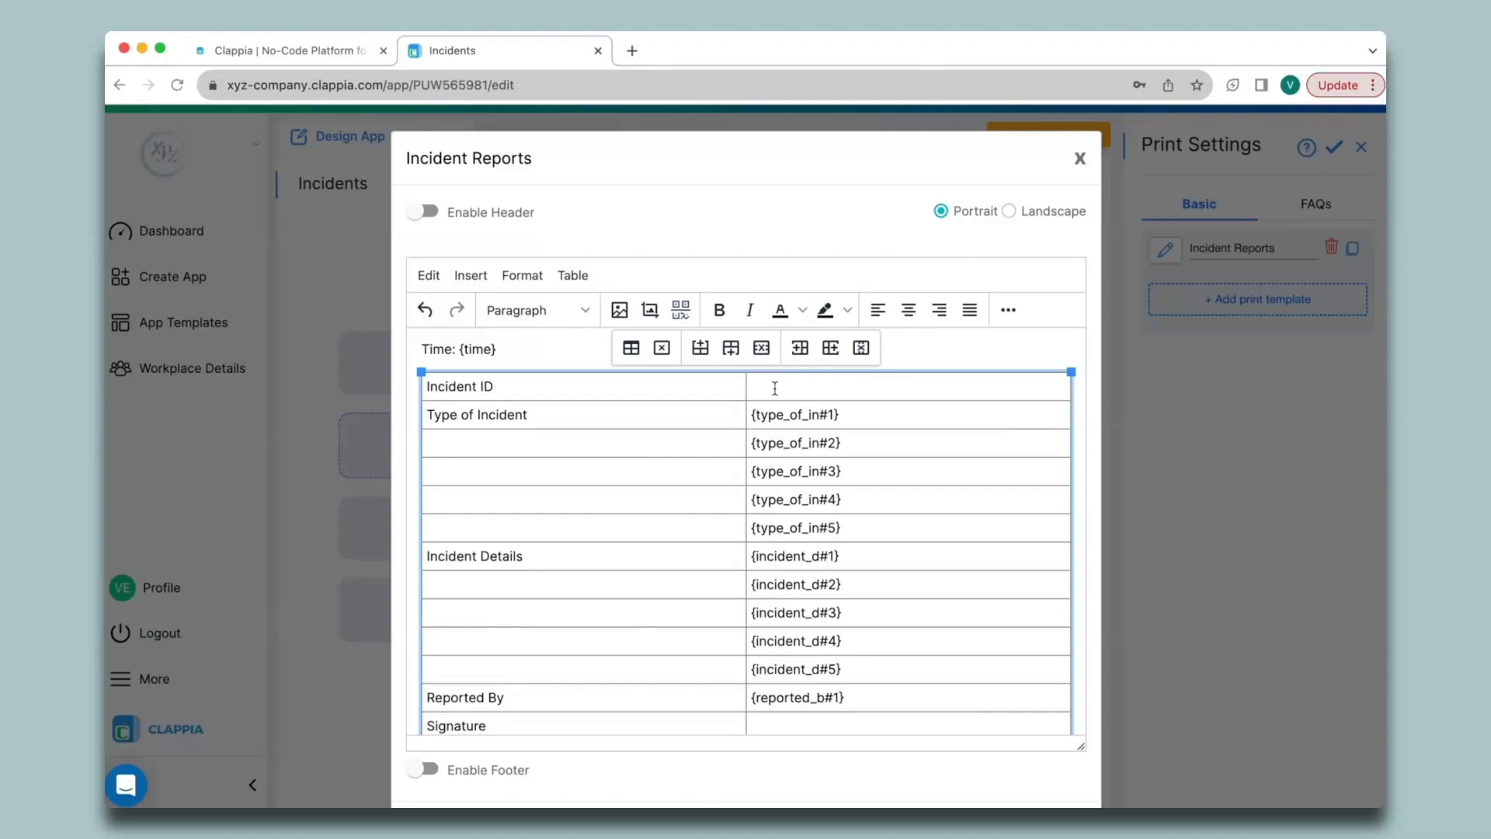
Step: Put a QR code of Incident ID with section index 1 into the Incident ID cell
{"action": "left_click", "coordinate": [681, 309]}
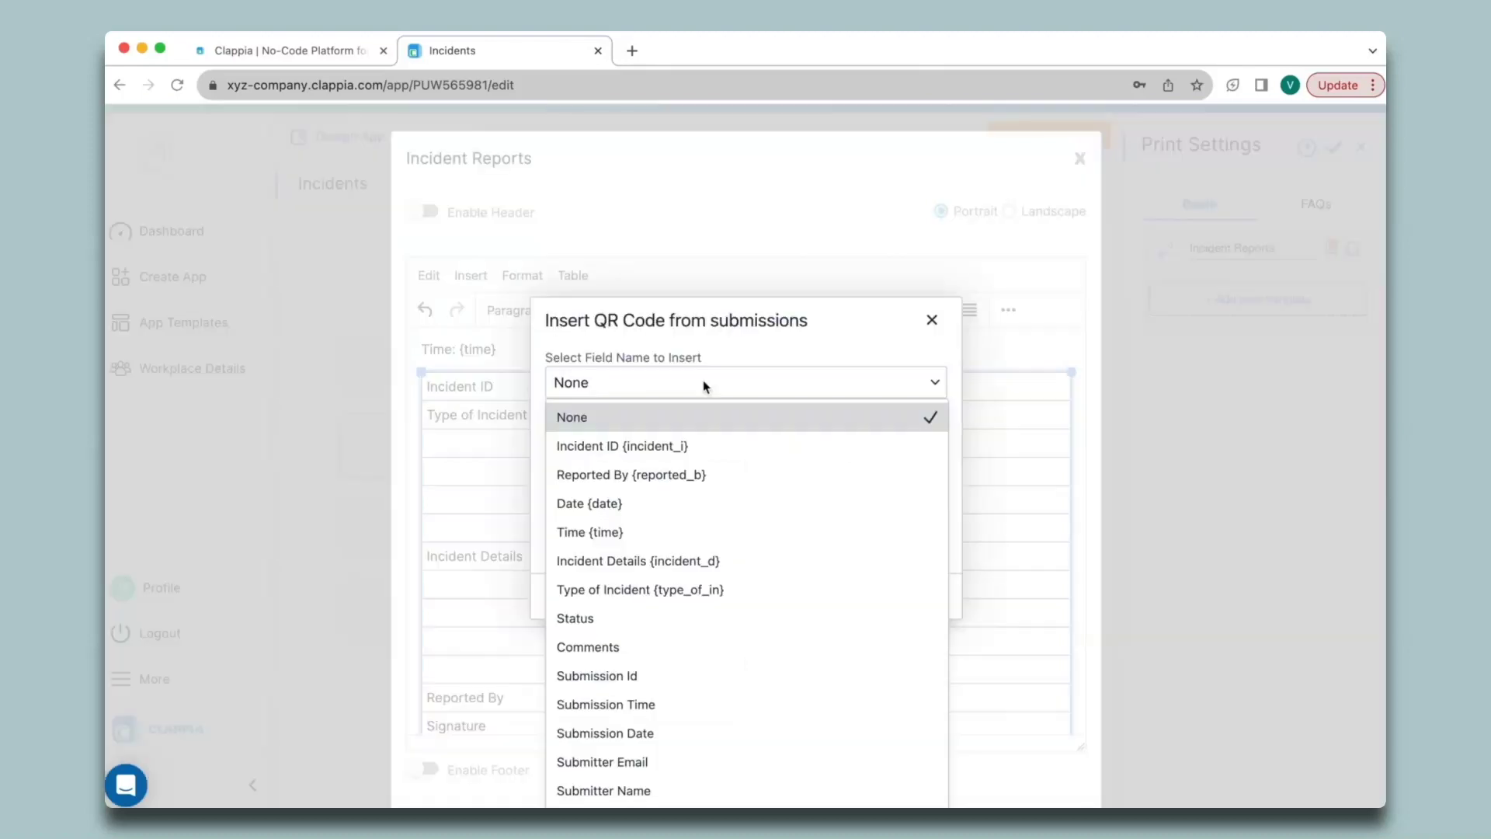
{"action": "left_click", "coordinate": [696, 447]}
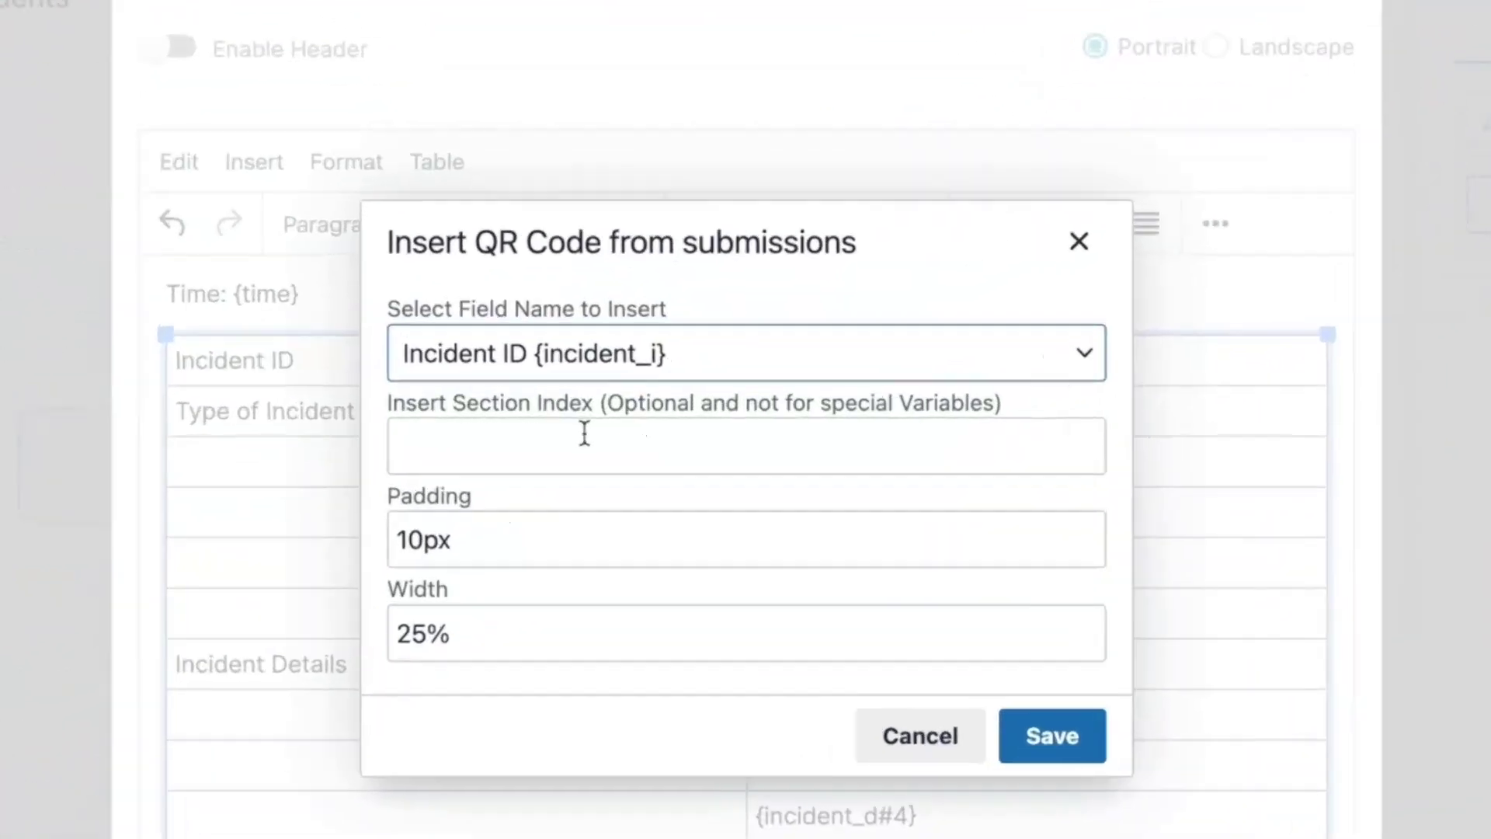
{"action": "left_click", "coordinate": [654, 428]}
{"action": "type", "text": "1"}
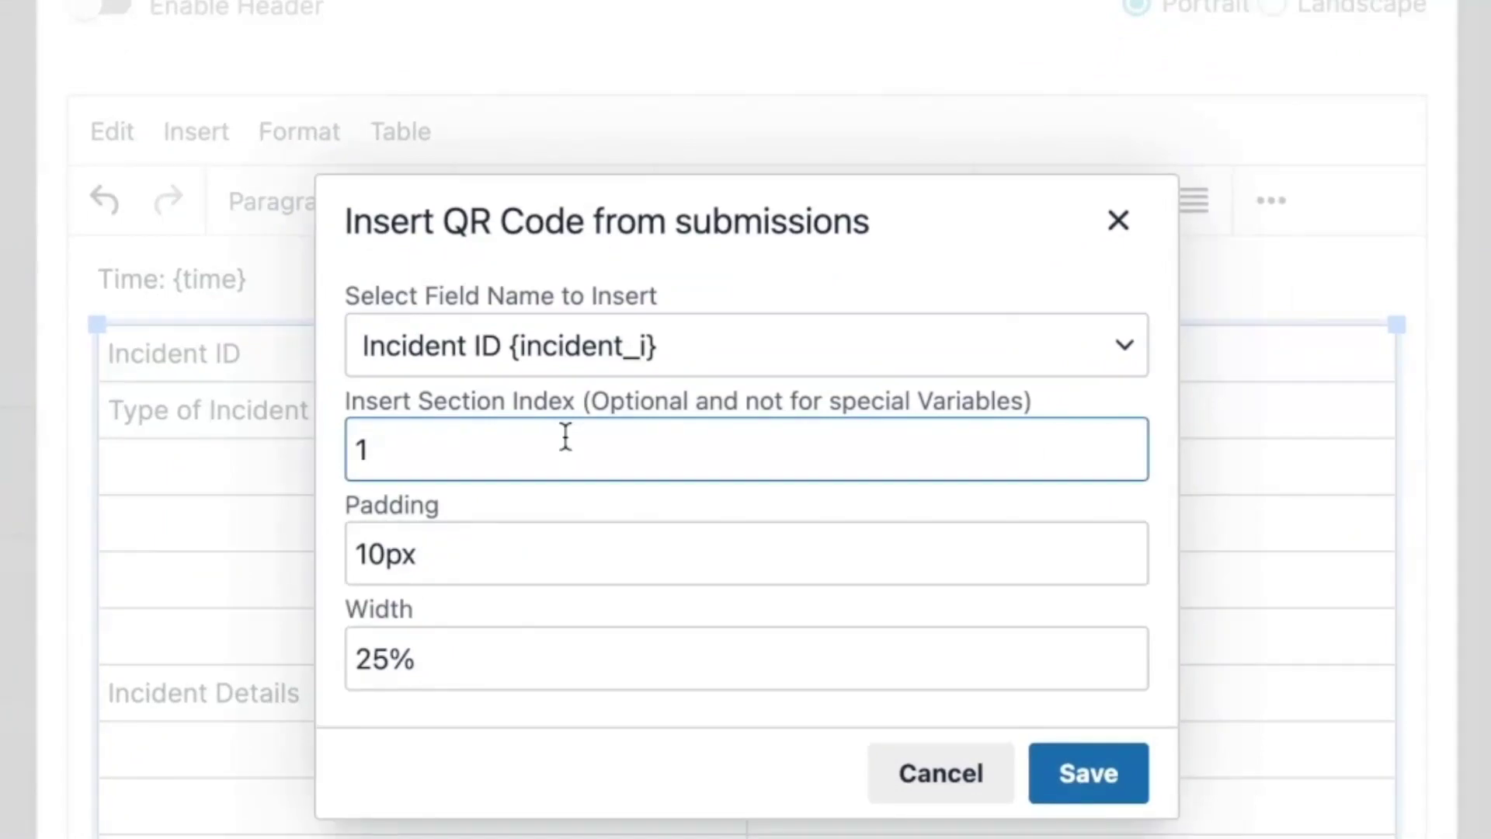
{"action": "left_click", "coordinate": [1087, 773]}
Step: Add a test row with a second Incident ID QR code using section index 2
{"action": "left_click", "coordinate": [716, 273]}
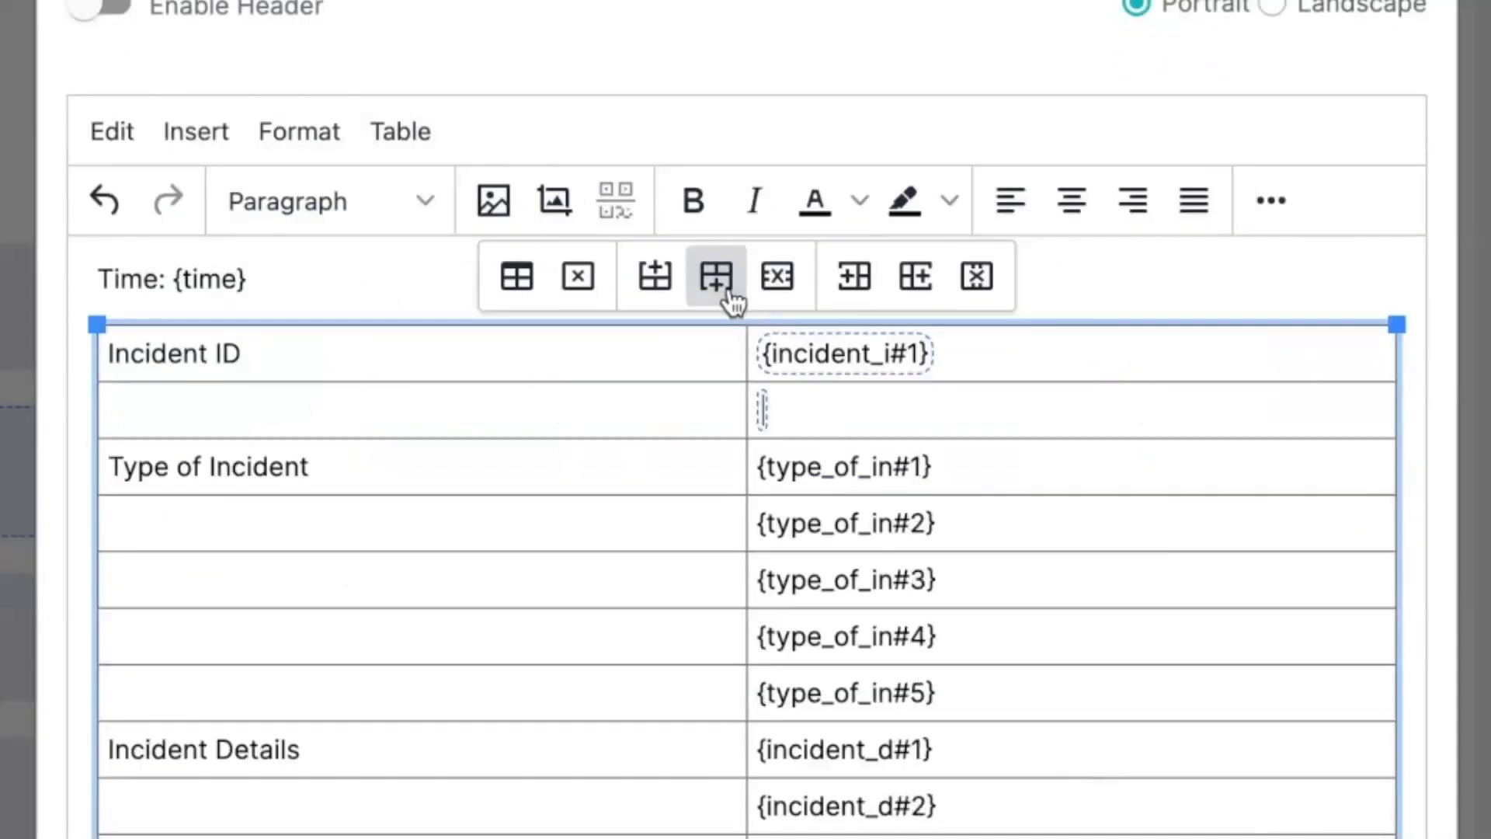
{"action": "left_click", "coordinate": [613, 198]}
{"action": "left_click", "coordinate": [585, 323]}
{"action": "left_click", "coordinate": [549, 466]}
{"action": "left_click", "coordinate": [526, 465]}
{"action": "type", "text": "2"}
{"action": "left_click", "coordinate": [1087, 772]}
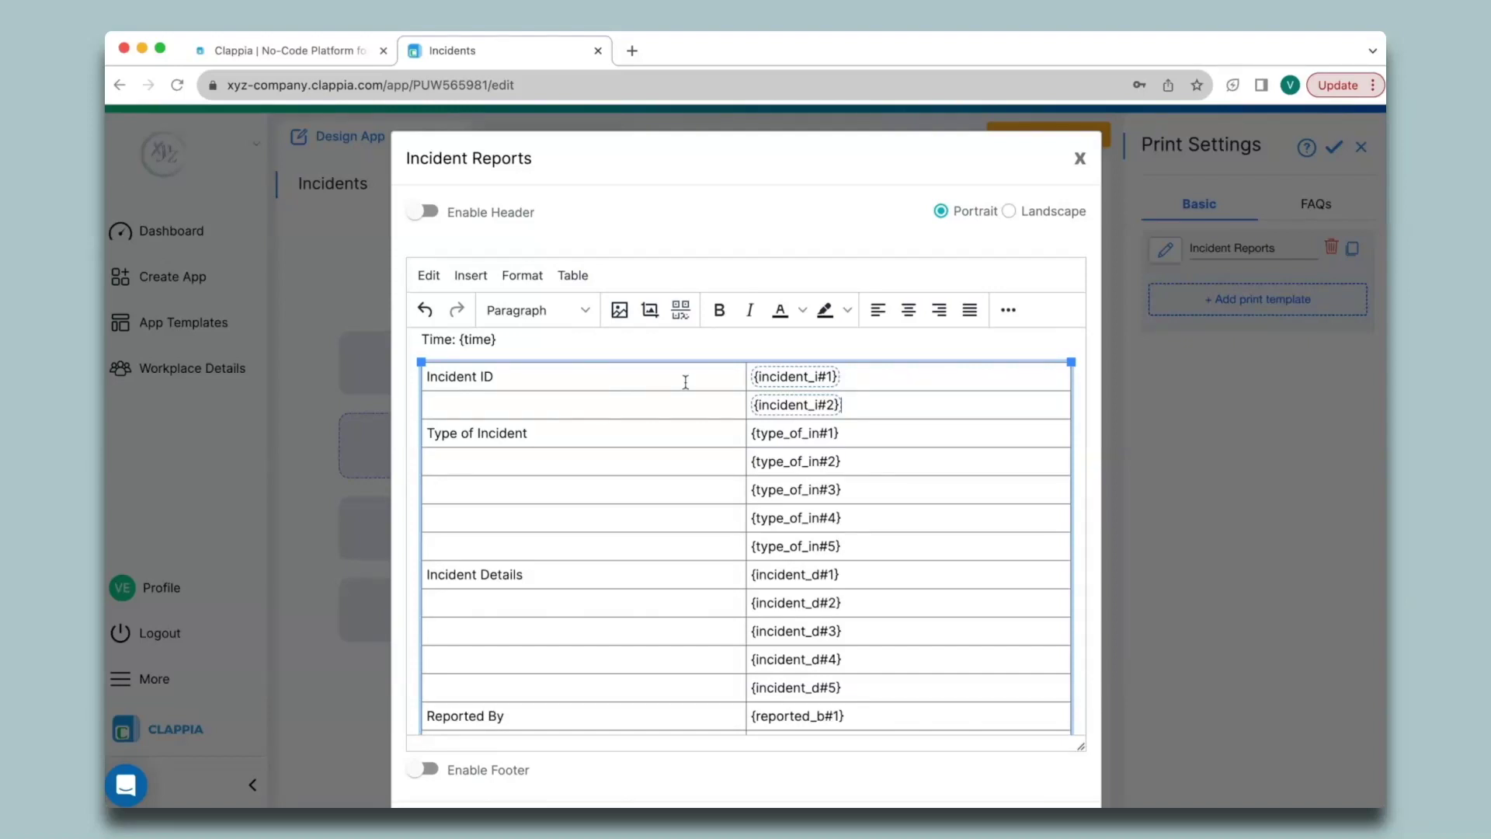
Step: Delete the extra Incident ID row, leaving a single QR placeholder
{"action": "left_click", "coordinate": [880, 406]}
{"action": "left_click", "coordinate": [761, 347]}
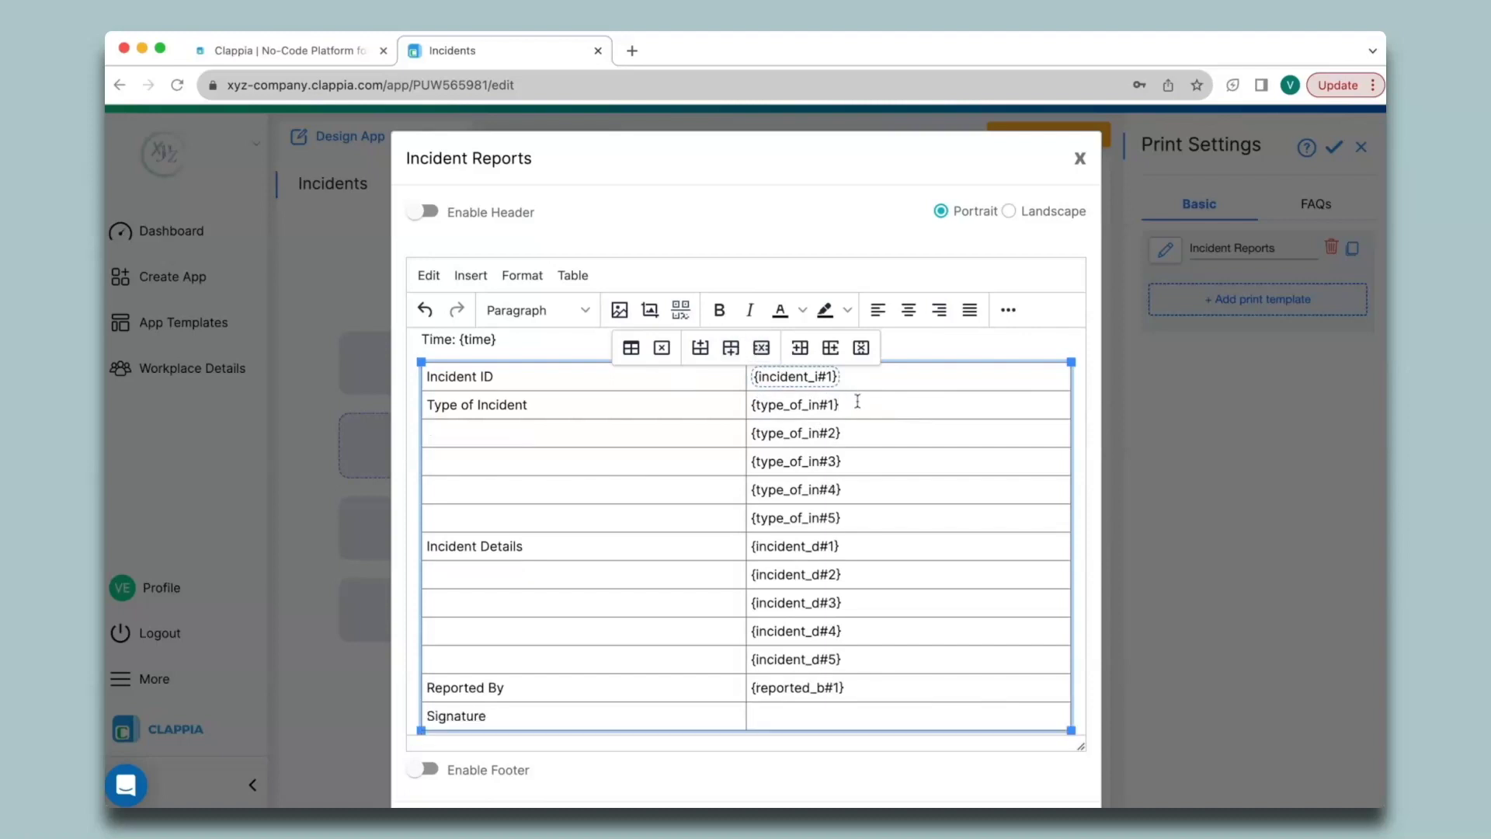
{"action": "left_click", "coordinate": [715, 586]}
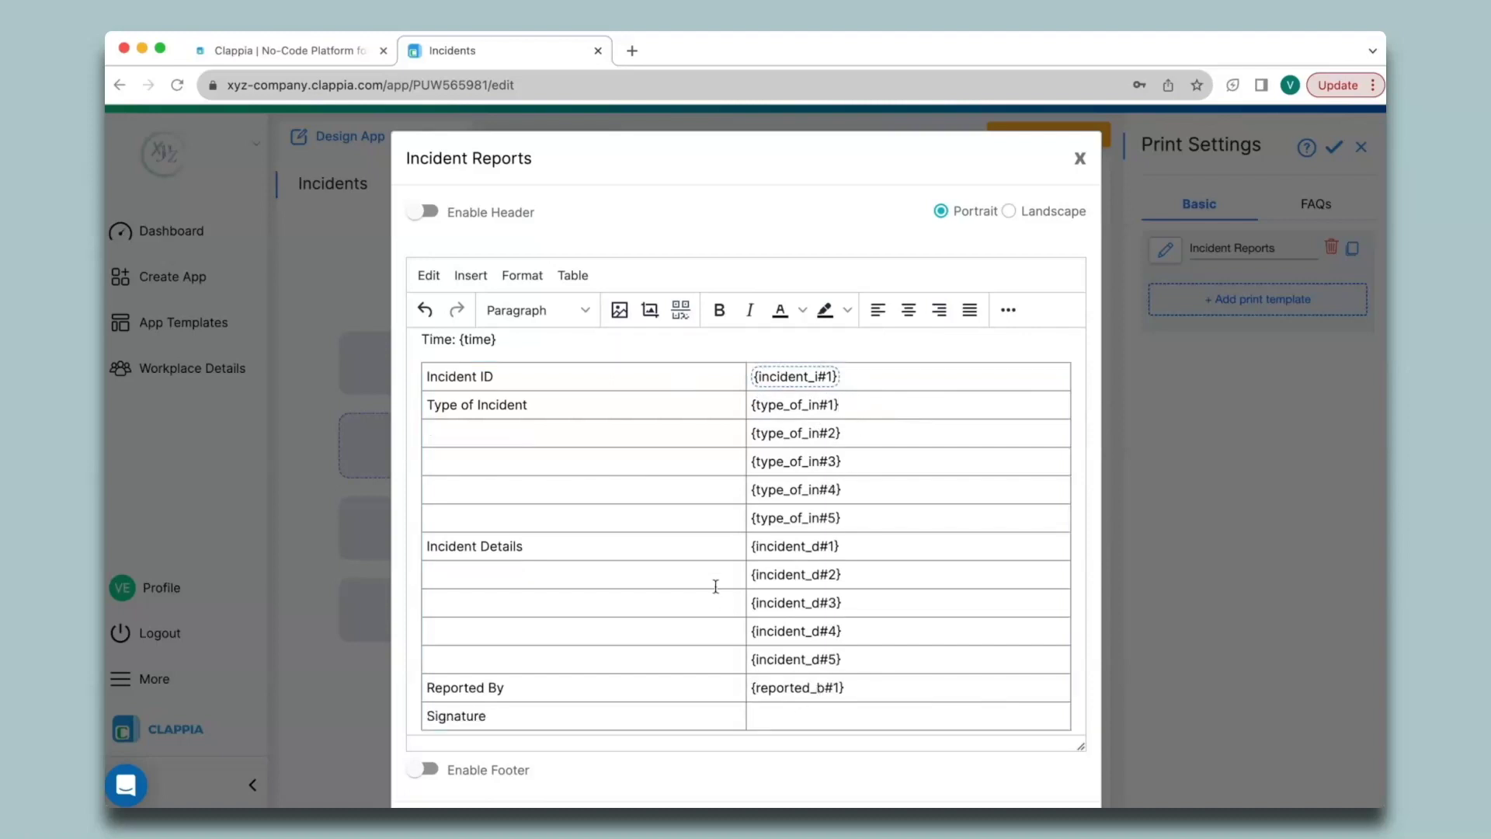
{"action": "left_click", "coordinate": [650, 311]}
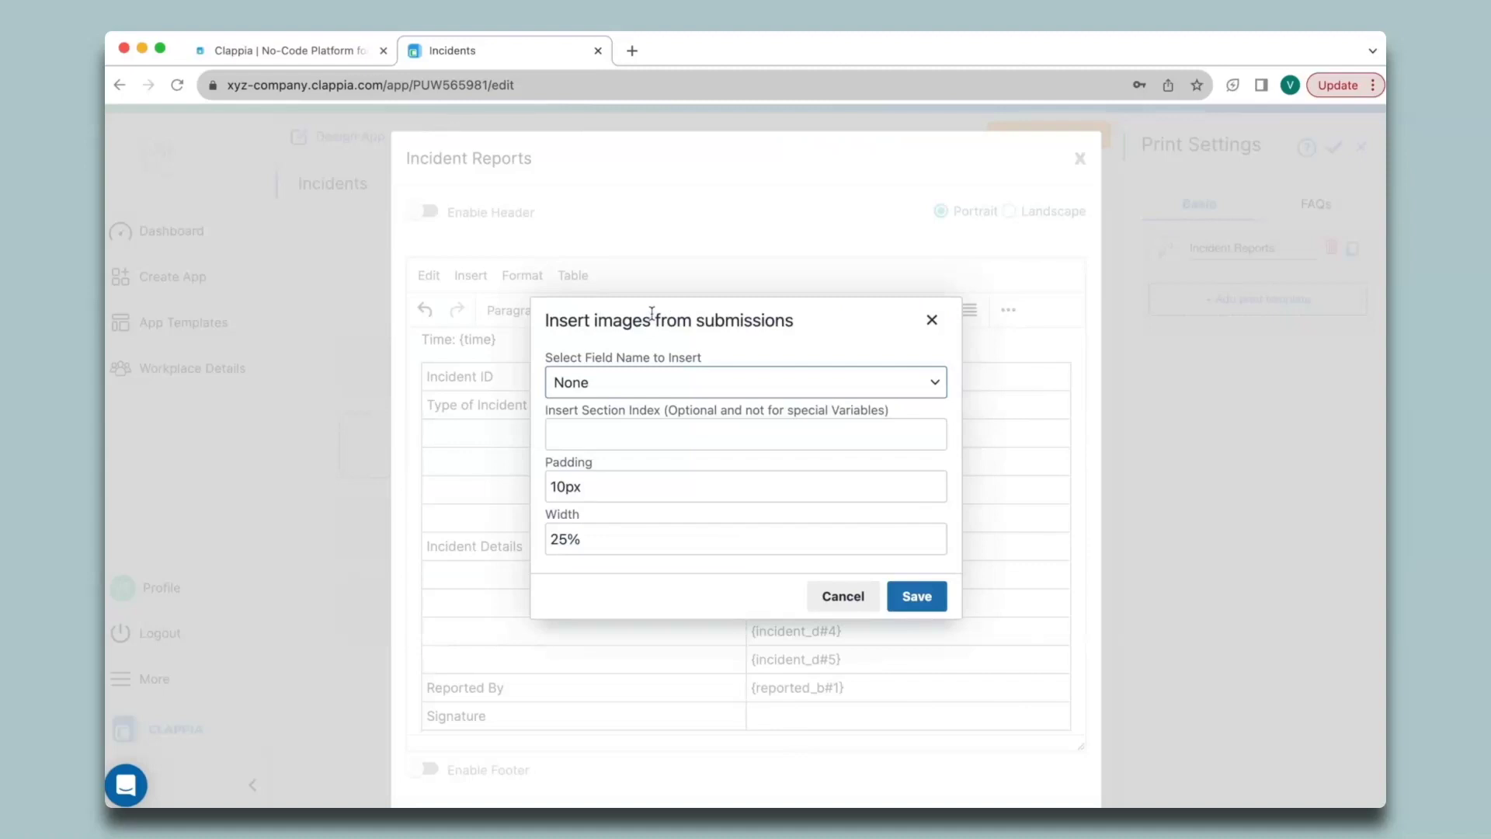
Step: Insert the Signature image with section index 1 as {signature#1} in the Signature row
{"action": "left_click", "coordinate": [679, 388]}
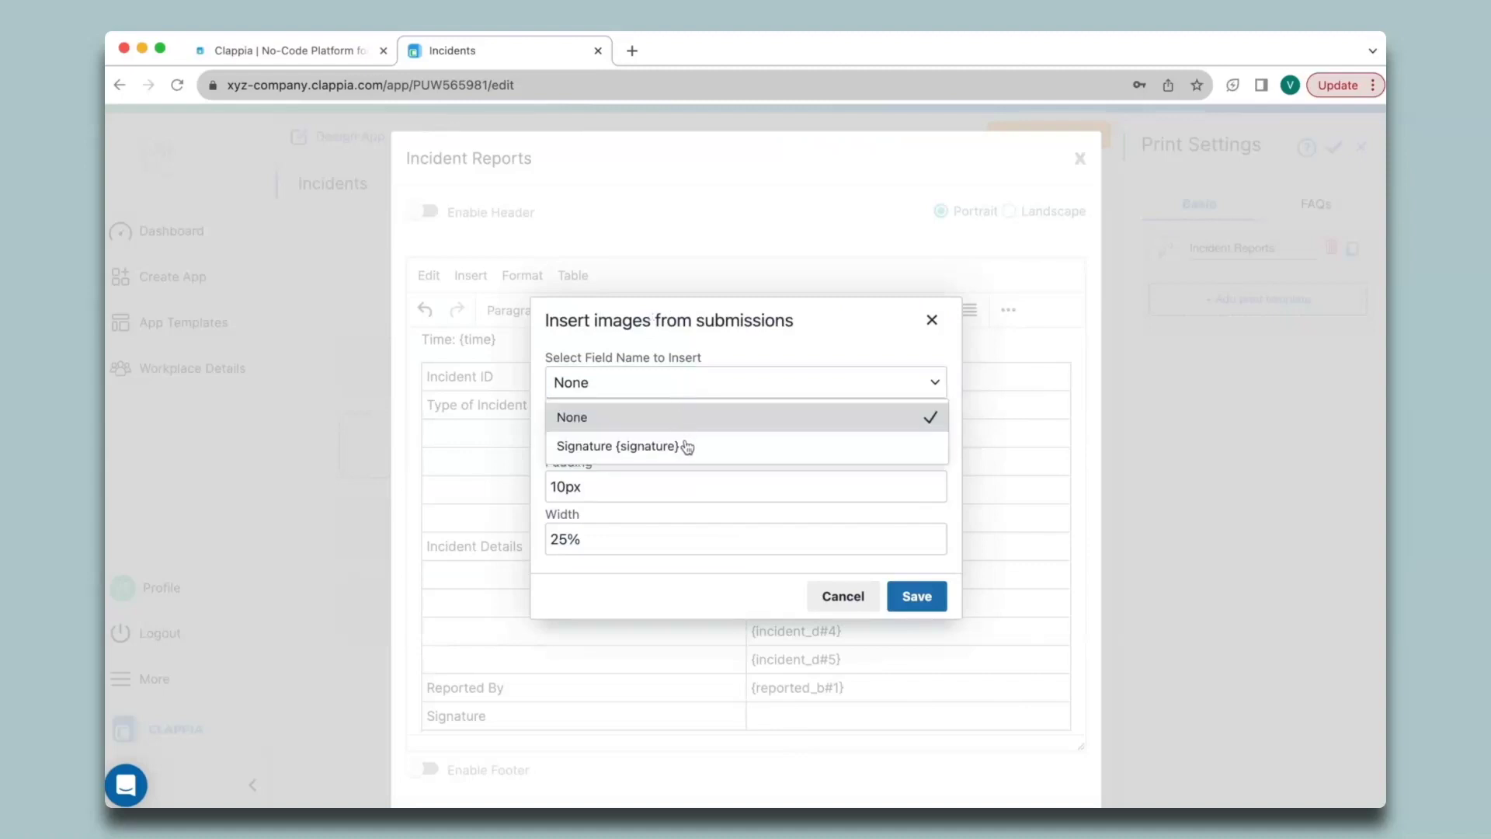
{"action": "left_click", "coordinate": [683, 442]}
{"action": "left_click", "coordinate": [686, 445]}
{"action": "type", "text": "1"}
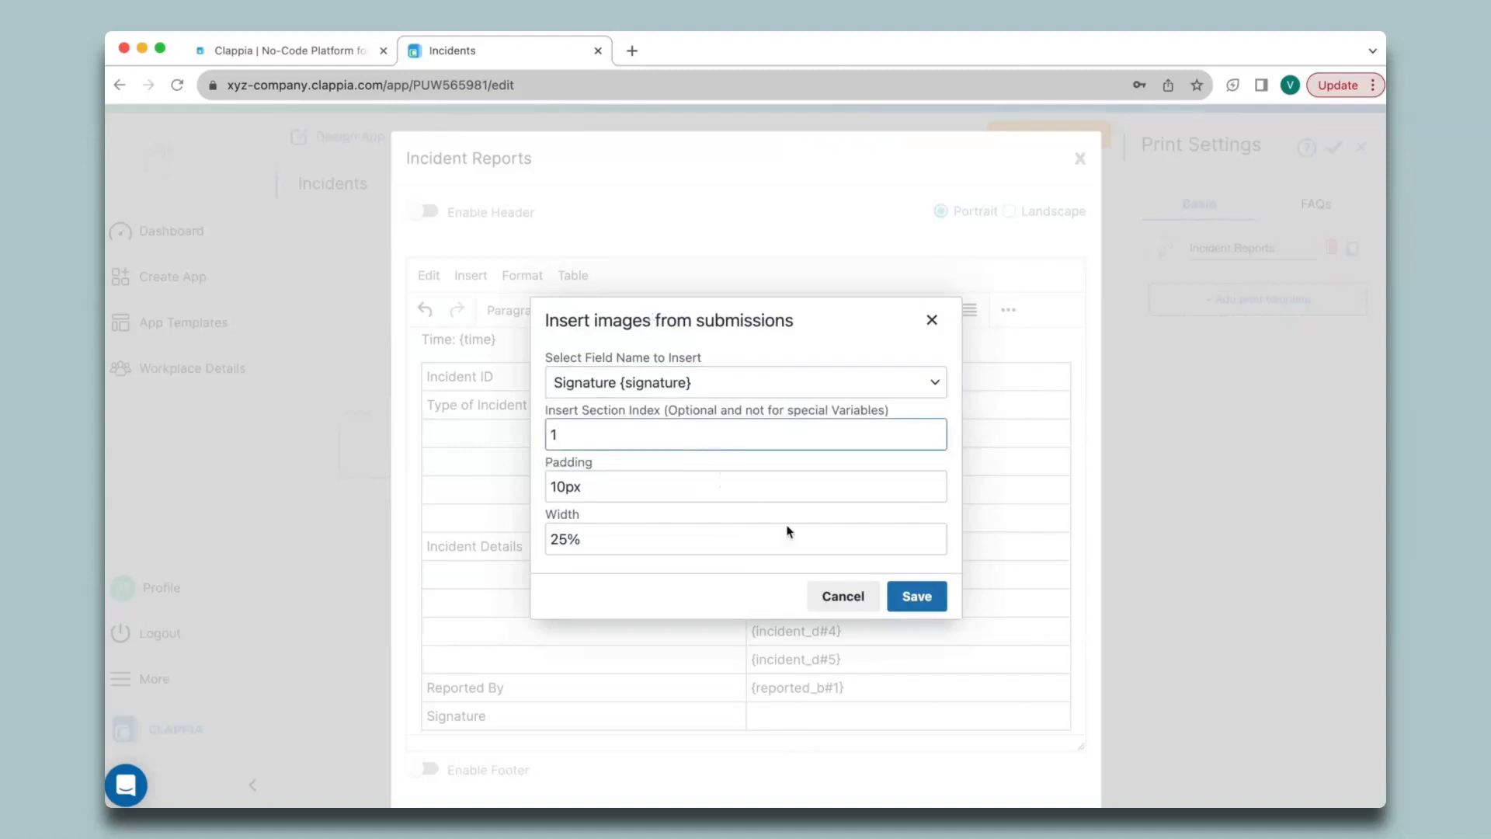
{"action": "left_click", "coordinate": [915, 596]}
{"action": "scroll", "coordinate": [785, 758], "scroll_direction": "down", "scroll_amount": 2}
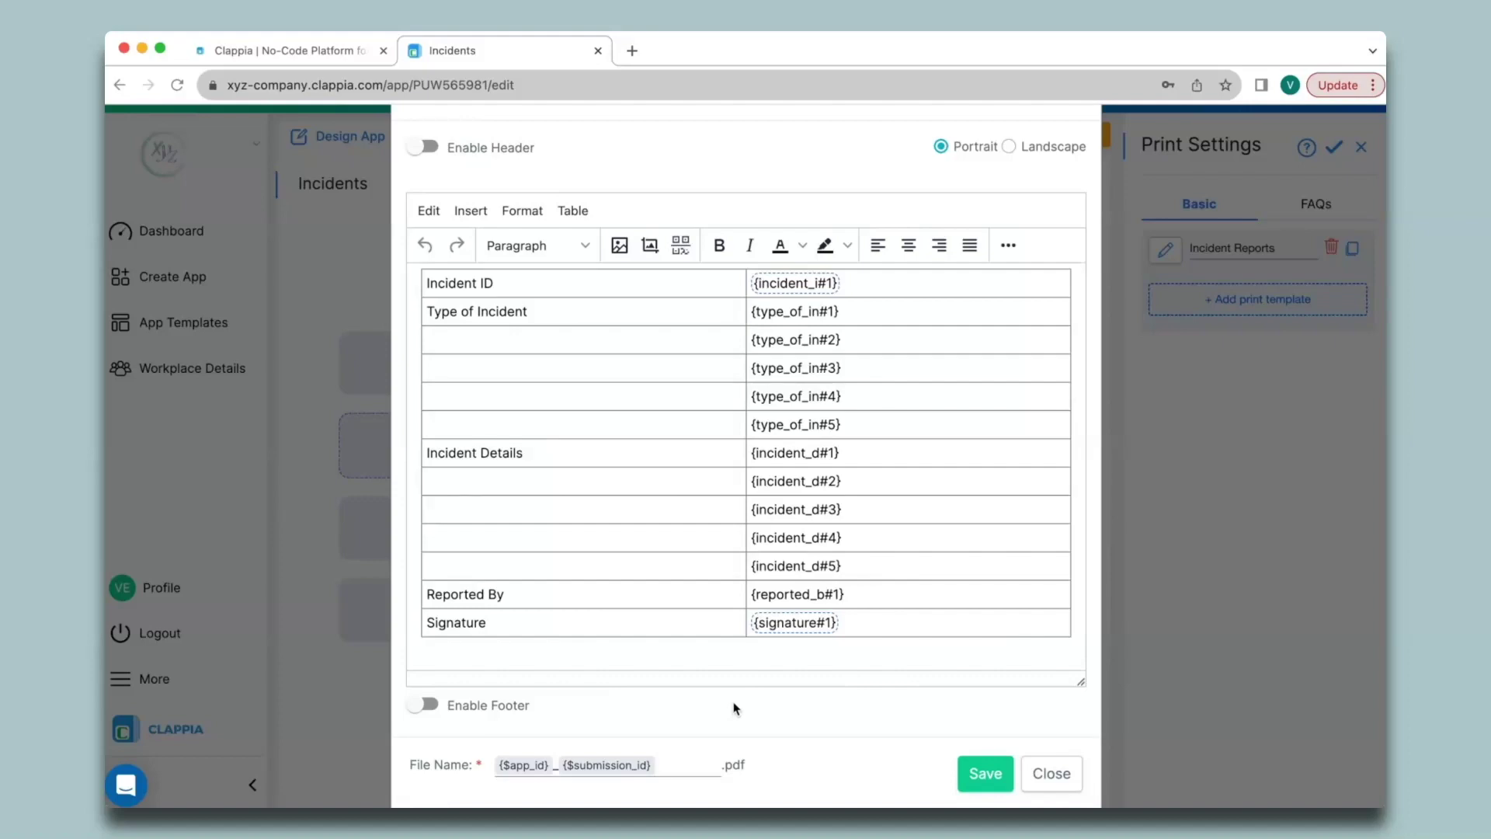
Step: Give the table the 'Delete empty rows' class, then save and close the template
{"action": "left_click", "coordinate": [675, 572]}
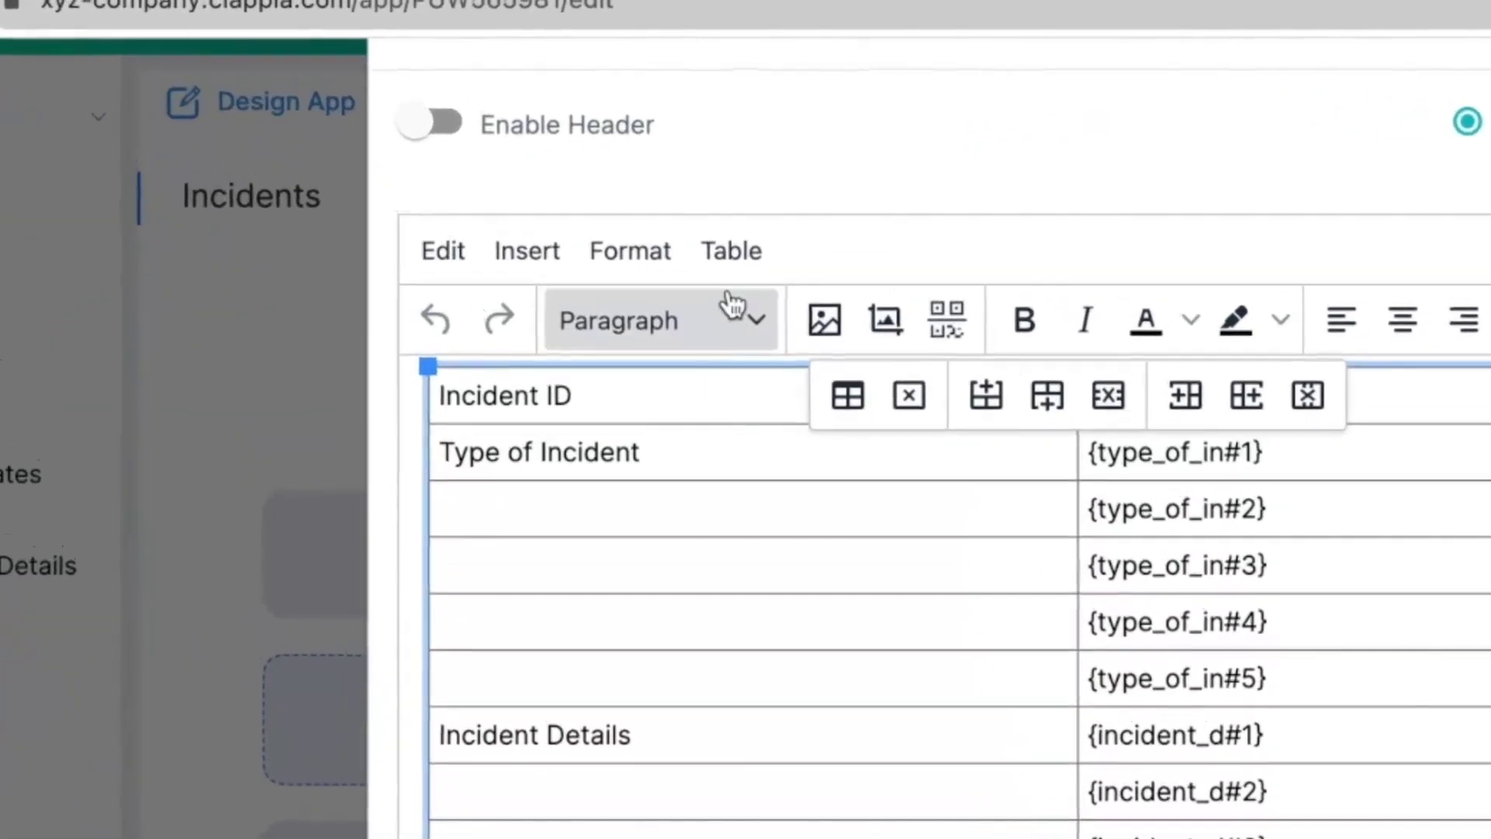
{"action": "left_click", "coordinate": [572, 212]}
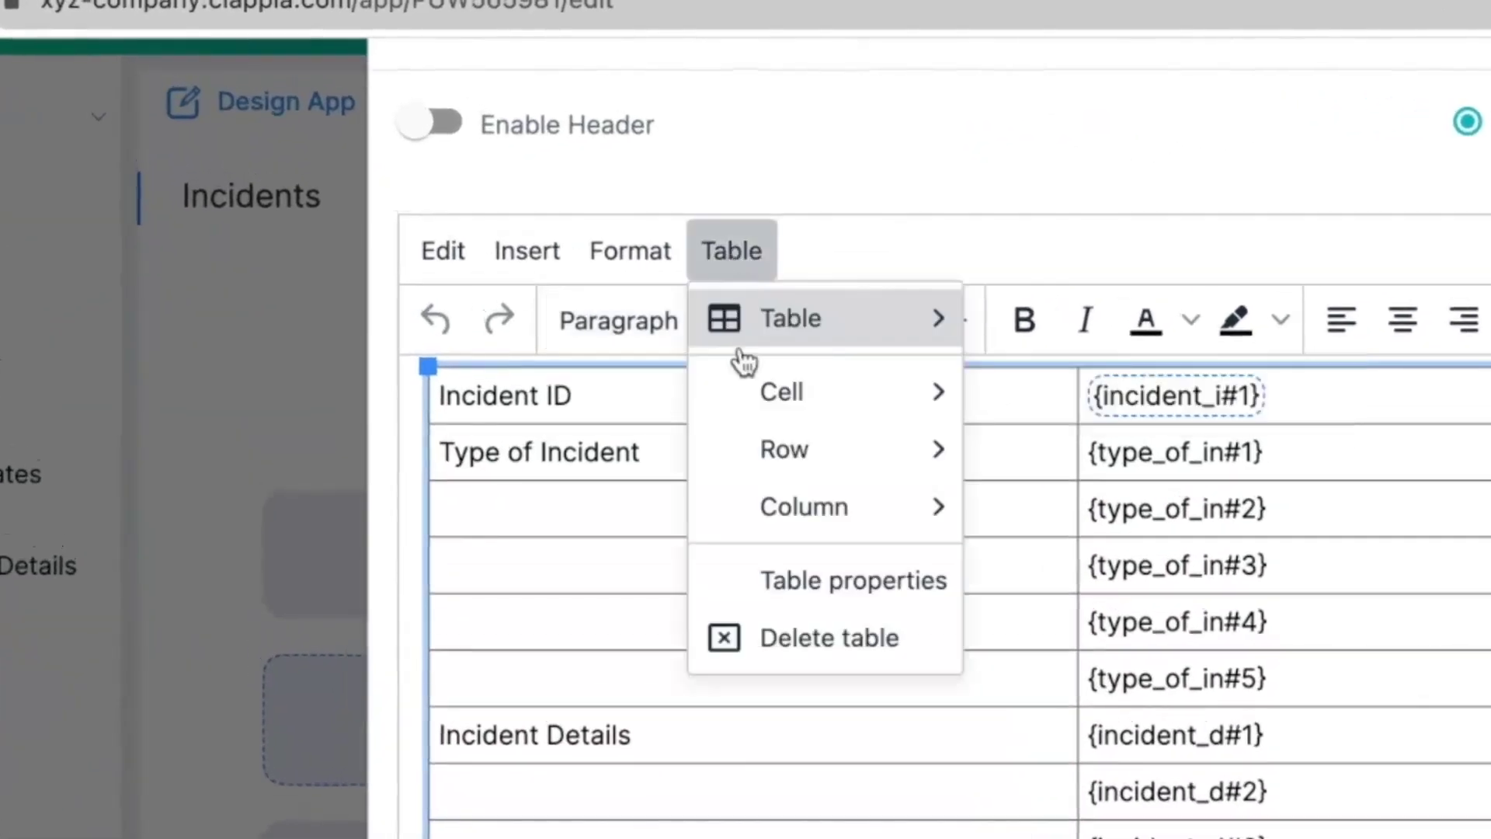
{"action": "left_click", "coordinate": [785, 584]}
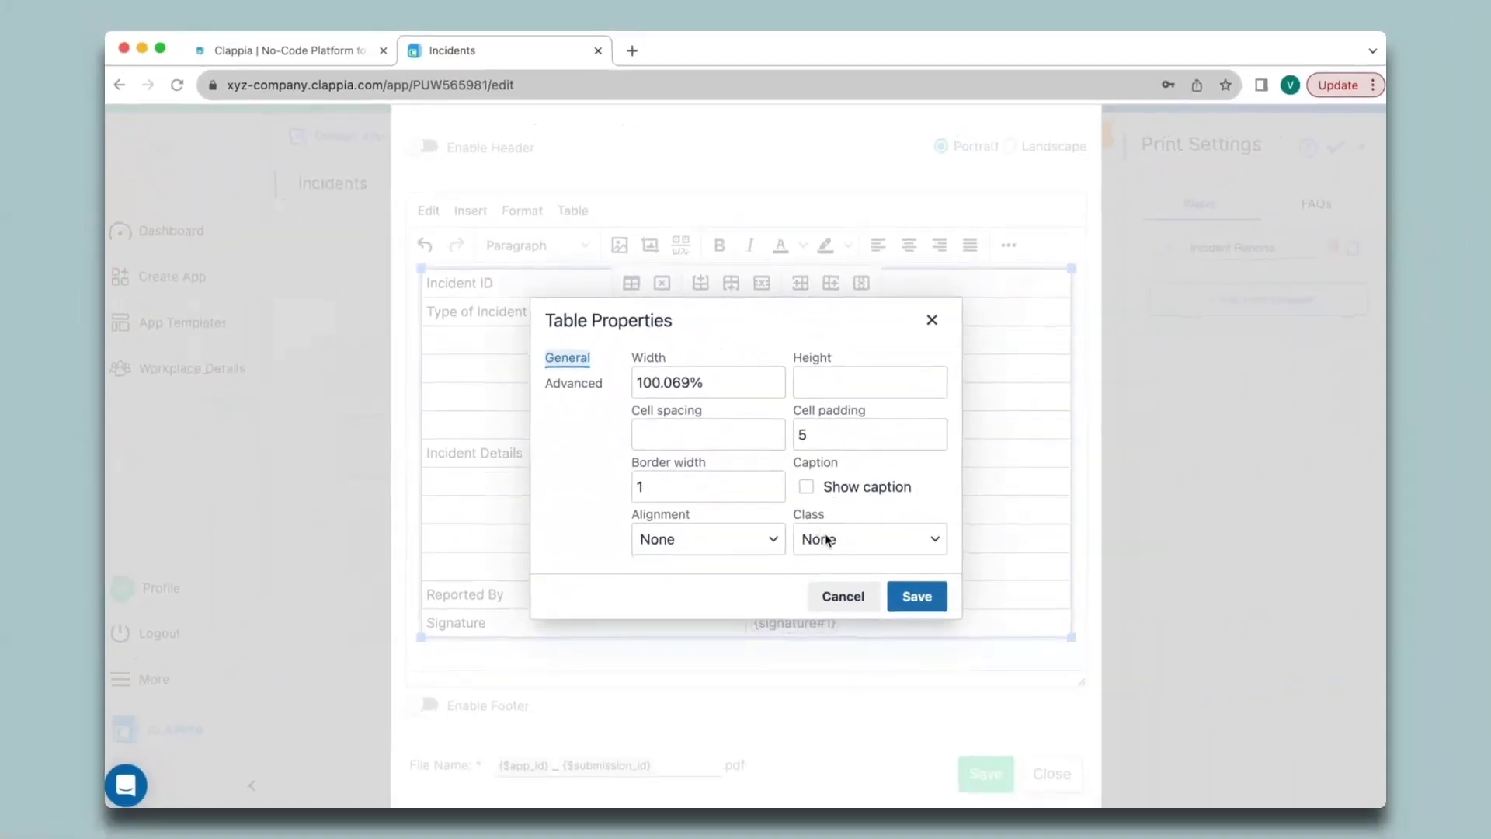
{"action": "left_click", "coordinate": [828, 540]}
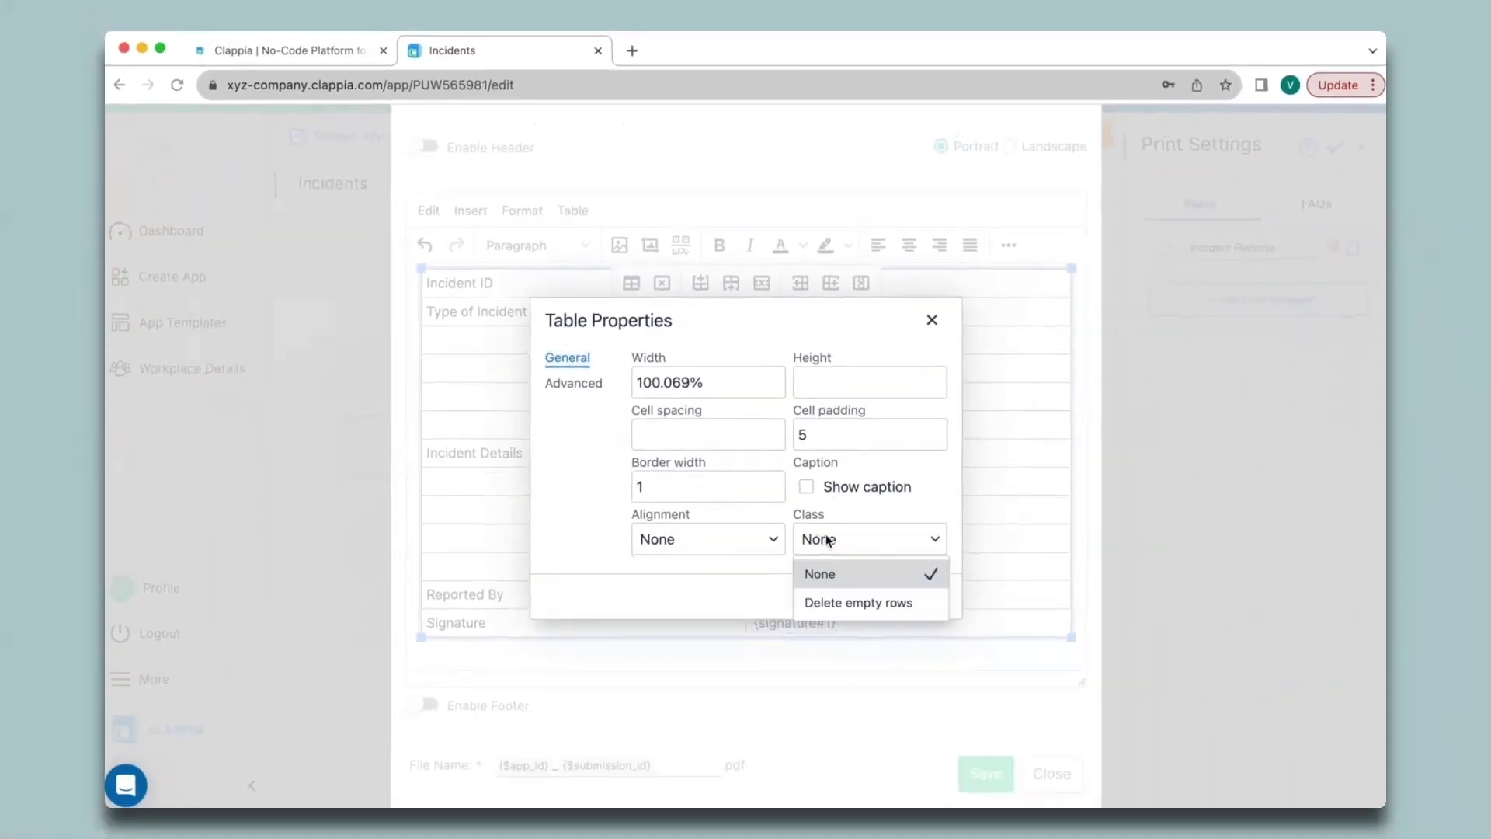
{"action": "left_click", "coordinate": [846, 602]}
{"action": "left_click", "coordinate": [934, 599]}
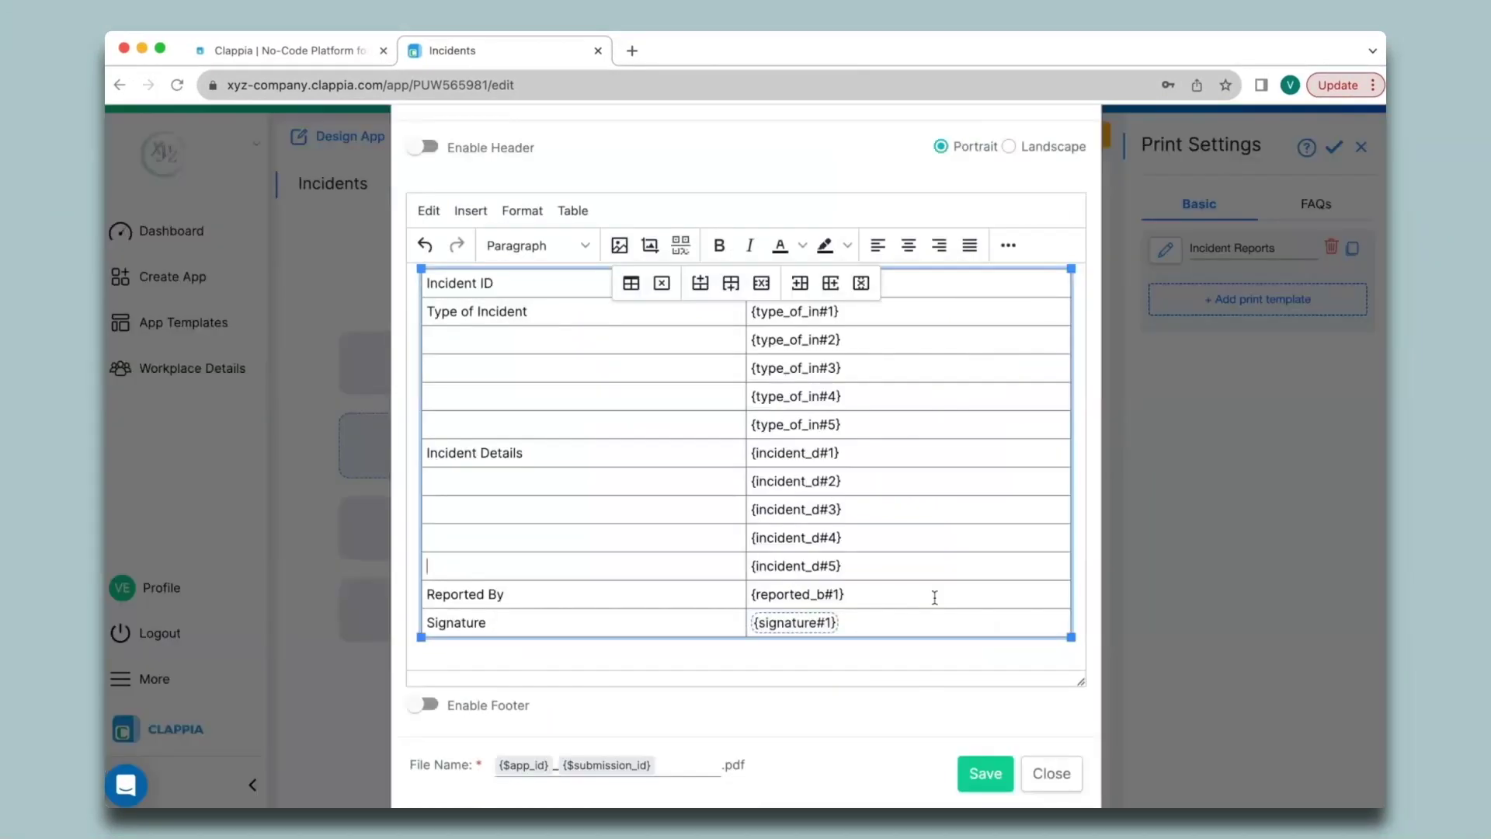
{"action": "left_click", "coordinate": [984, 773]}
{"action": "left_click", "coordinate": [1051, 773]}
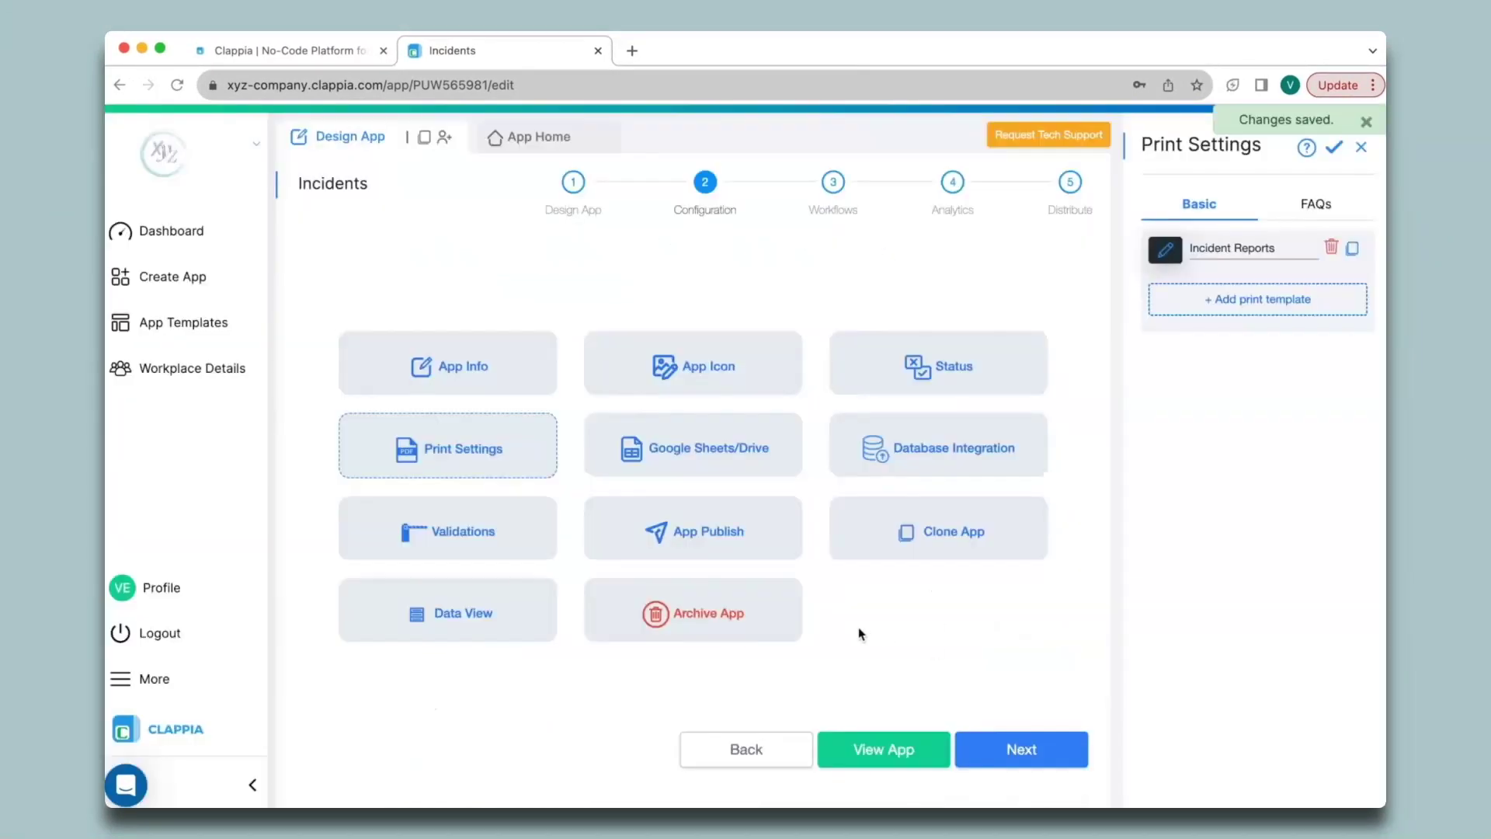
Step: Fill the first report: reporter name, date, time, 'Incident Details..', Workplace incident and a signature
{"action": "left_click", "coordinate": [541, 141]}
{"action": "left_click", "coordinate": [1104, 309]}
{"action": "type", "text": "Verin"}
{"action": "left_click", "coordinate": [797, 381]}
{"action": "left_click", "coordinate": [1009, 406]}
{"action": "left_click", "coordinate": [556, 518]}
{"action": "type", "text": "Incident Details.."}
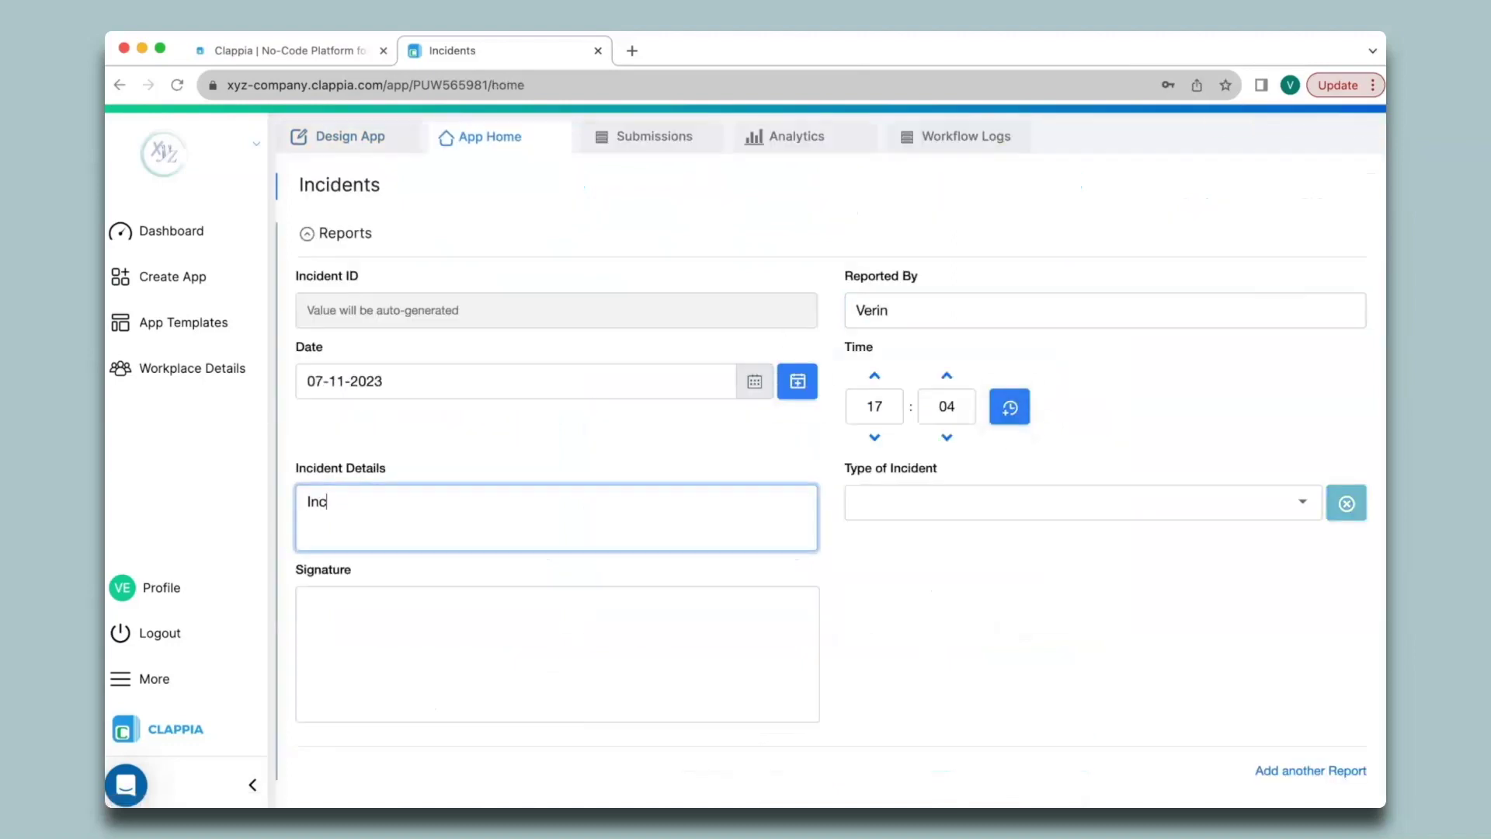
{"action": "left_click", "coordinate": [1083, 502]}
{"action": "left_click_drag", "start_coordinate": [492, 627], "coordinate": [554, 721]}
Step: Add a second report with reporter name, date, time, 'Incident Details2..', Accident or First Aid incident and signature
{"action": "left_click", "coordinate": [1310, 733]}
{"action": "scroll", "coordinate": [905, 616], "scroll_direction": "down", "scroll_amount": 5}
{"action": "left_click", "coordinate": [904, 604]}
{"action": "type", "text": "Verin"}
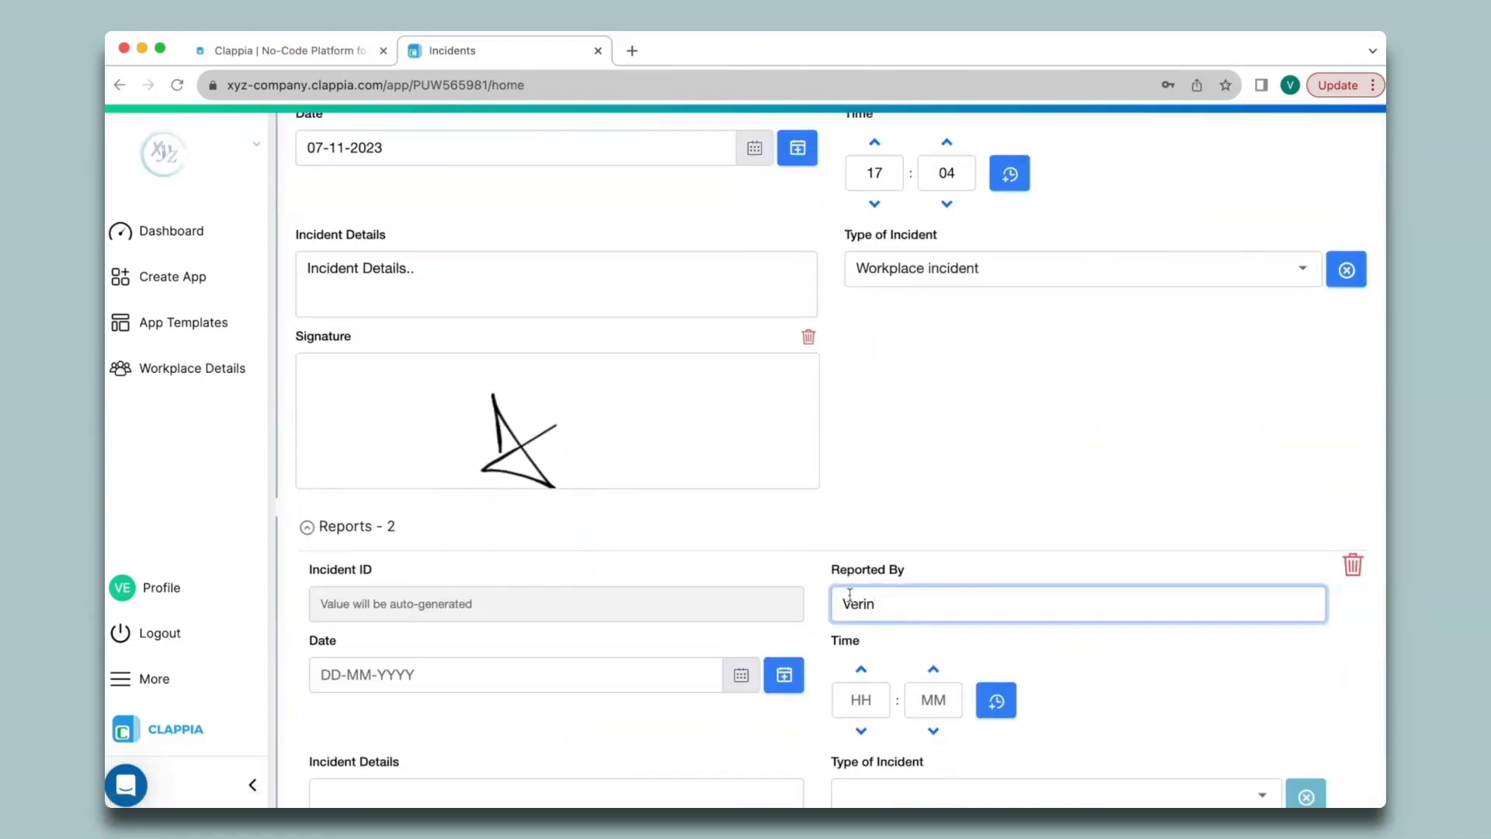
{"action": "left_click", "coordinate": [783, 419]}
{"action": "left_click", "coordinate": [995, 445]}
{"action": "left_click", "coordinate": [466, 552]}
{"action": "type", "text": "Incident Details2.."}
{"action": "left_click", "coordinate": [1056, 540]}
{"action": "left_click", "coordinate": [932, 576]}
{"action": "left_click_drag", "start_coordinate": [557, 640], "coordinate": [678, 651]}
Step: Submit the two-report Incidents entry
{"action": "scroll", "coordinate": [826, 629], "scroll_direction": "down", "scroll_amount": 2}
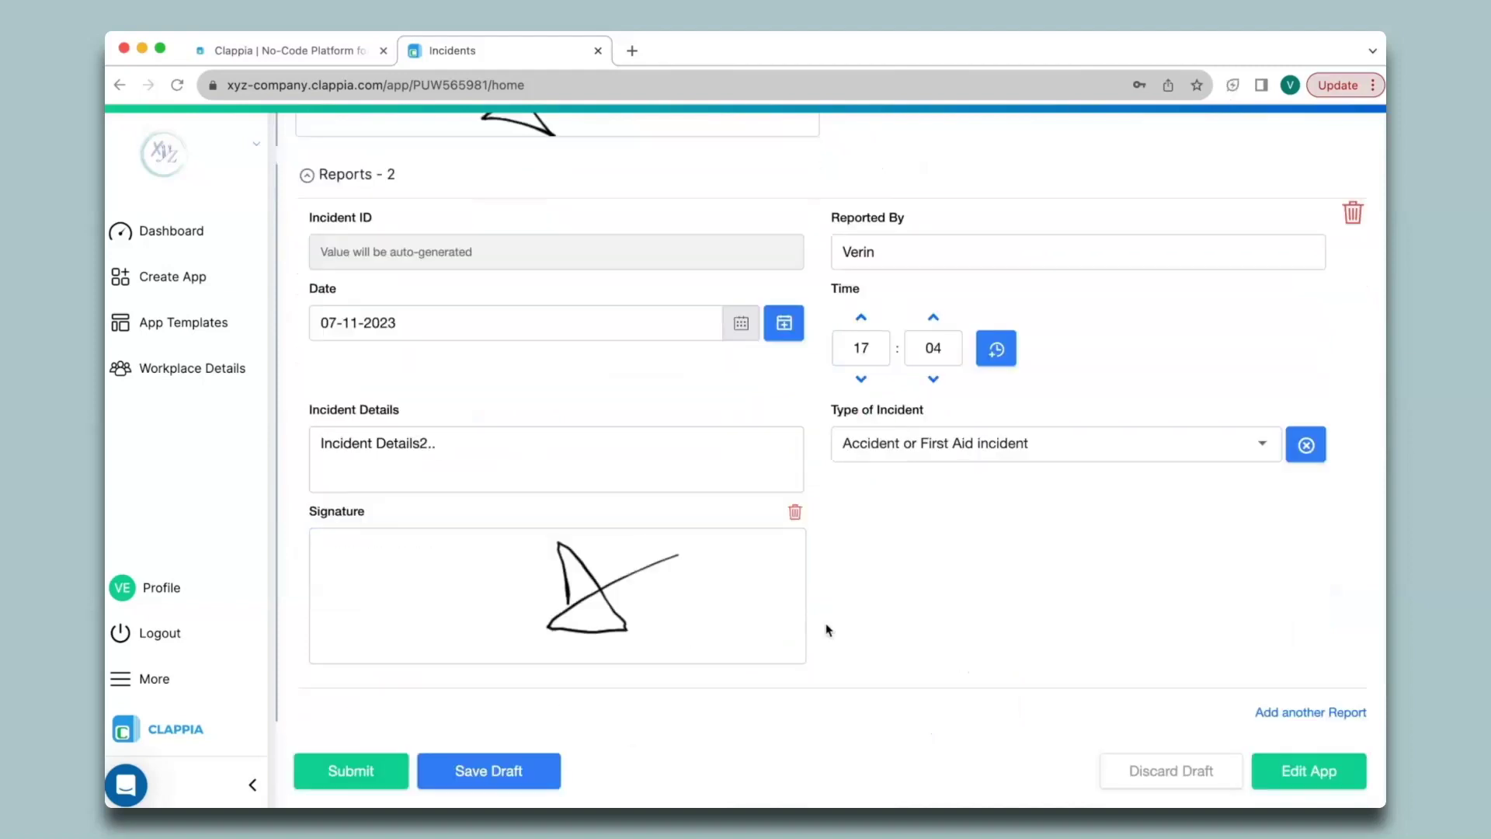
{"action": "scroll", "coordinate": [827, 629], "scroll_direction": "up", "scroll_amount": 5}
{"action": "scroll", "coordinate": [826, 628], "scroll_direction": "down", "scroll_amount": 5}
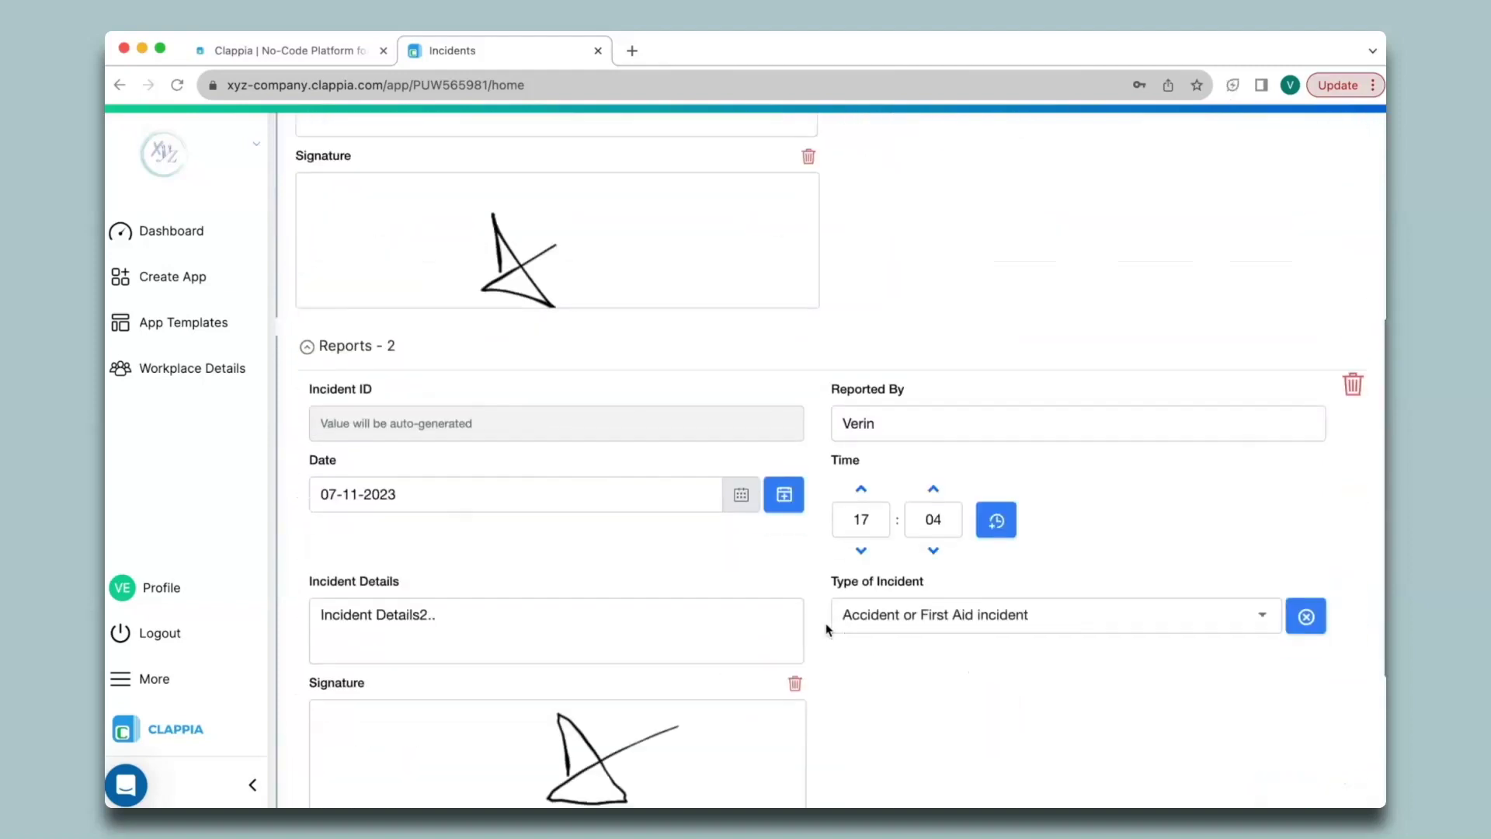
{"action": "left_click", "coordinate": [366, 746]}
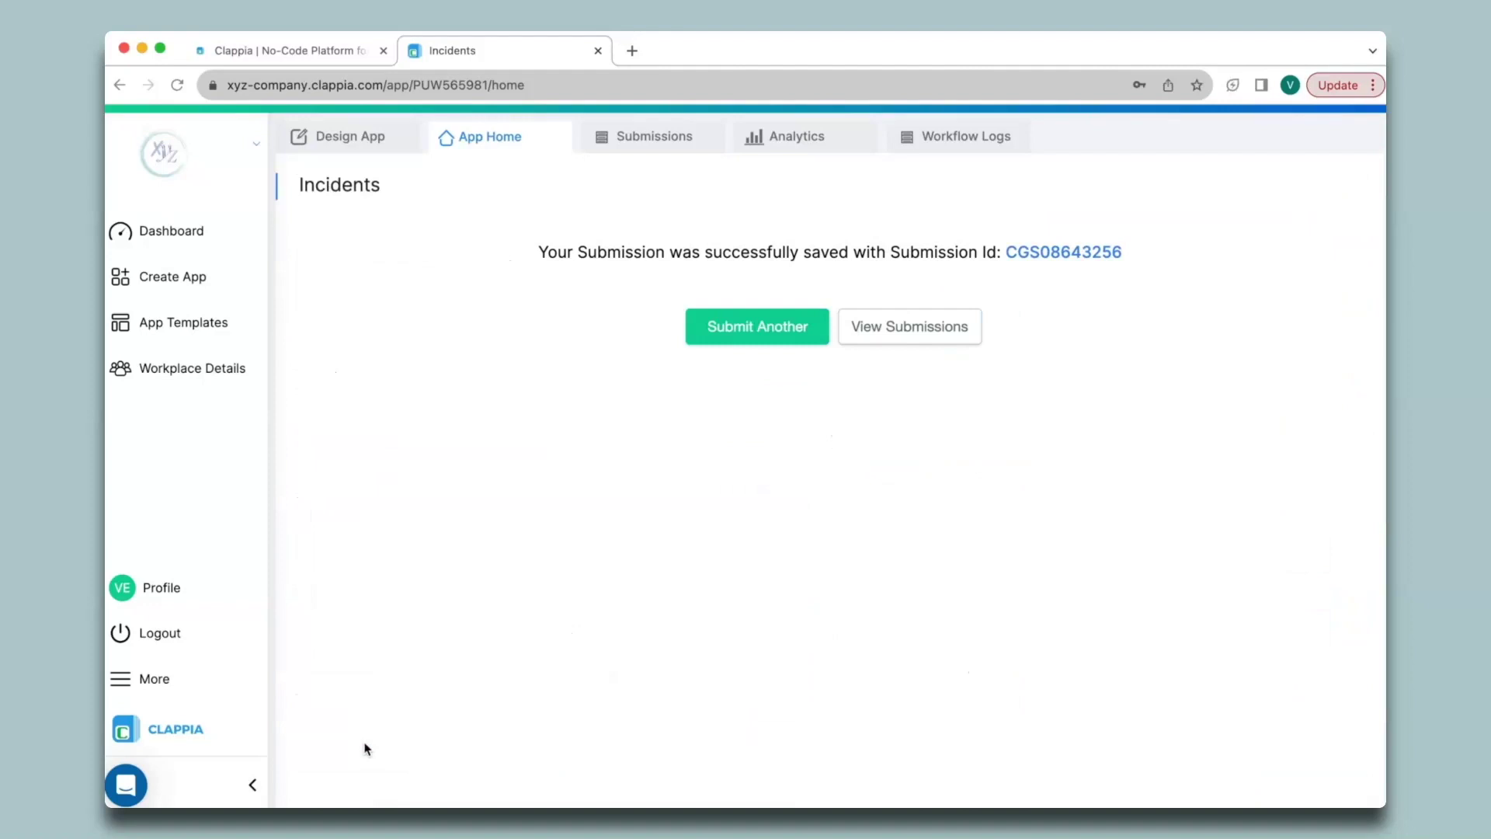
Step: Open the newest submission and expand its Reports - 2 section
{"action": "left_click", "coordinate": [666, 146]}
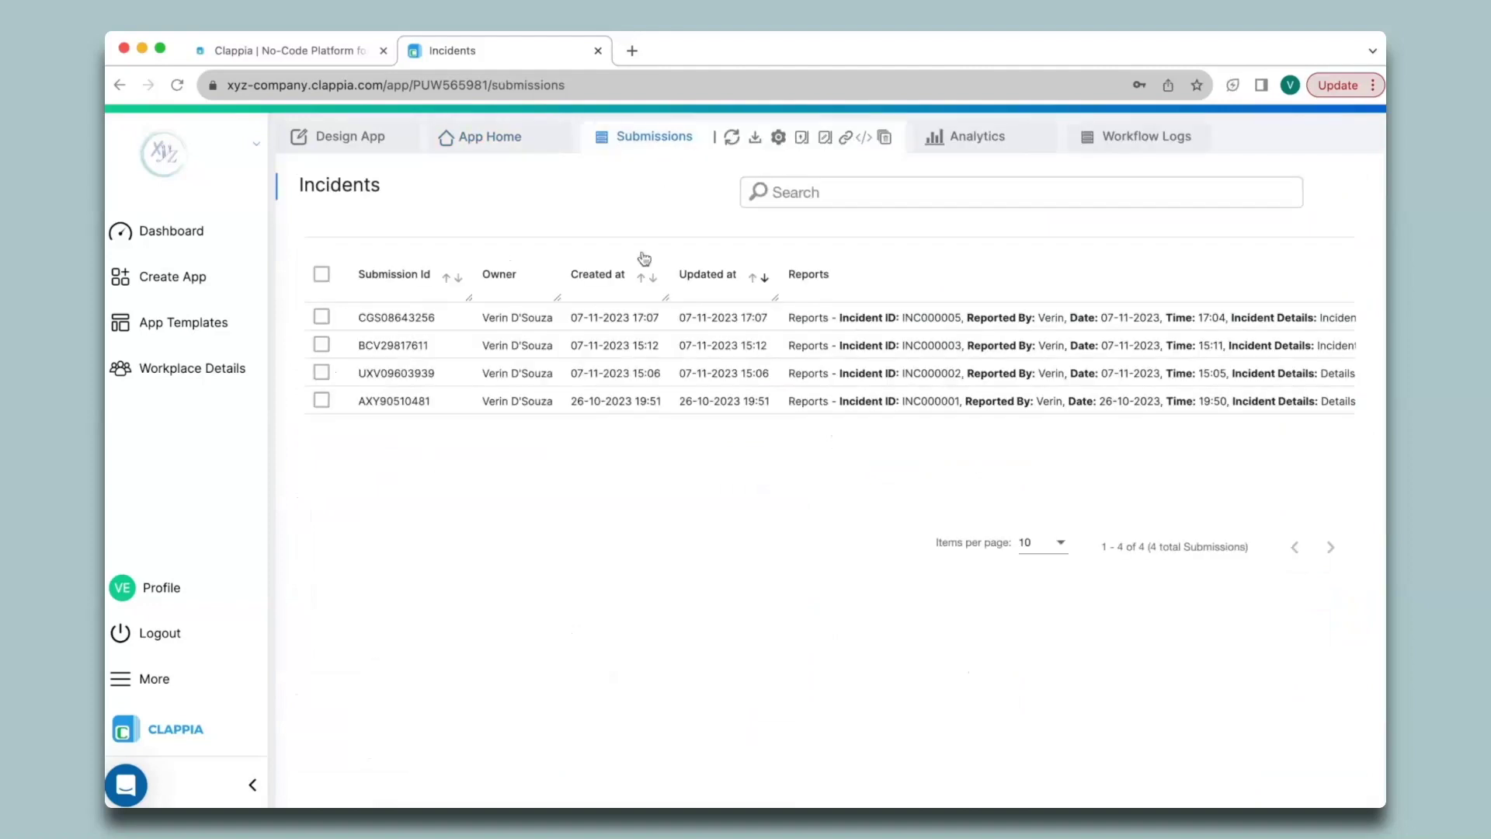
{"action": "left_click", "coordinate": [643, 319]}
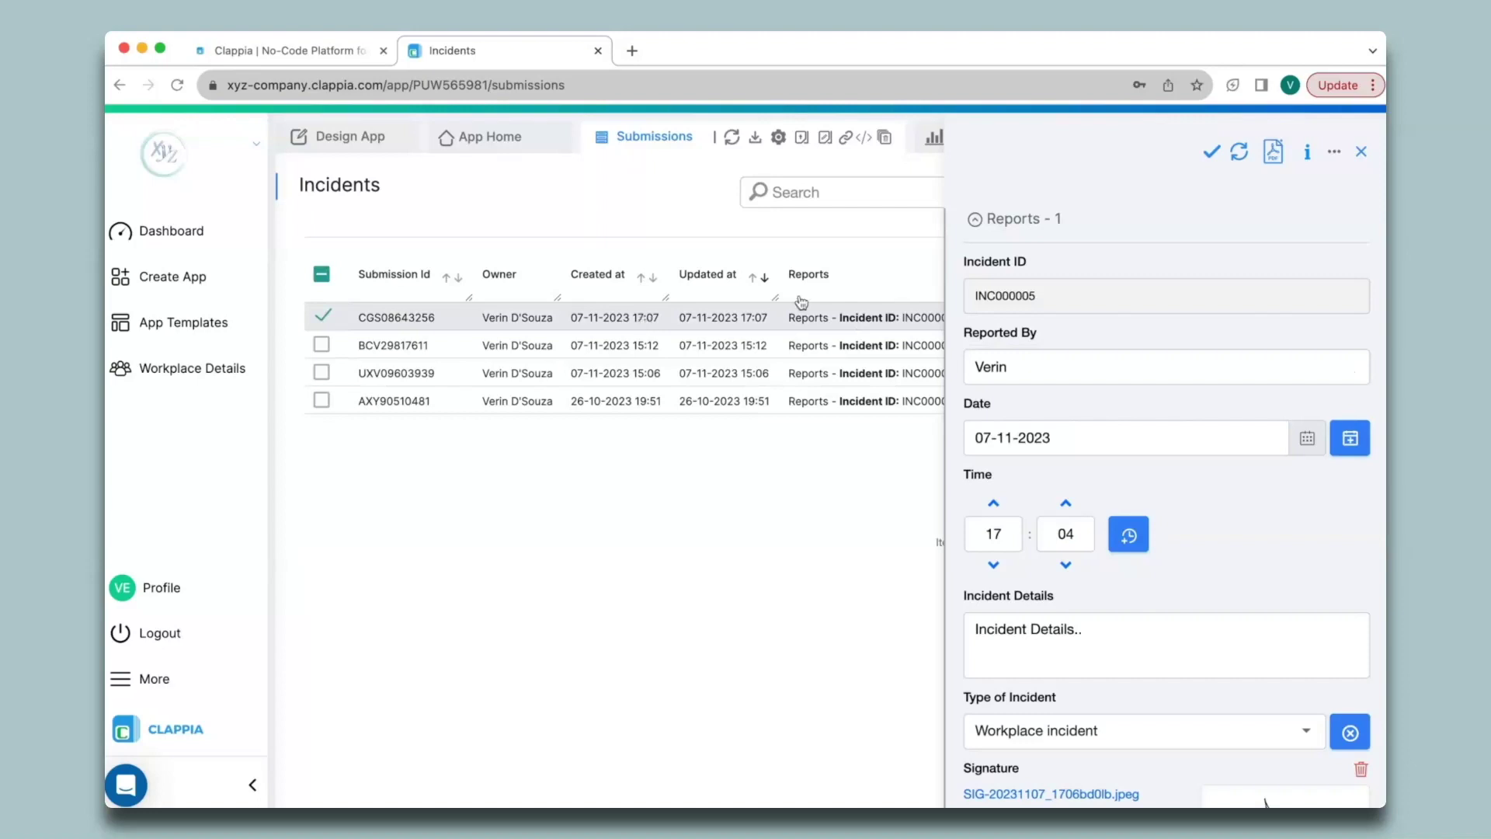
{"action": "scroll", "coordinate": [1059, 720], "scroll_direction": "down", "scroll_amount": 2}
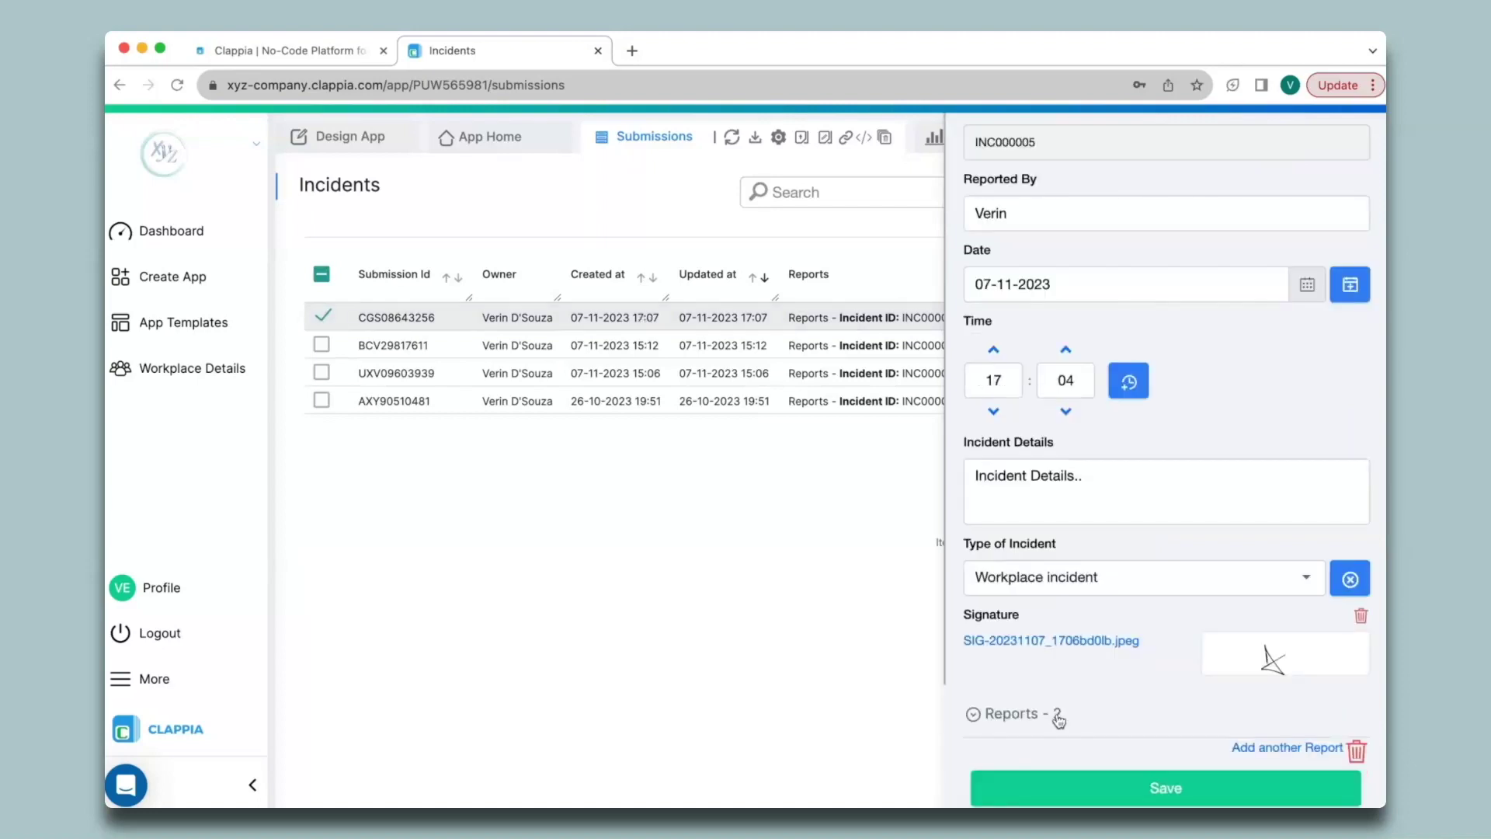
{"action": "left_click", "coordinate": [1059, 721]}
{"action": "scroll", "coordinate": [1059, 721], "scroll_direction": "down", "scroll_amount": 3}
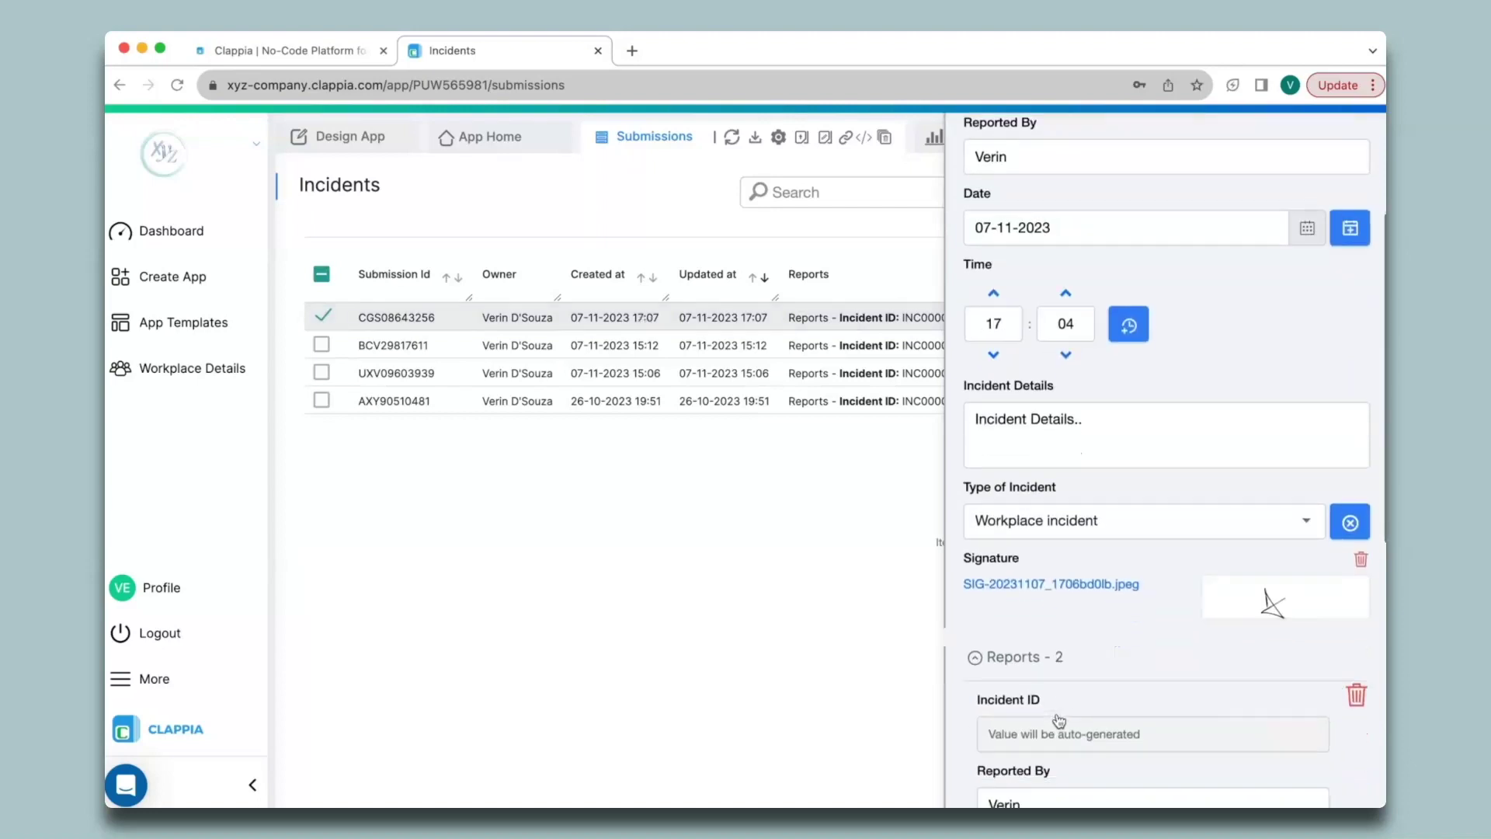
{"action": "scroll", "coordinate": [1058, 721], "scroll_direction": "down", "scroll_amount": 4}
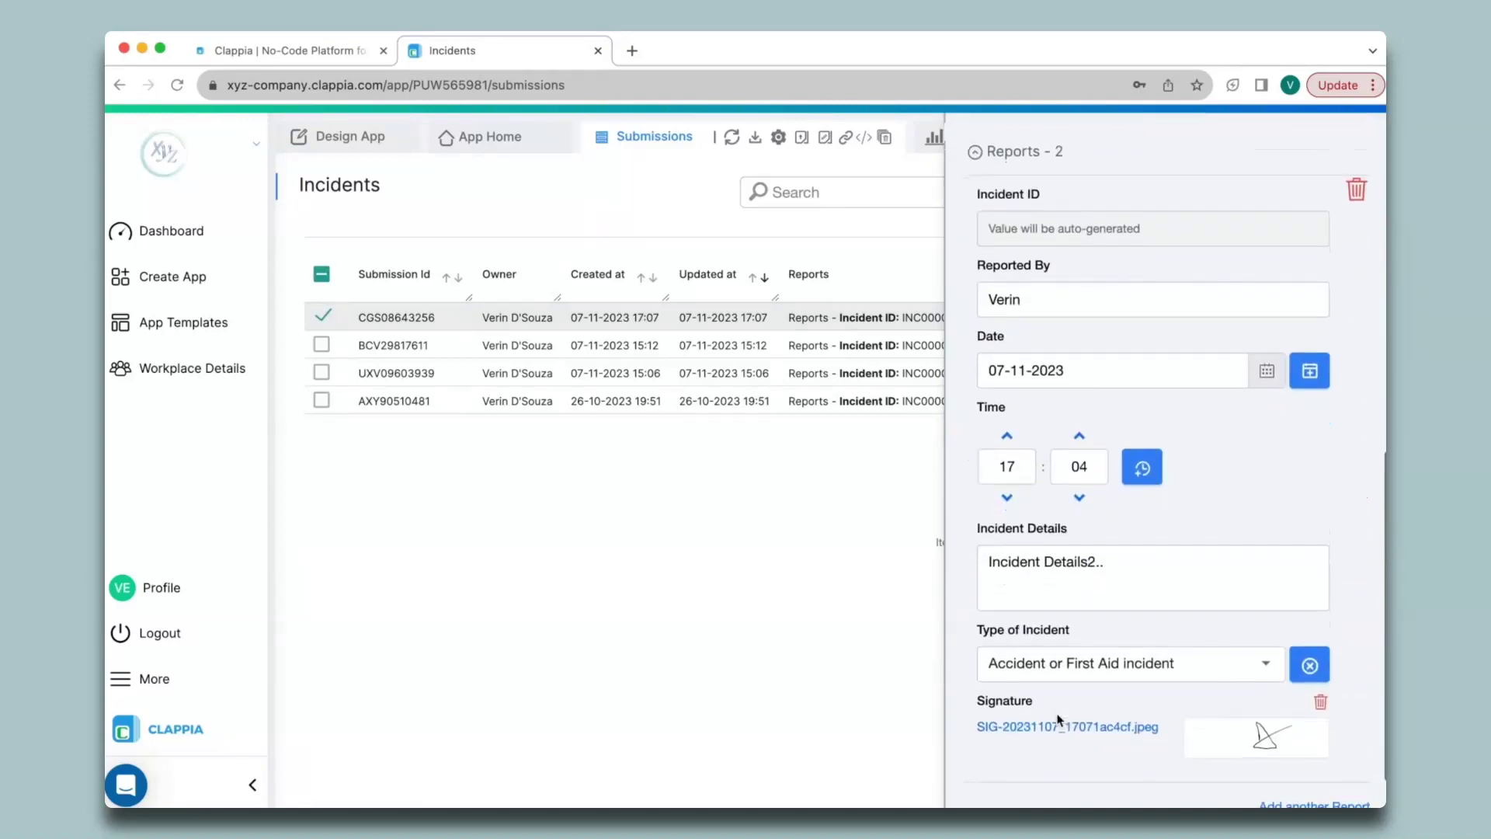
{"action": "scroll", "coordinate": [1059, 720], "scroll_direction": "up", "scroll_amount": 9}
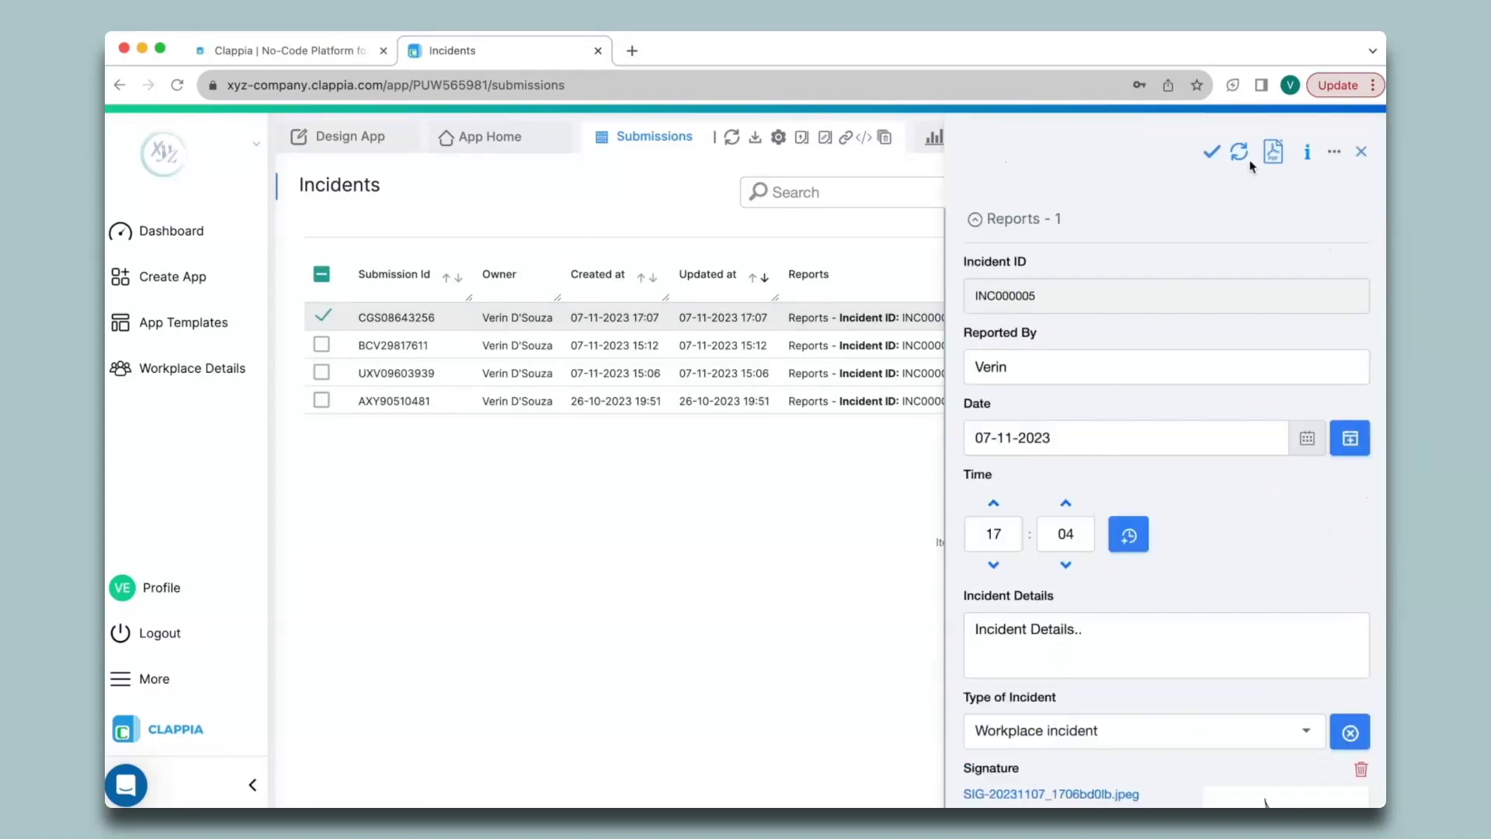
Step: Print the submission as a PDF, review the preview, then close the detail view
{"action": "left_click", "coordinate": [1272, 152]}
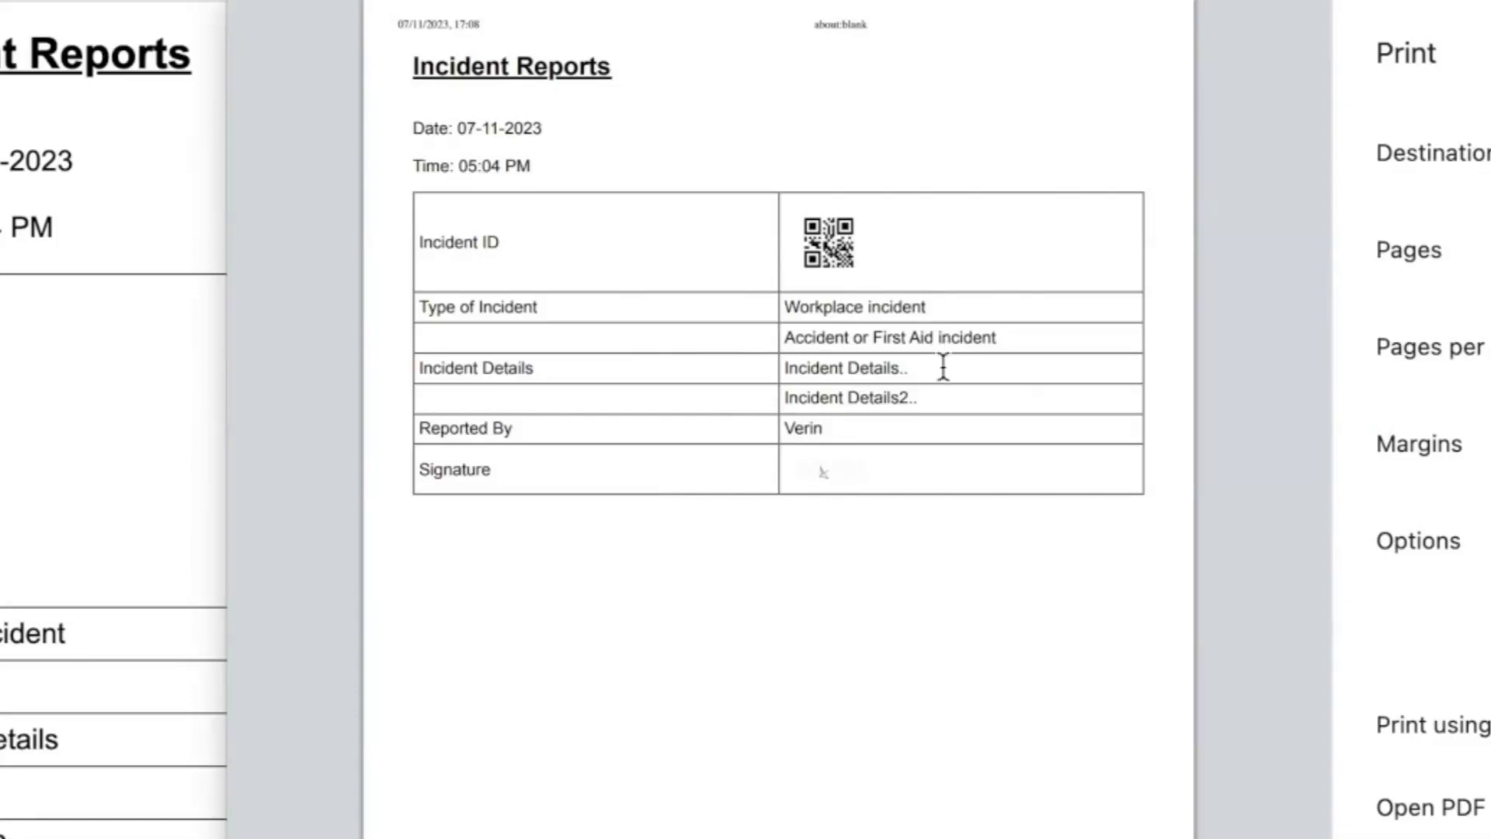
{"action": "key", "text": "Escape"}
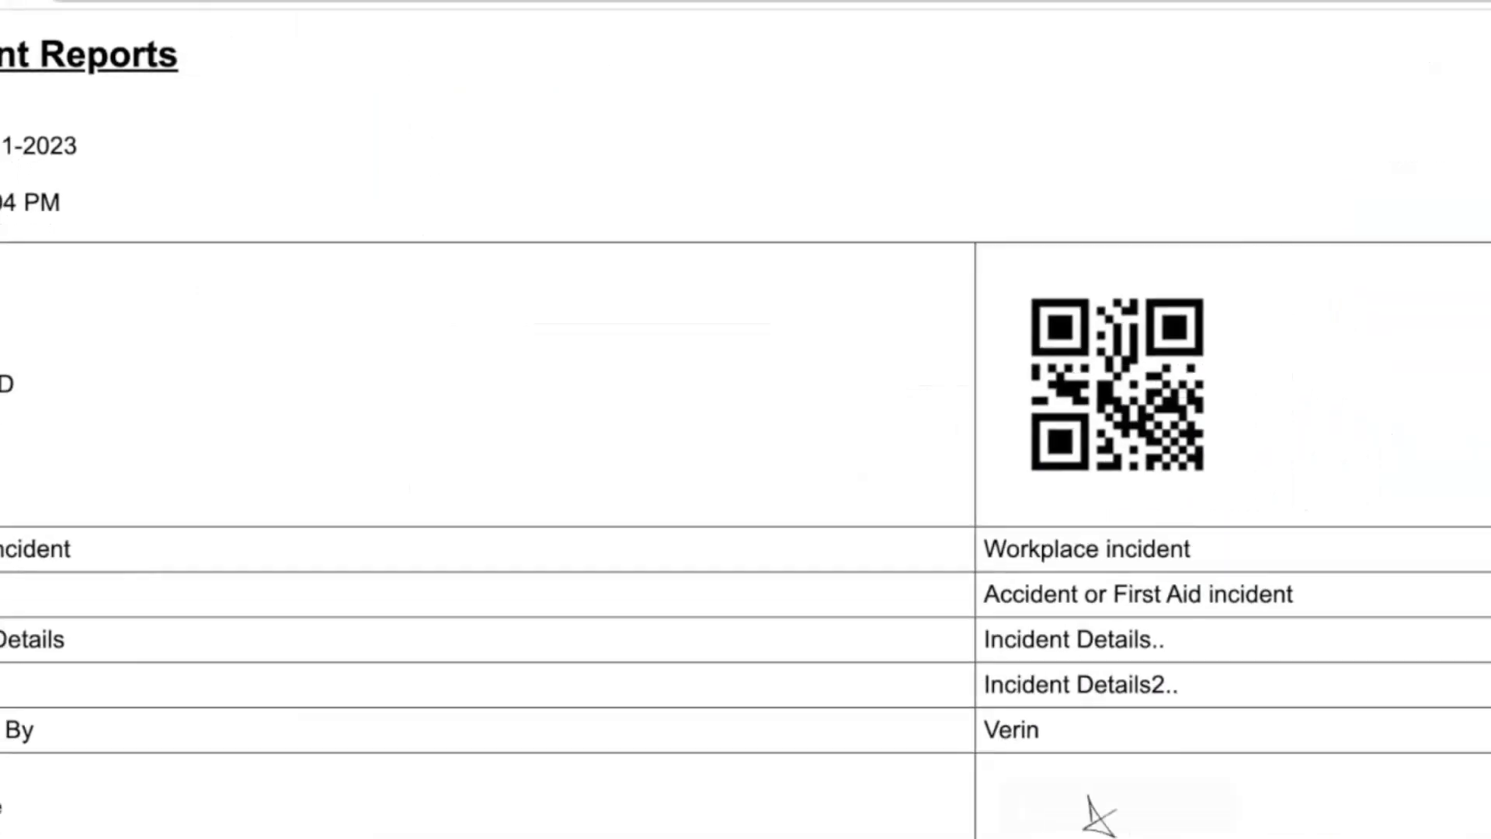
{"action": "left_click", "coordinate": [813, 50]}
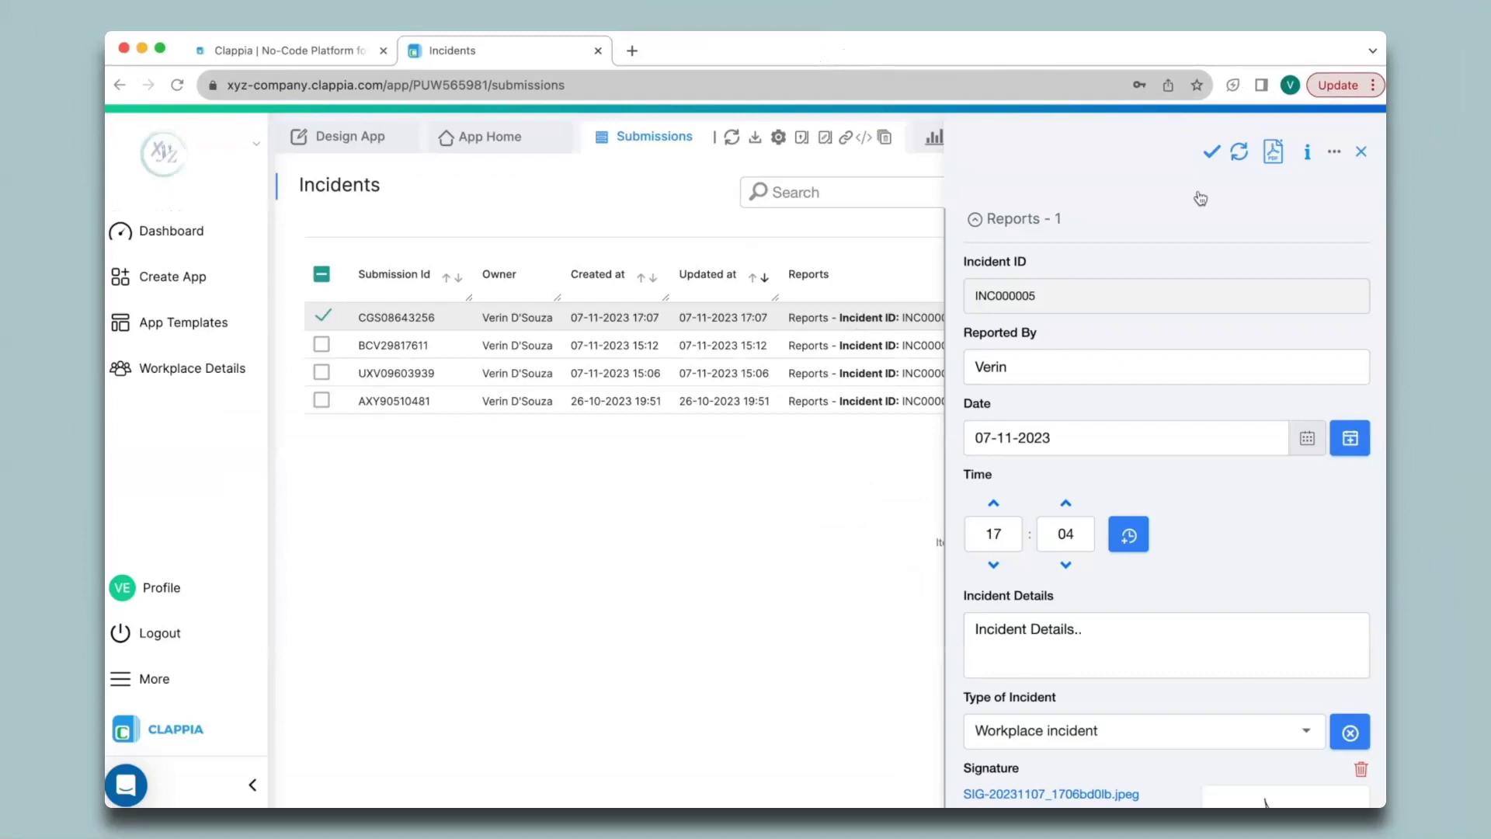
{"action": "left_click", "coordinate": [1361, 153]}
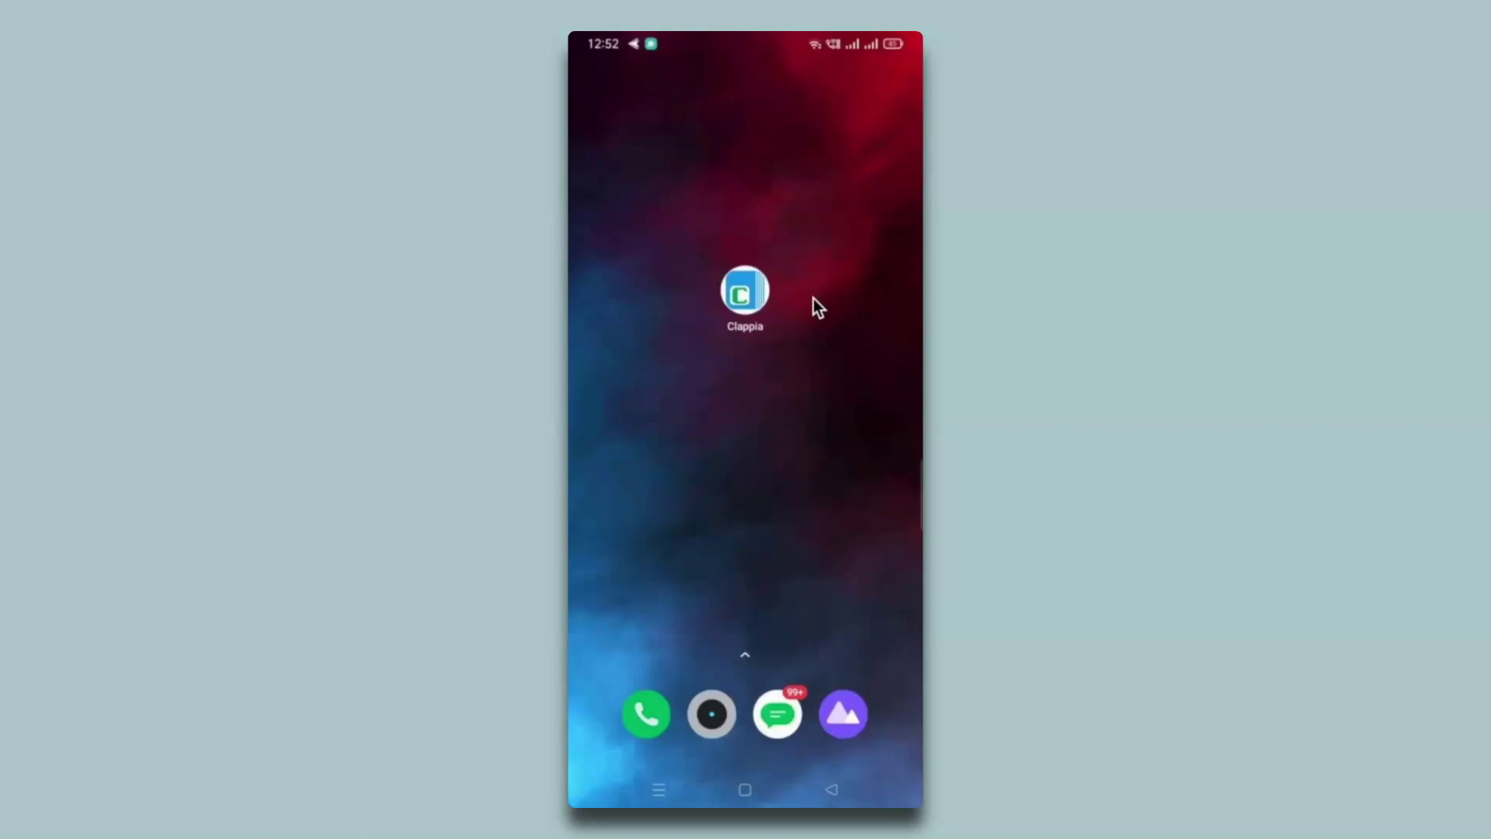
Step: Print submission INC000005 from the Clappia mobile app, then return to the web Design App
{"action": "left_click", "coordinate": [759, 305]}
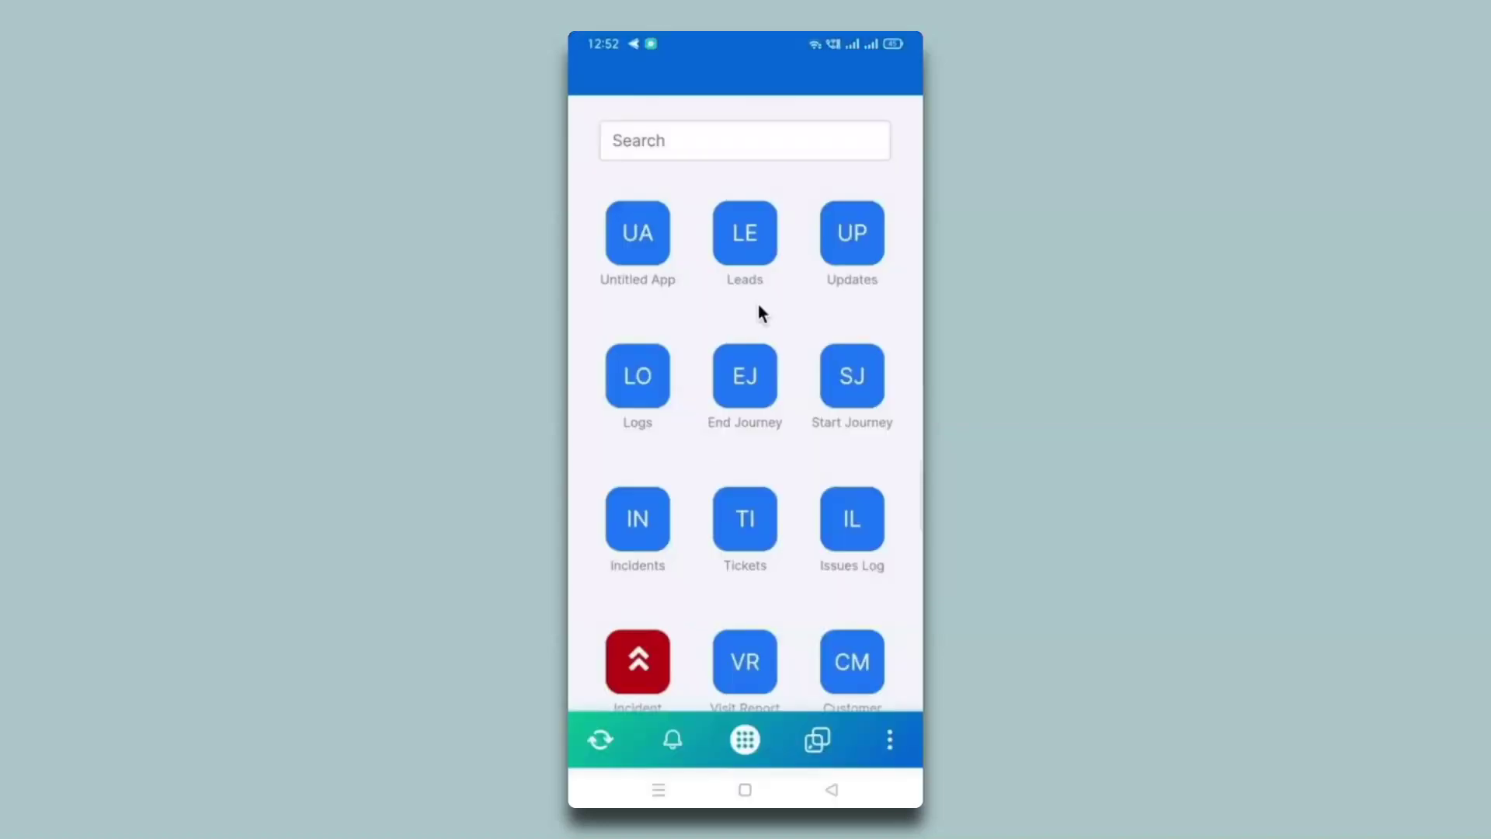
{"action": "left_click", "coordinate": [643, 546]}
{"action": "scroll", "coordinate": [643, 543], "scroll_direction": "down", "scroll_amount": 5}
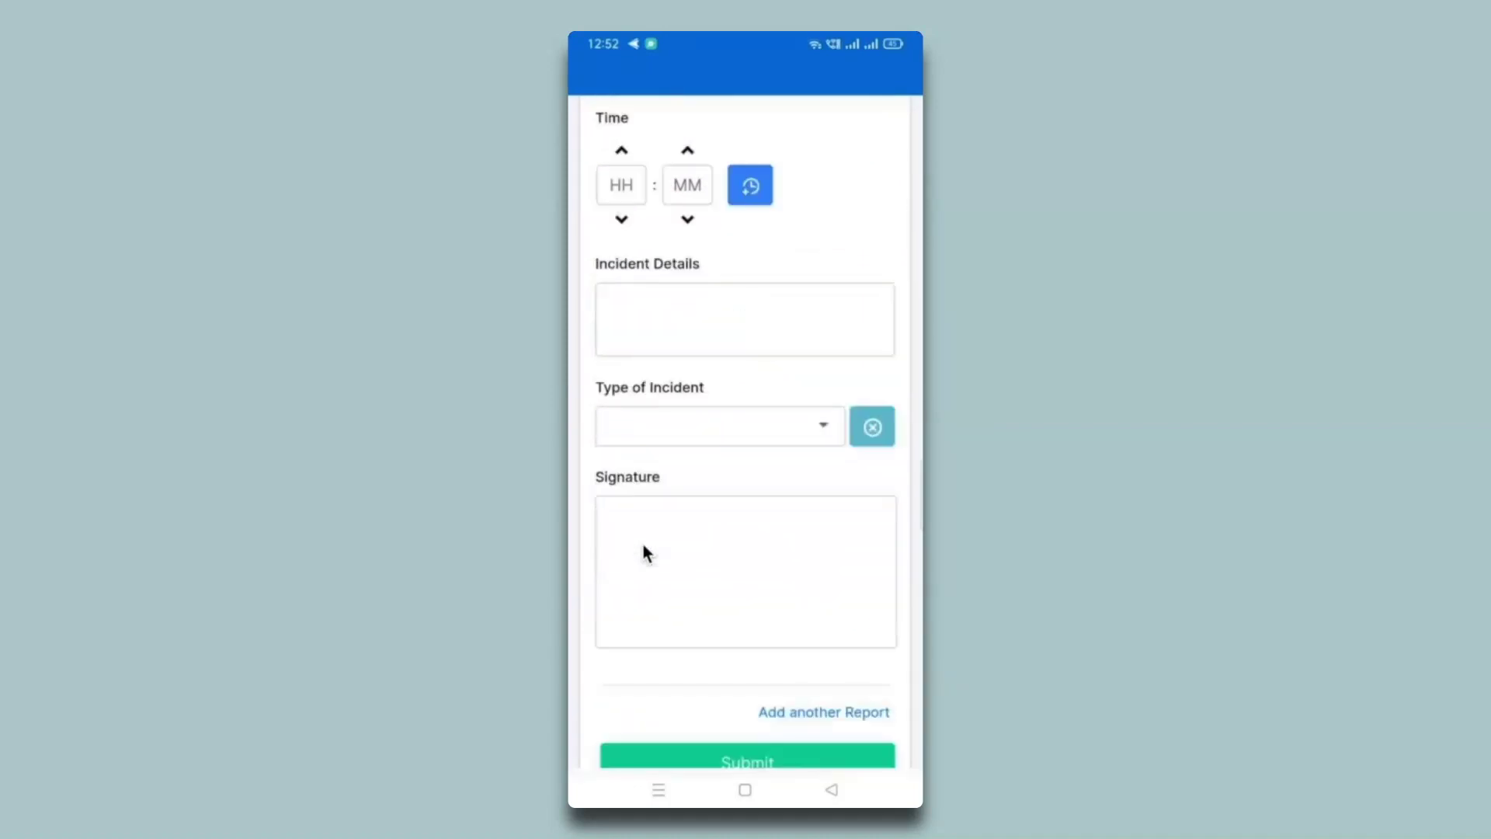
{"action": "scroll", "coordinate": [643, 544], "scroll_direction": "up", "scroll_amount": 3}
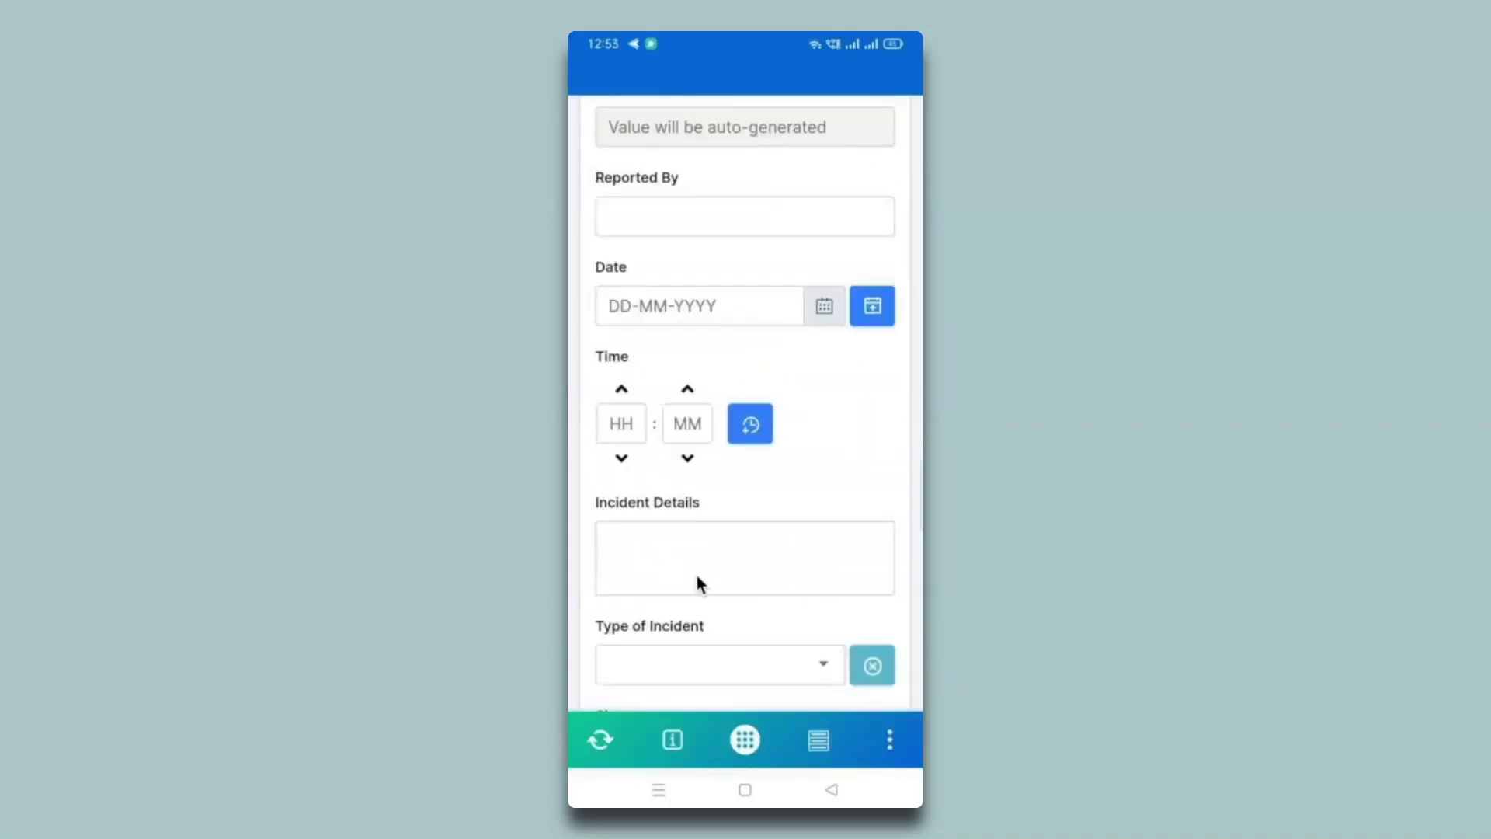
{"action": "left_click", "coordinate": [819, 739]}
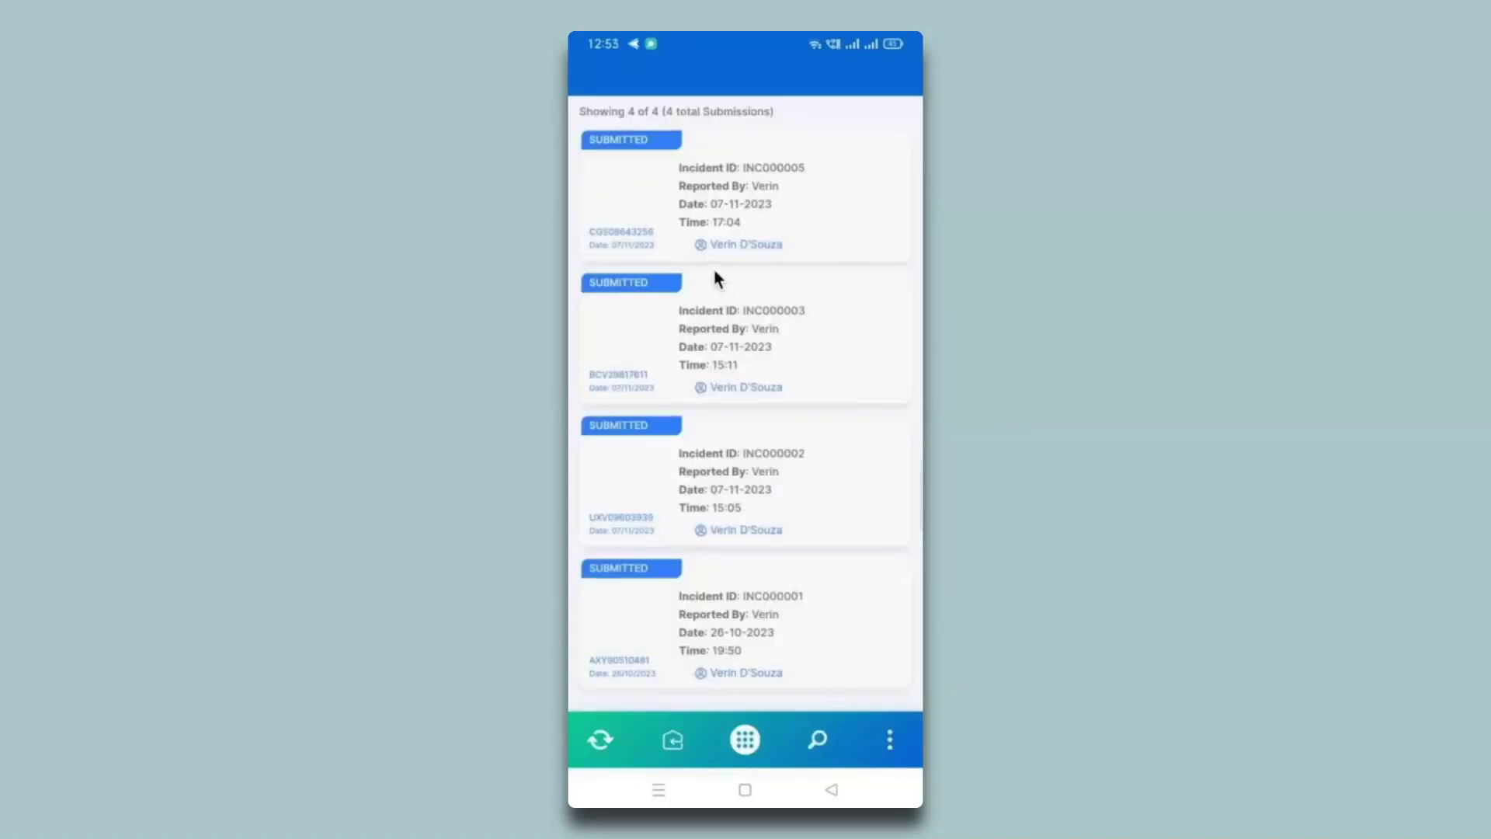
{"action": "left_click", "coordinate": [732, 222]}
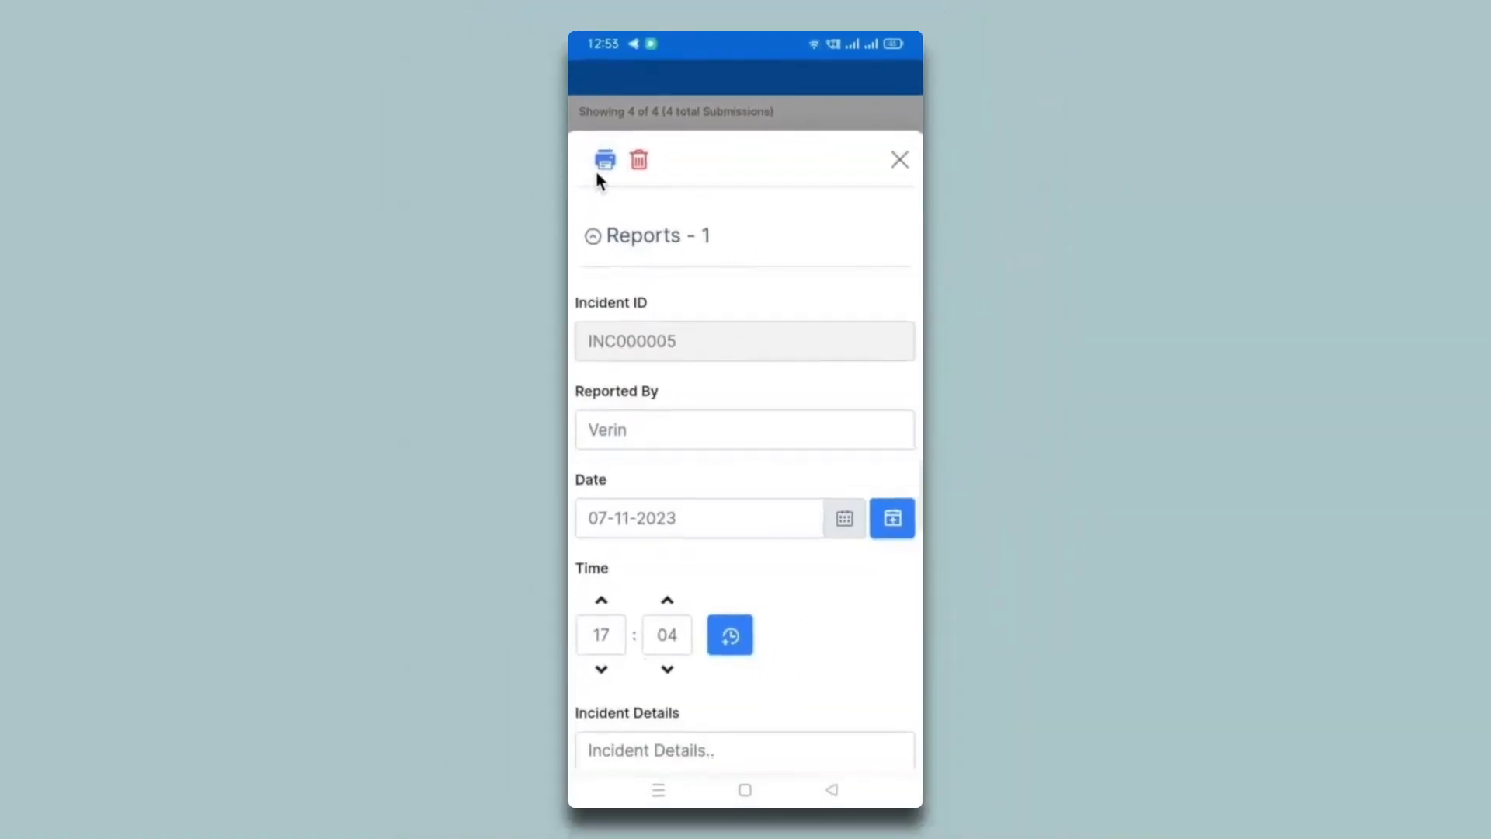
{"action": "left_click", "coordinate": [602, 165]}
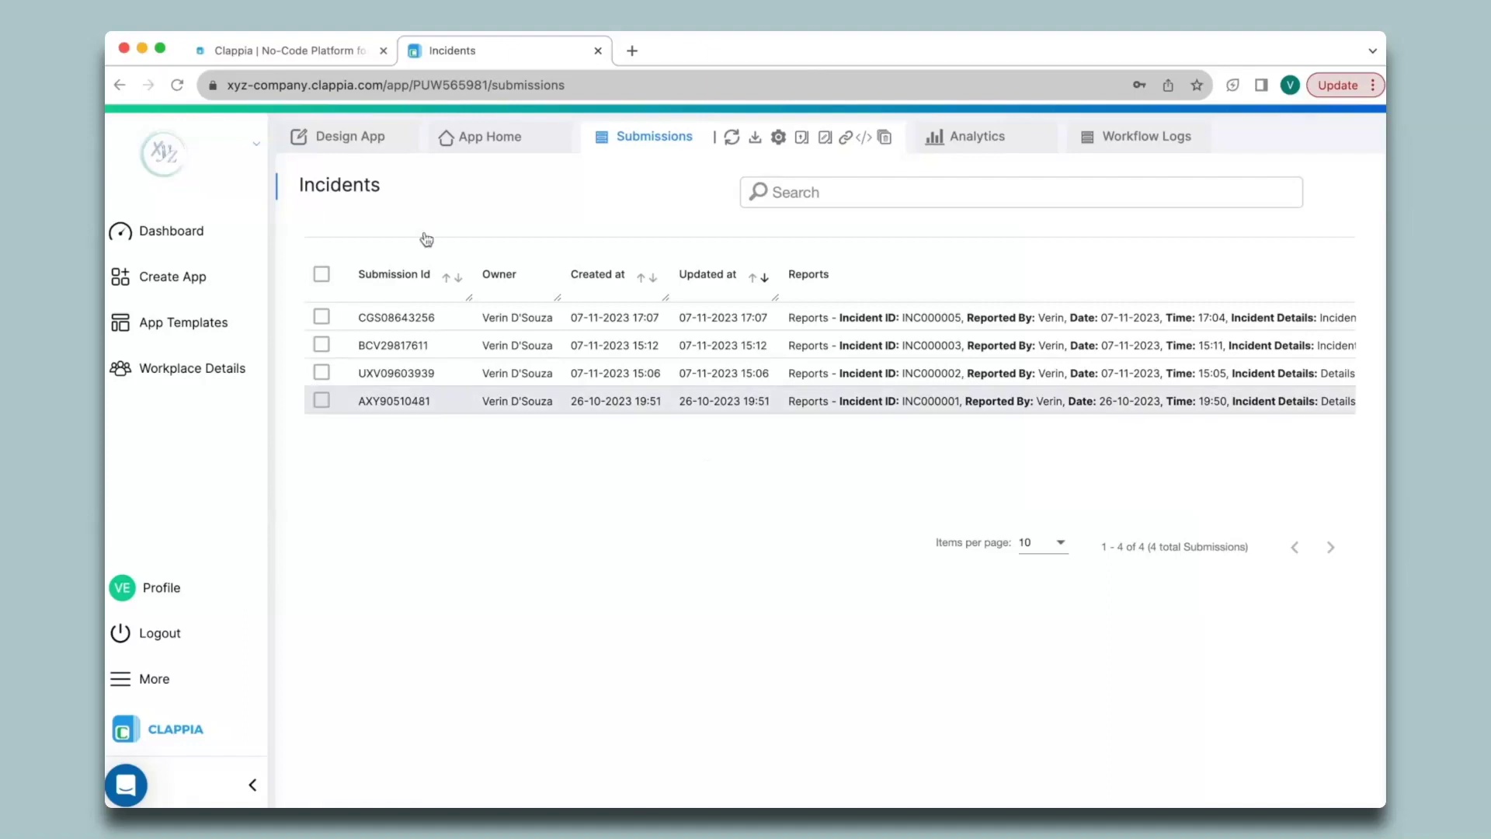
{"action": "left_click", "coordinate": [354, 138]}
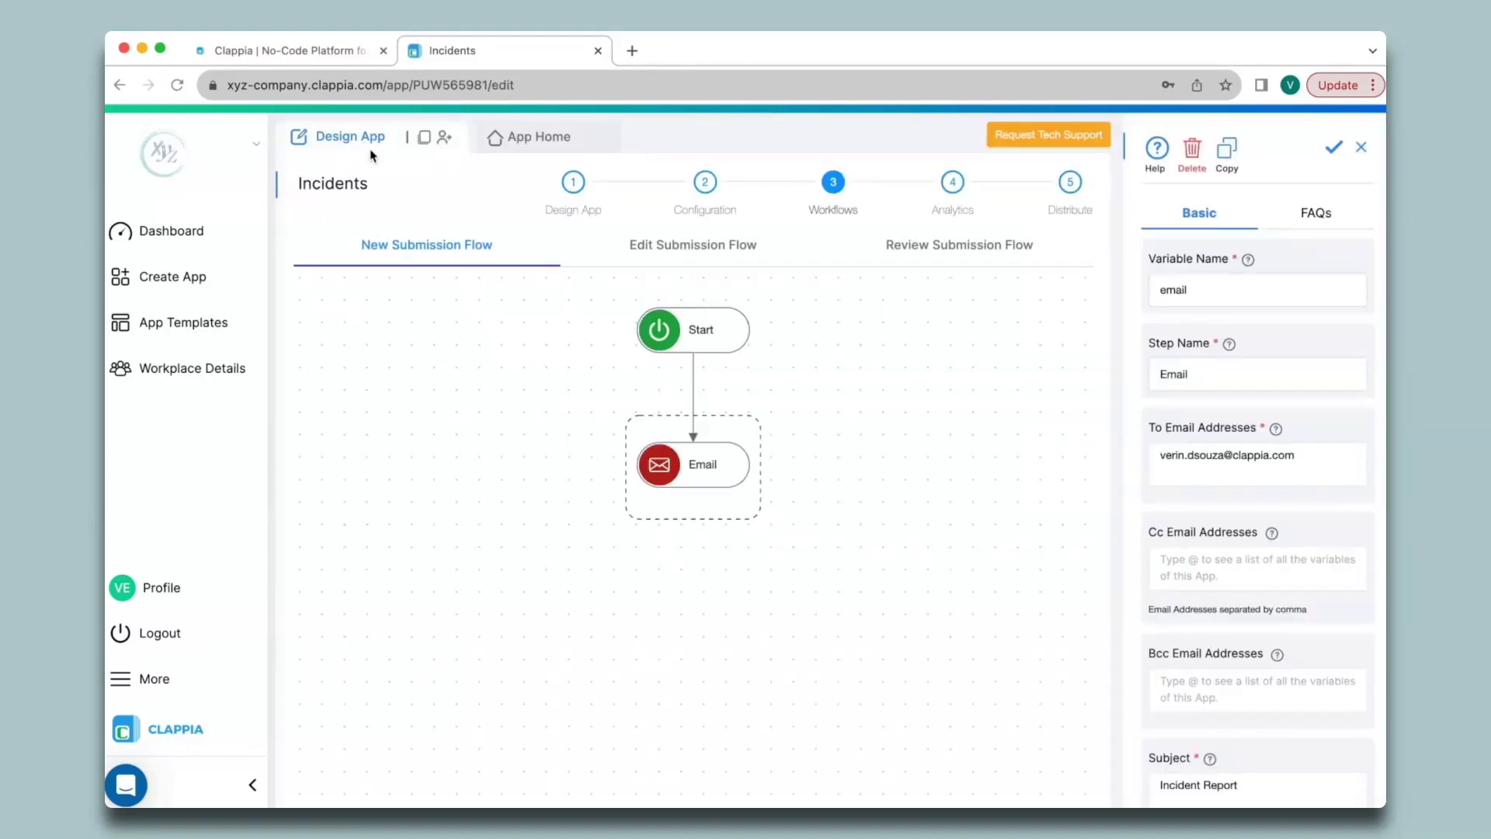